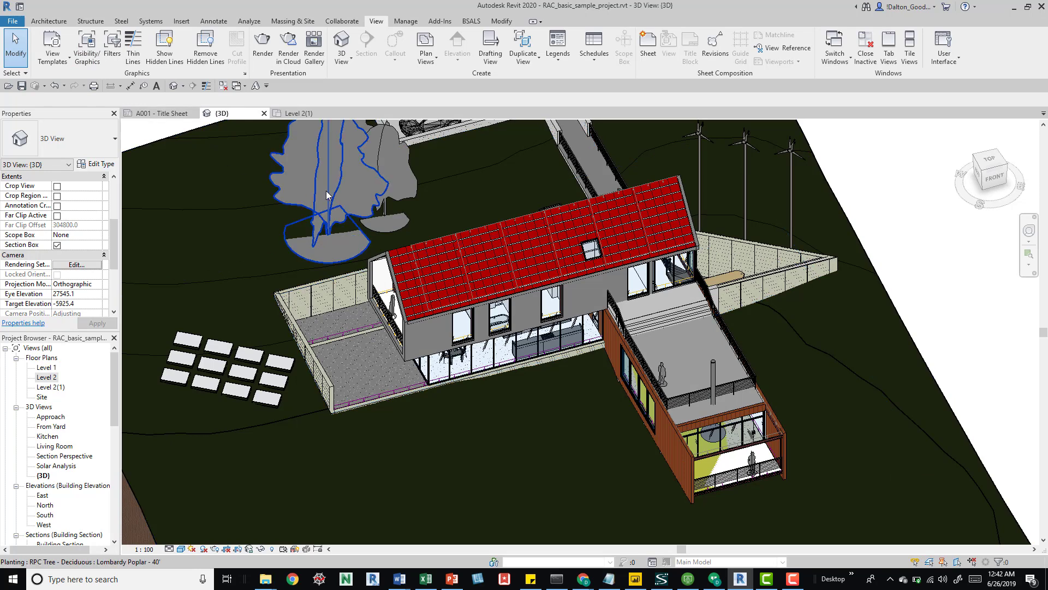
pyautogui.click(41, 22)
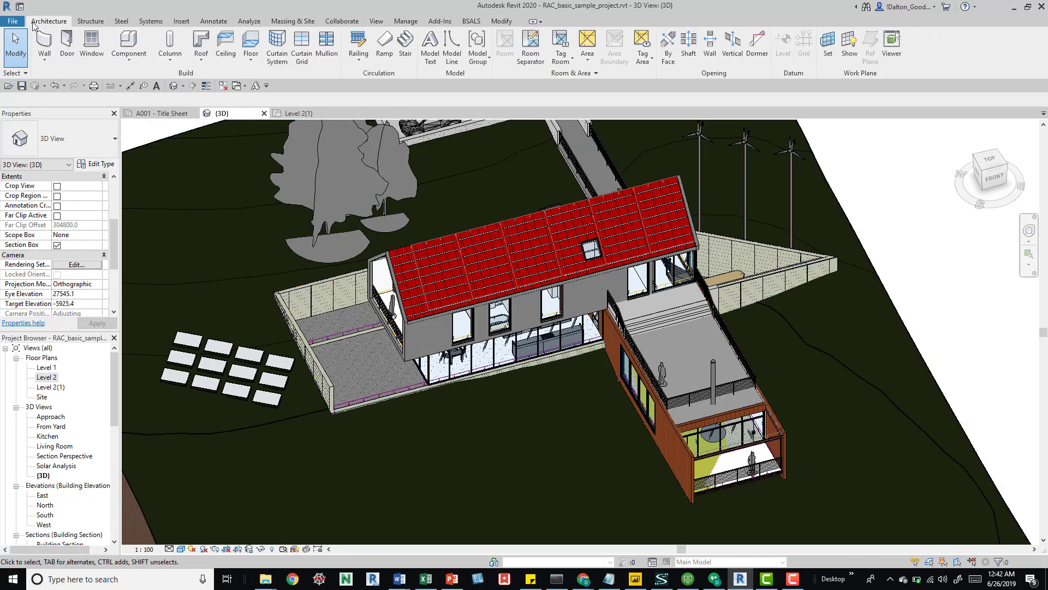
pyautogui.click(90, 22)
pyautogui.click(342, 22)
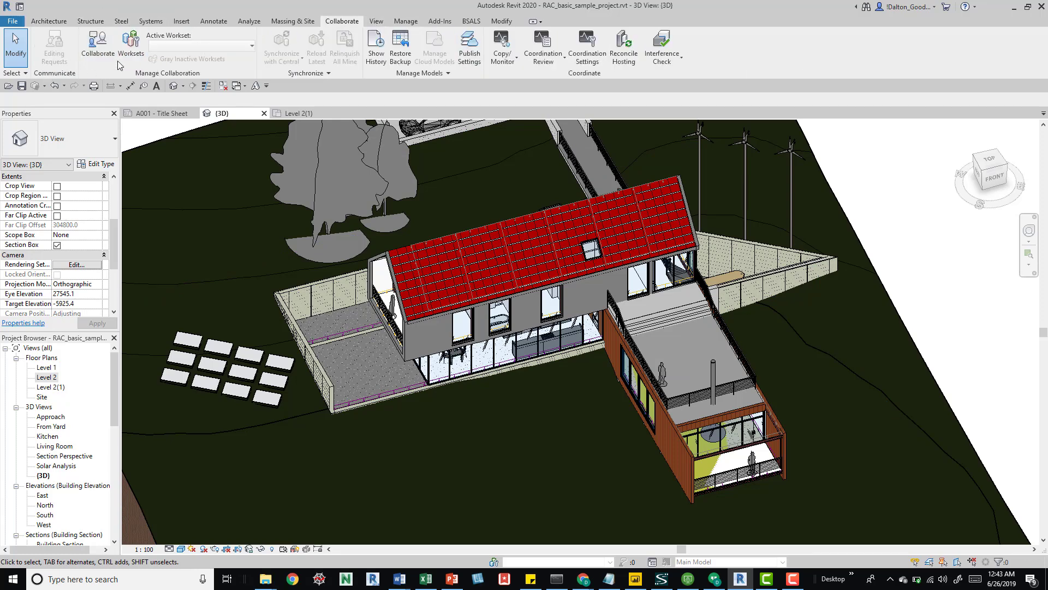
pyautogui.click(26, 73)
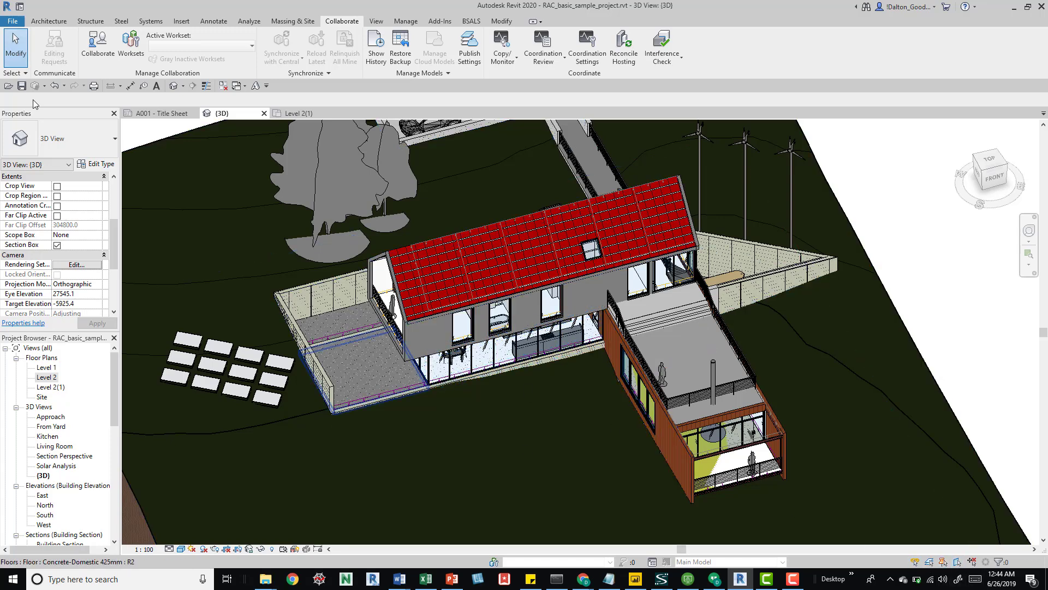
pyautogui.click(17, 73)
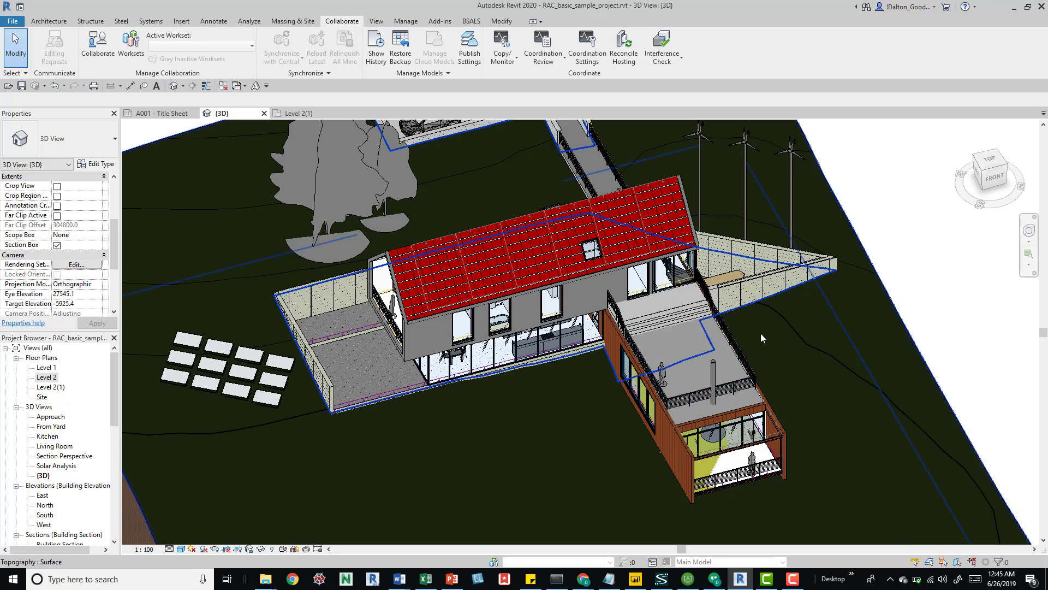
# Step: Select the topography surface around the house to view its properties, and clear the selection
pyautogui.scroll(-3, 761, 333)
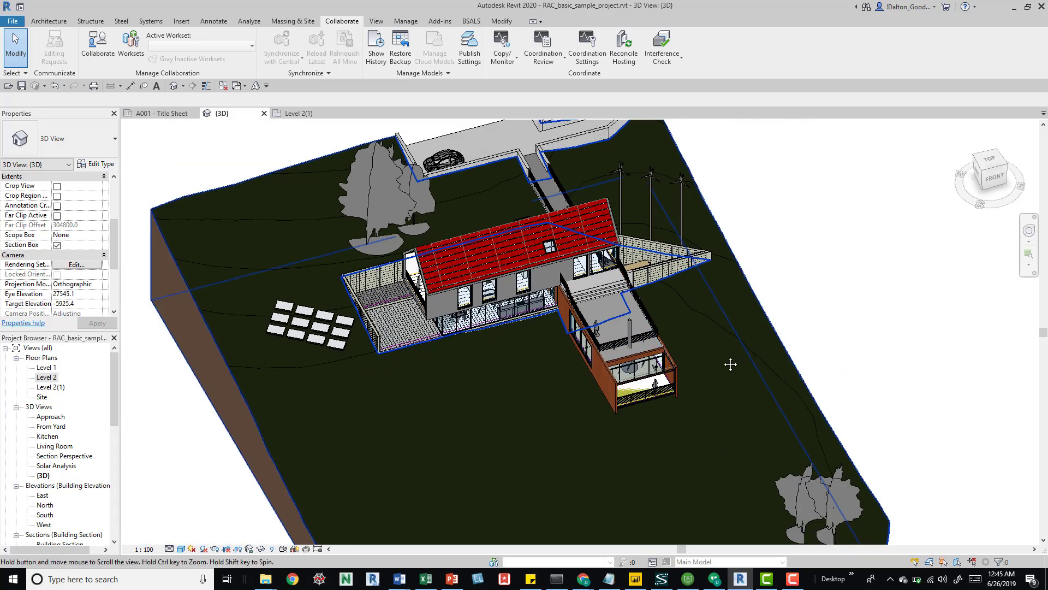
pyautogui.moveTo(725, 355); pyautogui.dragTo(709, 365, button='middle')
pyautogui.click(709, 365)
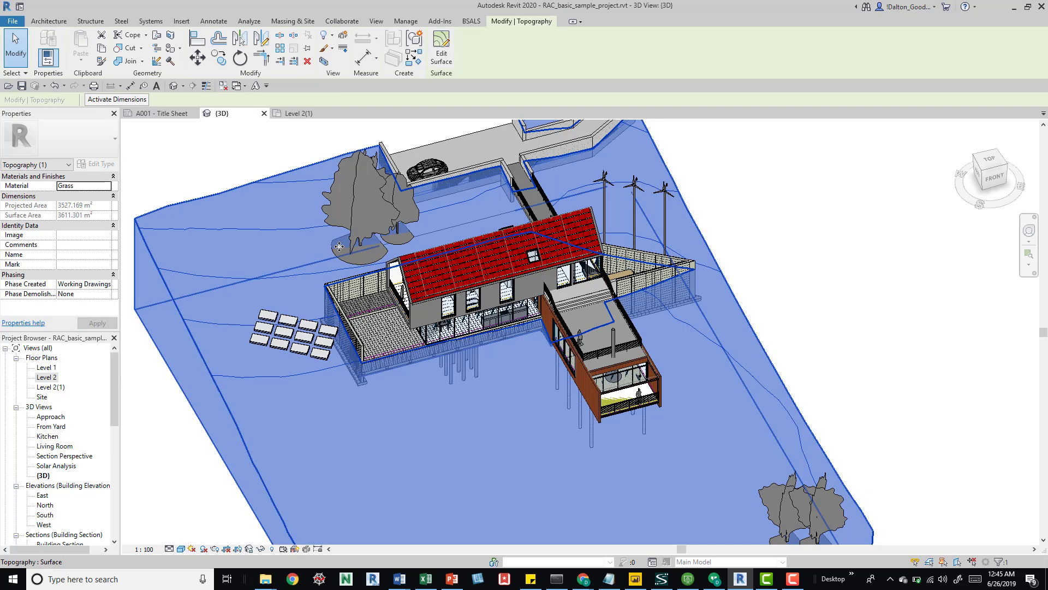
pyautogui.press('Escape')
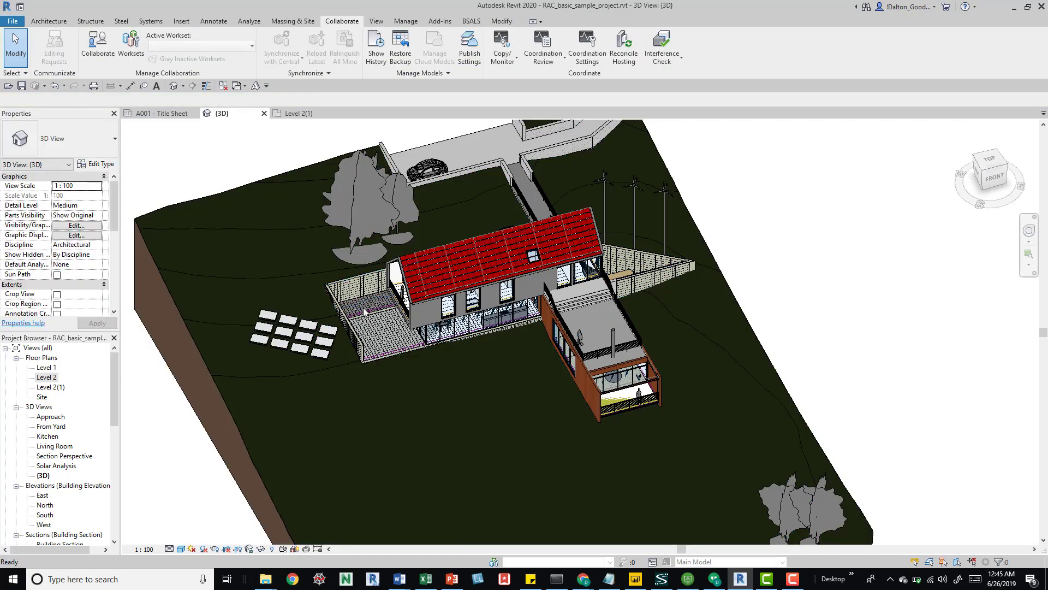
# Step: Select the whole chain of connected walls around the patio as one set, and clear the selection
pyautogui.scroll(5, 382, 356)
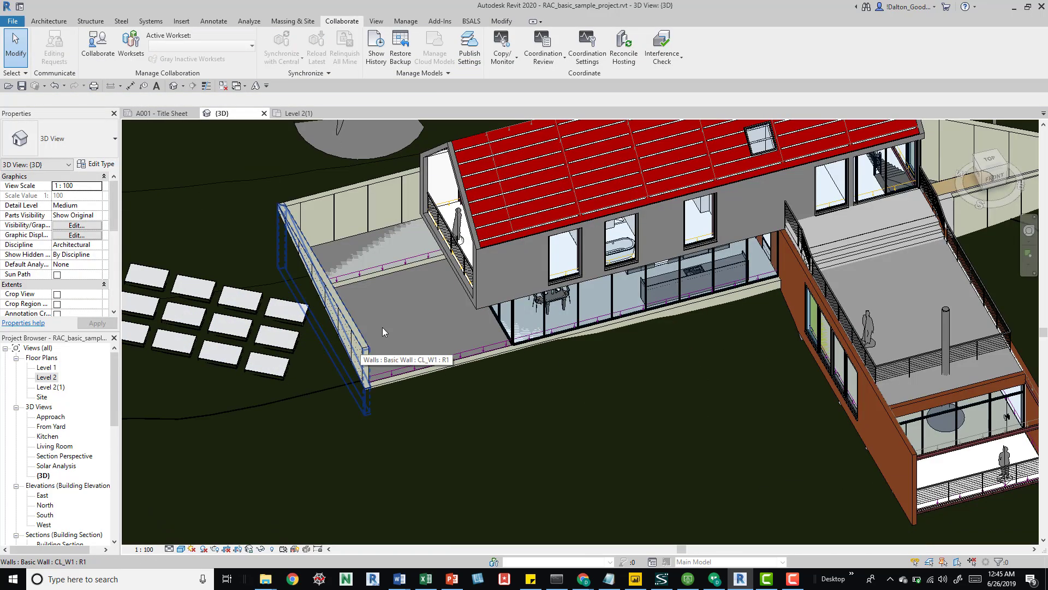
pyautogui.press('Tab')
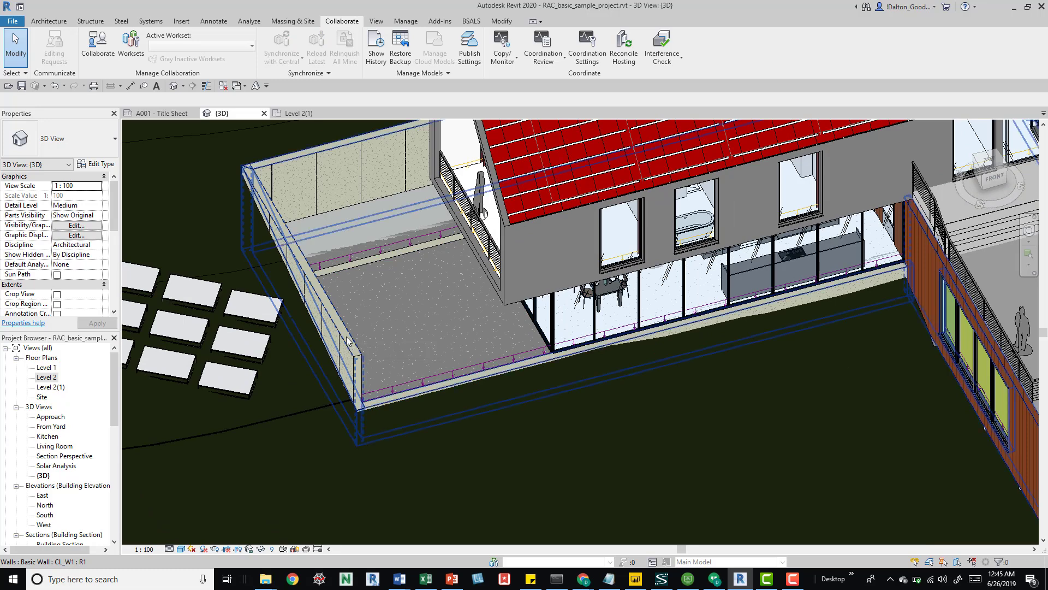
pyautogui.click(346, 341)
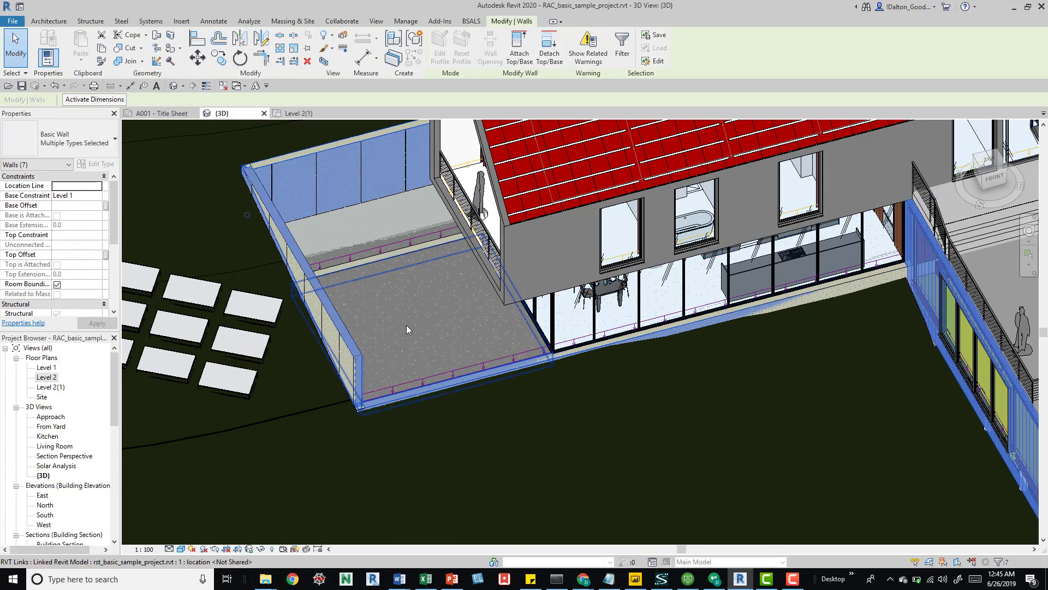
pyautogui.press('Escape')
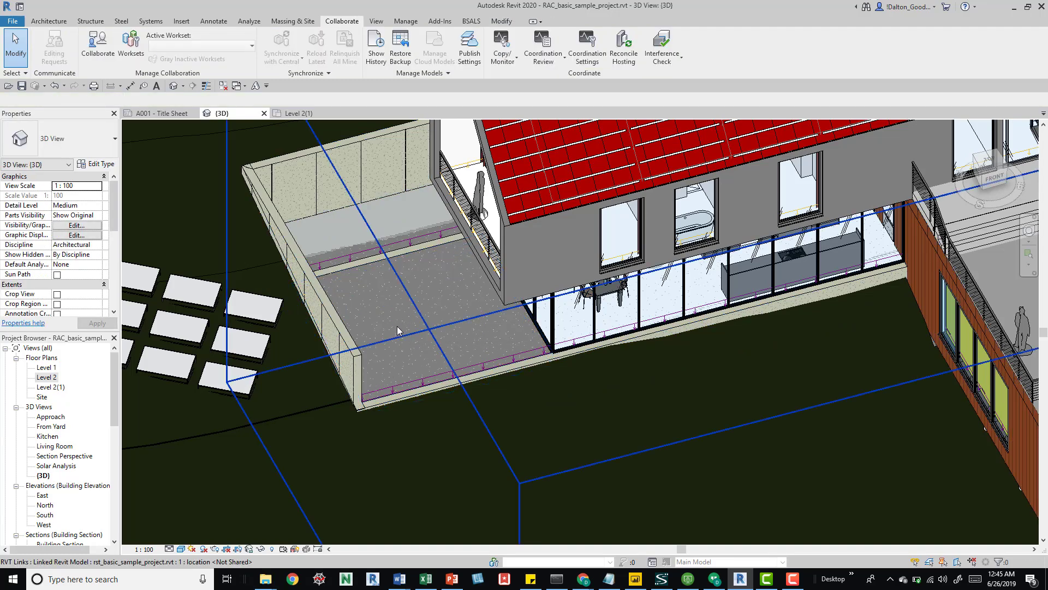
# Step: Select the linked model rst_basic_sample_project.rvt through the patio, and disable the selection of links
pyautogui.click(395, 326)
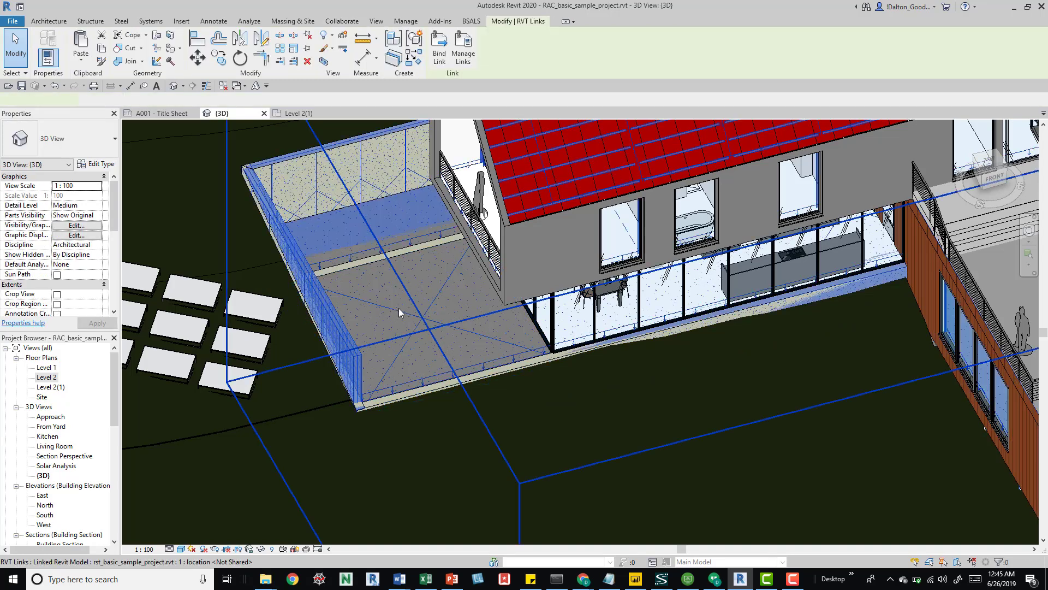
pyautogui.scroll(-5, 398, 308)
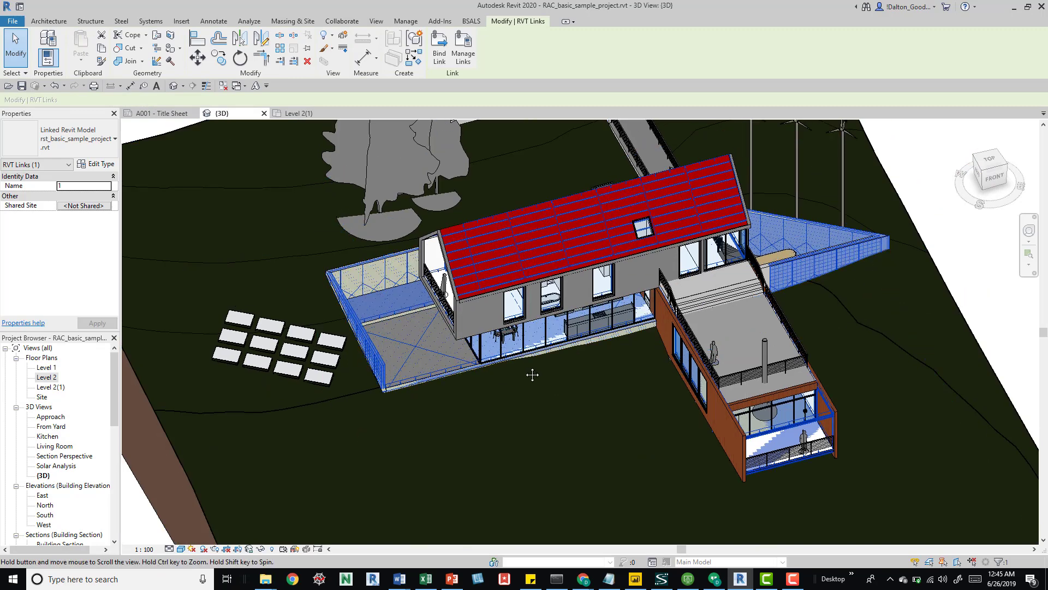
pyautogui.moveTo(471, 375); pyautogui.dragTo(466, 385, button='middle')
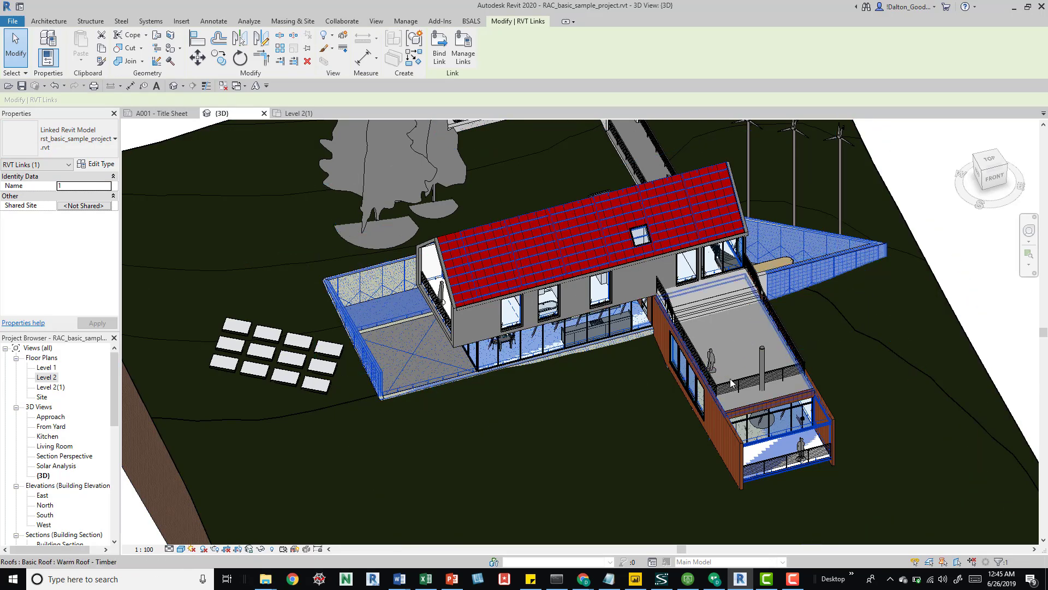
pyautogui.press('Escape')
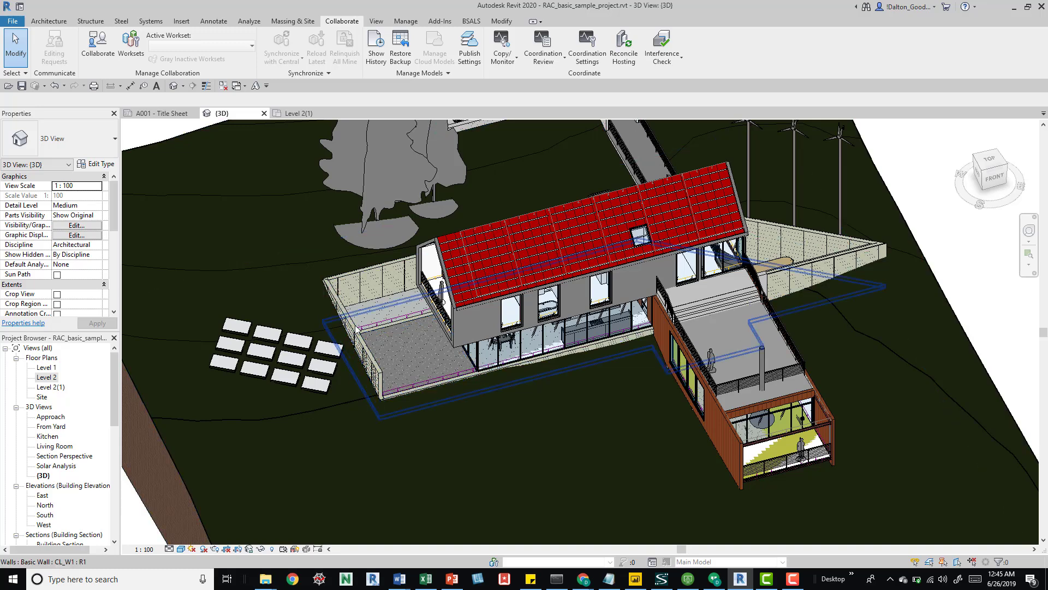
pyautogui.click(407, 351)
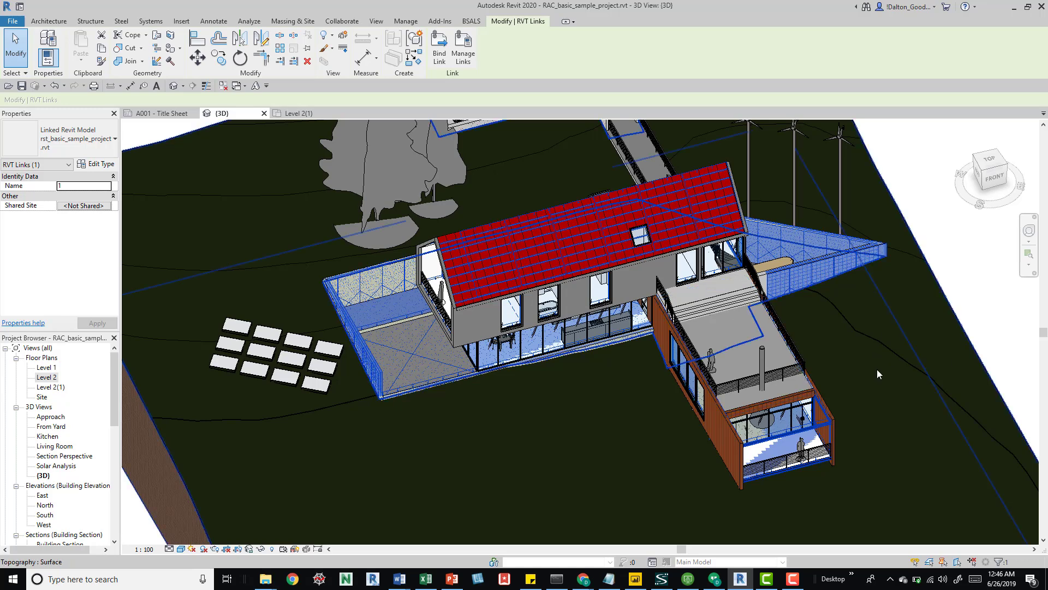
pyautogui.click(915, 563)
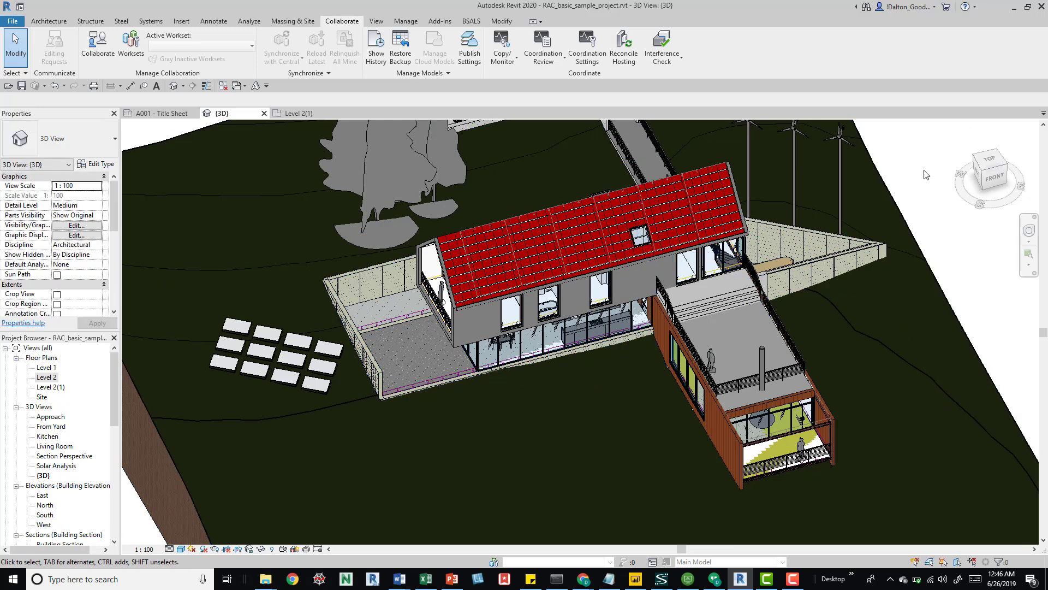
pyautogui.press('v')
pyautogui.press('v')
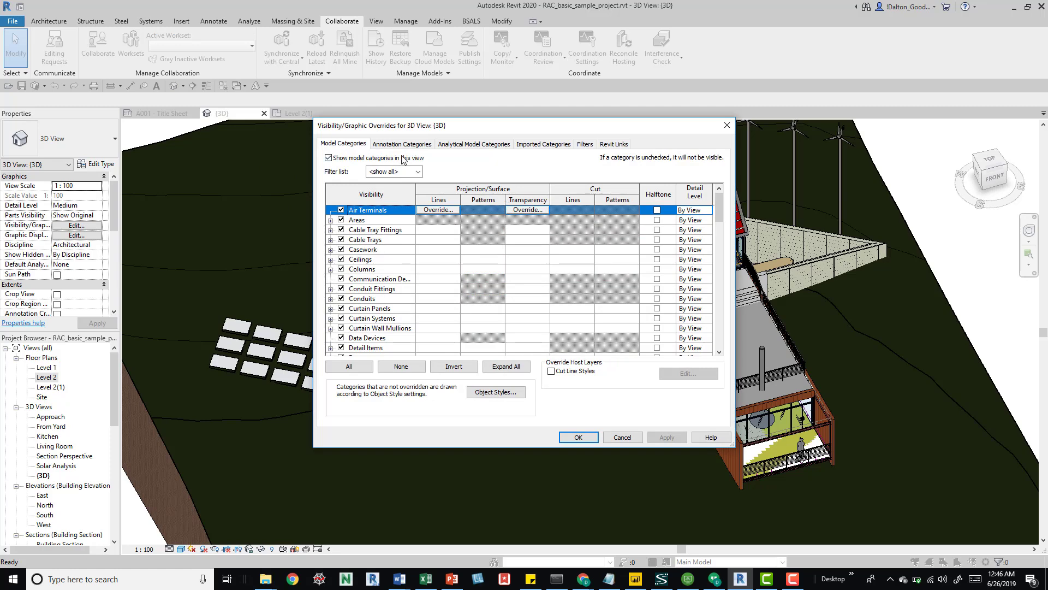
pyautogui.press('Return')
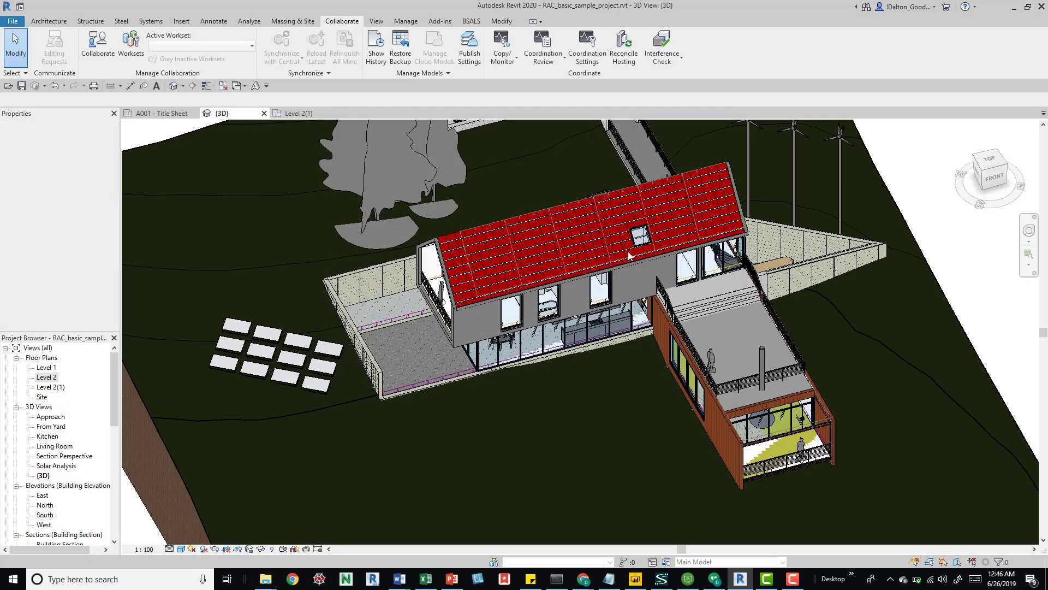
# Step: Select the house and terrain elements with a crossing window and hide those elements in the 3D view
pyautogui.scroll(5, 570, 215)
pyautogui.moveTo(570, 215); pyautogui.dragTo(164, 433)
pyautogui.scroll(-4, 502, 291)
pyautogui.rightClick(520, 268)
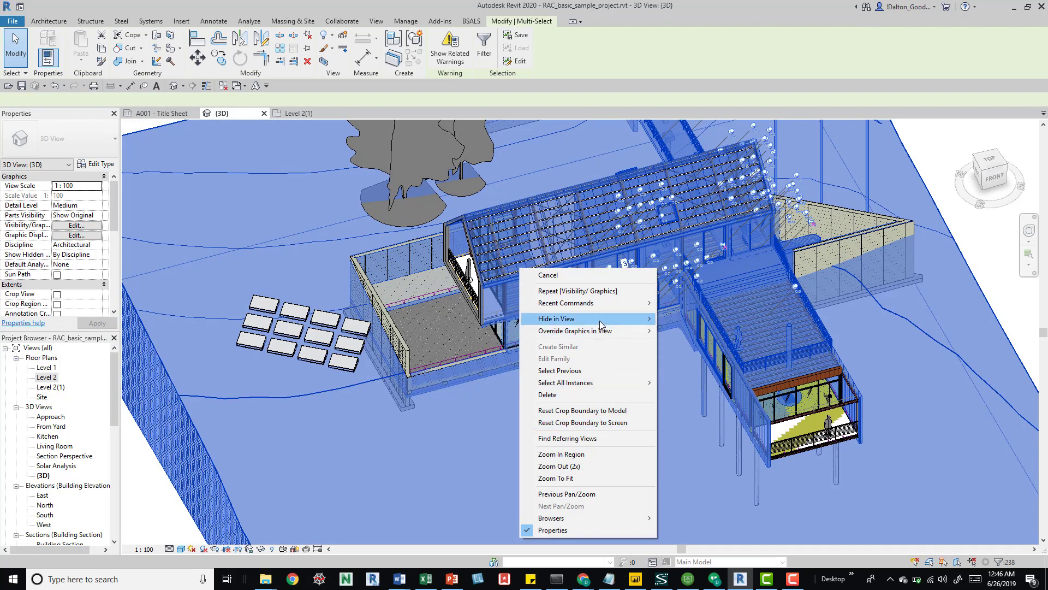
pyautogui.moveTo(599, 320)
pyautogui.click(689, 321)
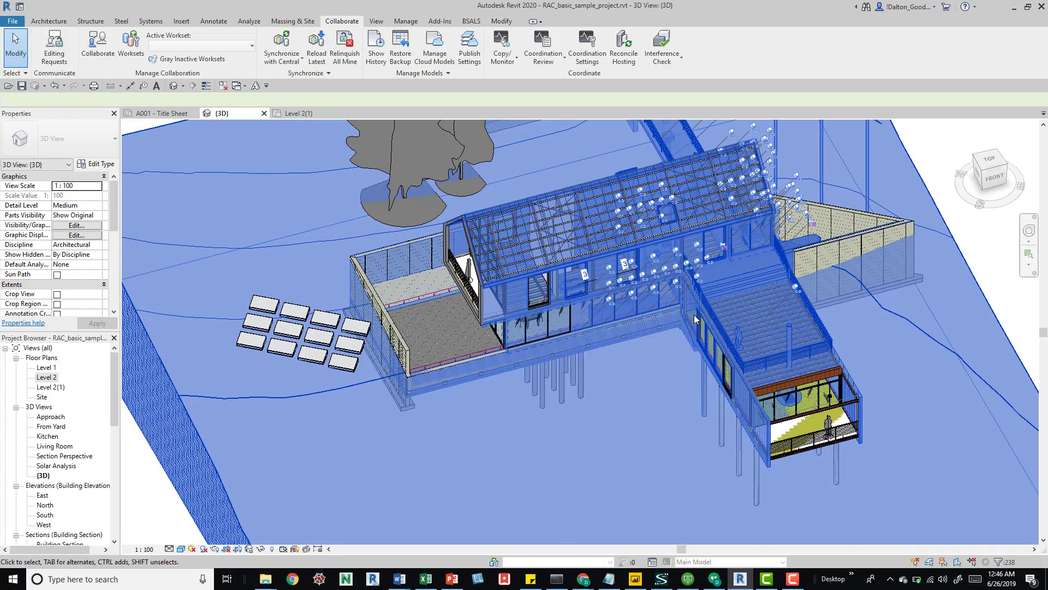
# Step: Inspect the linked model's structural framing up close, and undo the hiding of the elements
pyautogui.scroll(3, 467, 264)
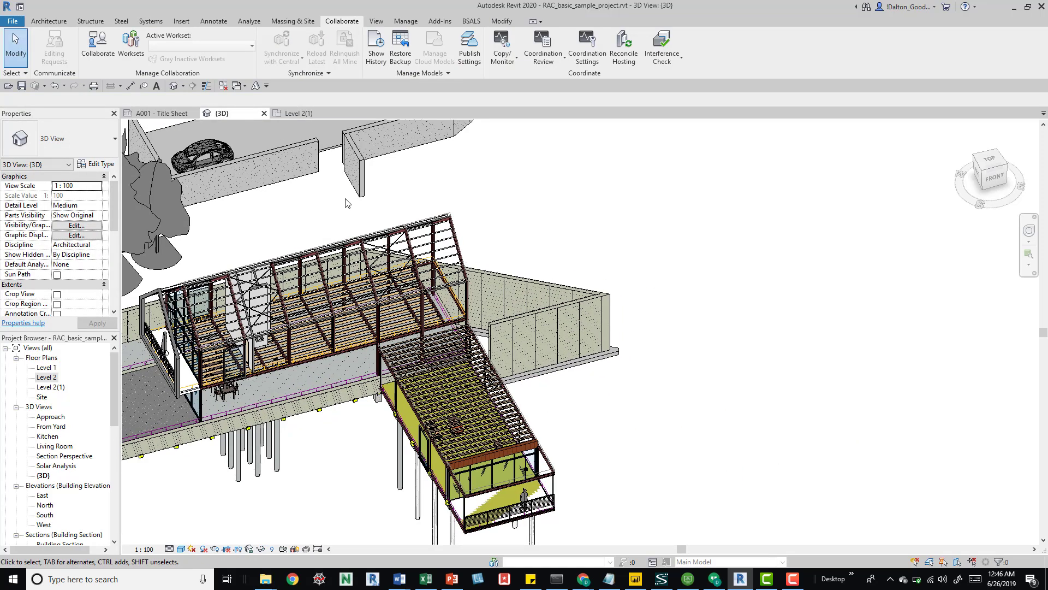
pyautogui.scroll(2, 540, 236)
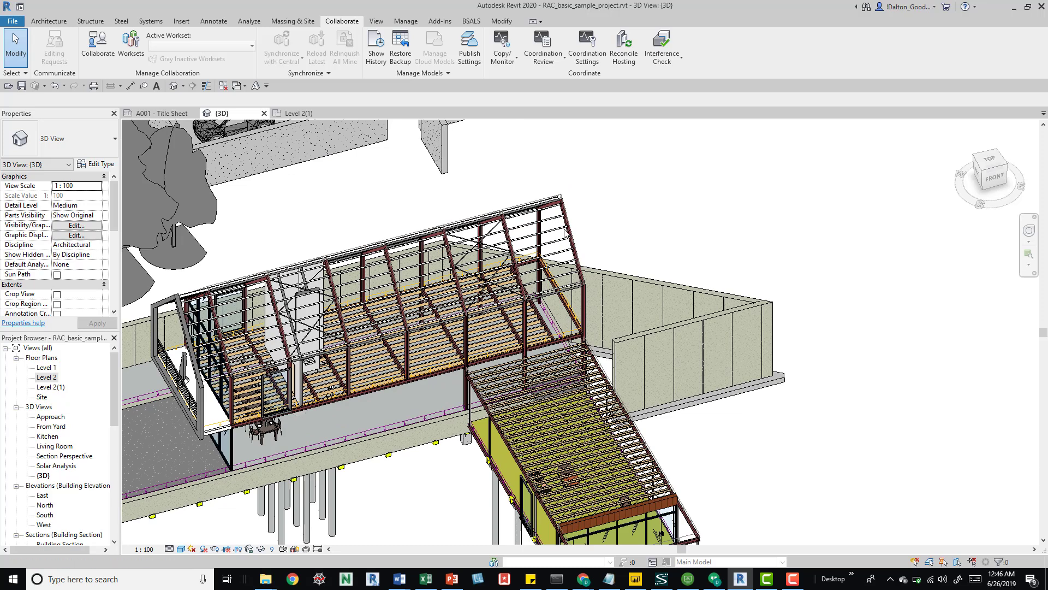
pyautogui.moveTo(562, 231); pyautogui.dragTo(689, 191, button='middle')
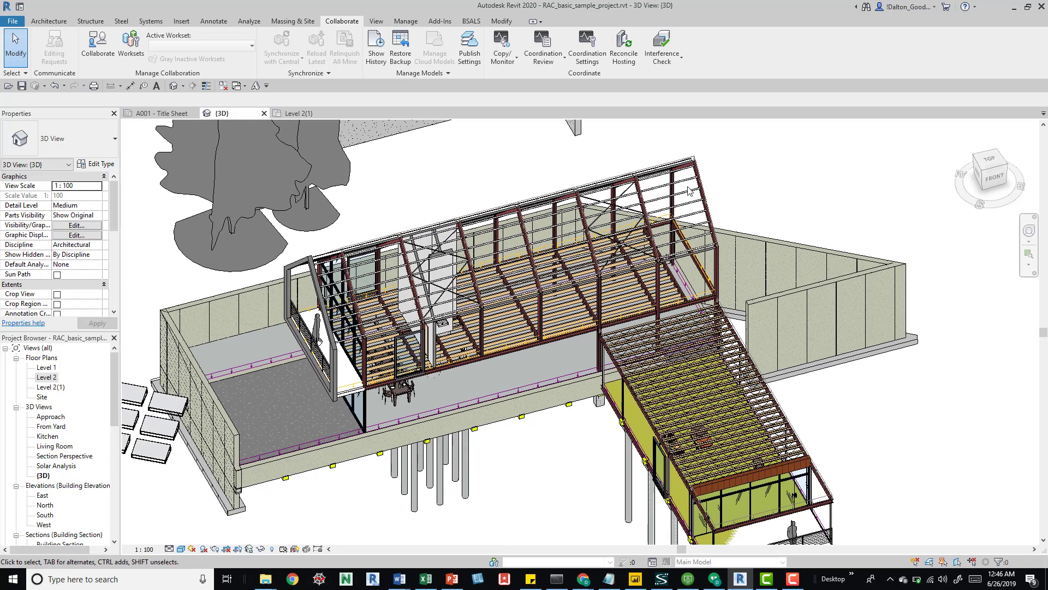
pyautogui.scroll(-2, 689, 191)
pyautogui.moveTo(738, 179); pyautogui.dragTo(489, 289, button='middle')
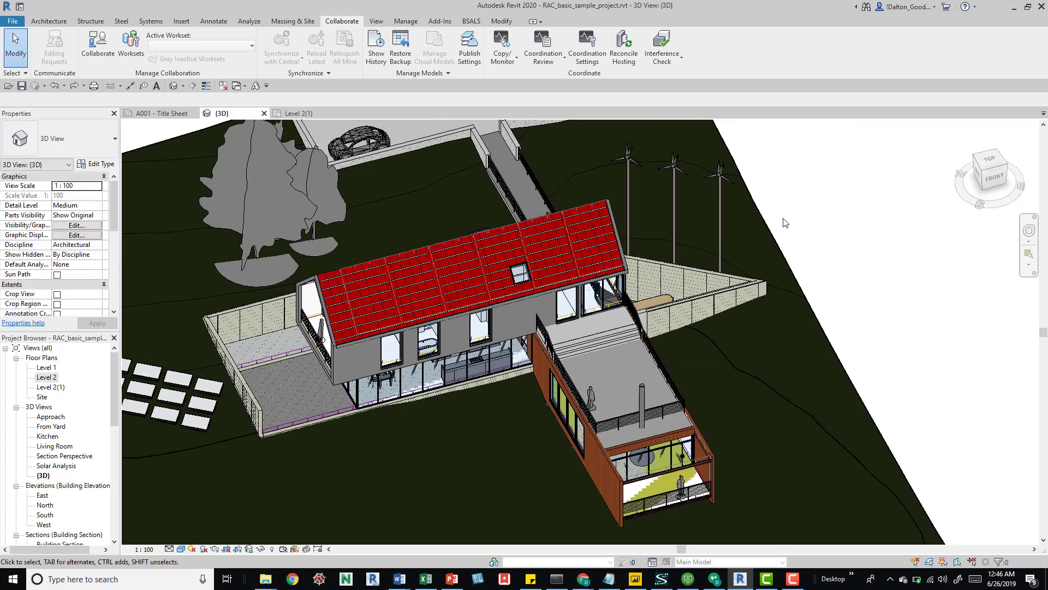
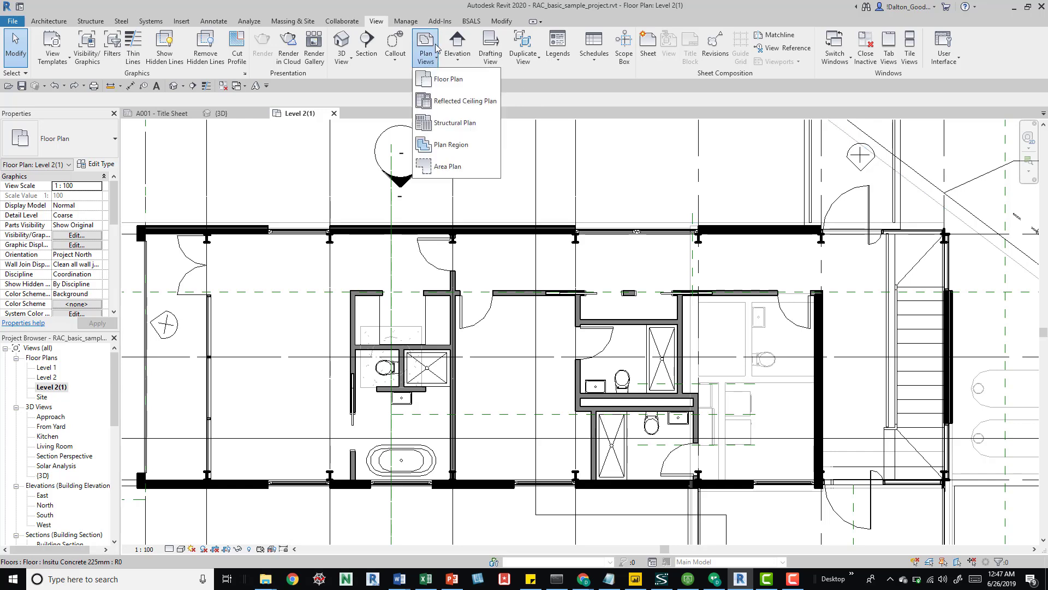
# Step: Set up a new floor plan view for Level 2 with duplicates of existing views allowed, and cancel it
pyautogui.click(449, 80)
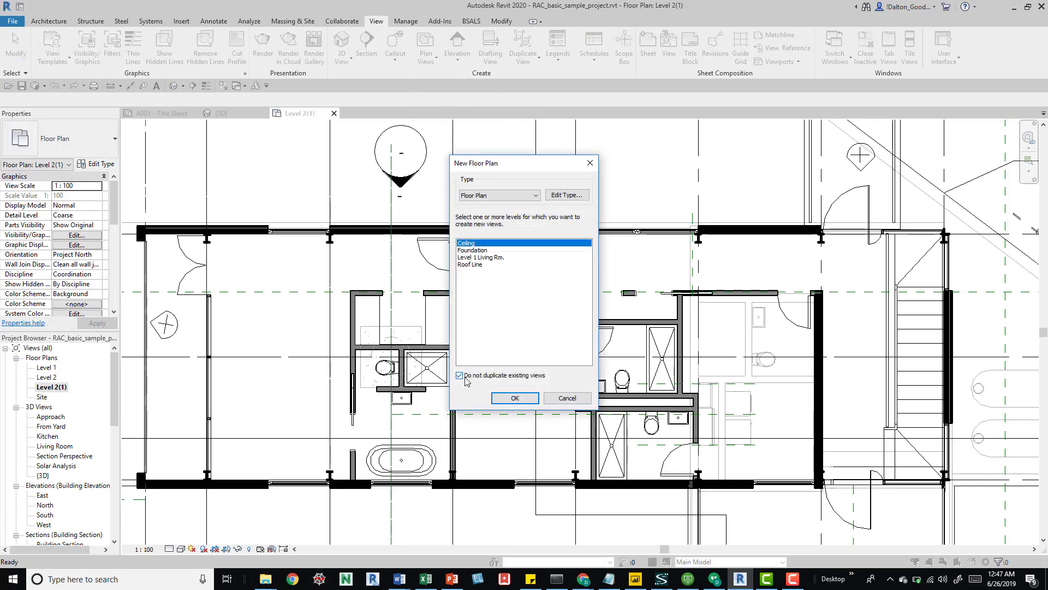
pyautogui.click(459, 375)
pyautogui.click(460, 376)
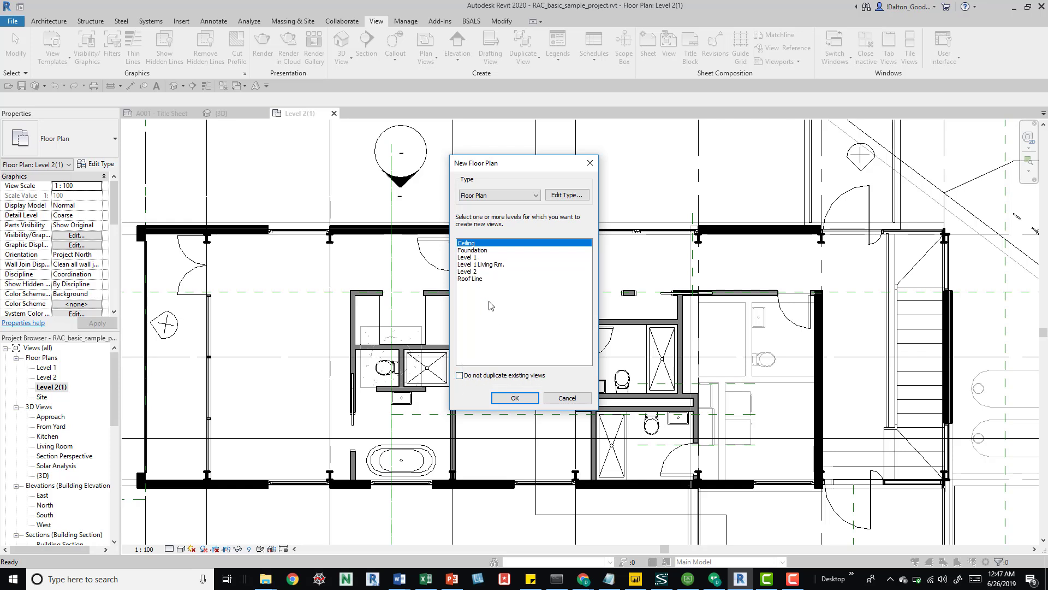
pyautogui.click(470, 272)
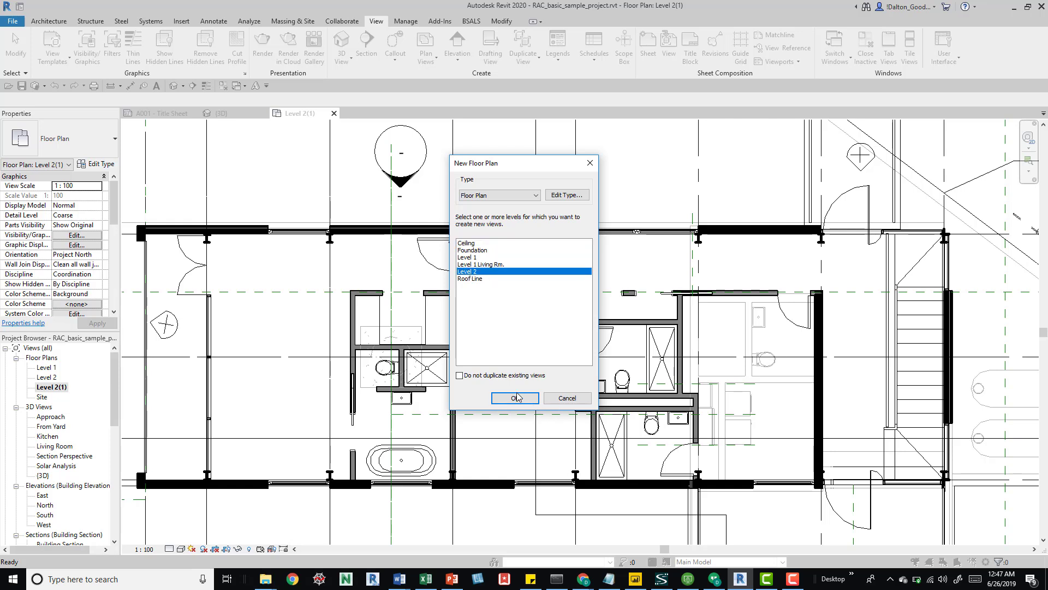
pyautogui.click(567, 398)
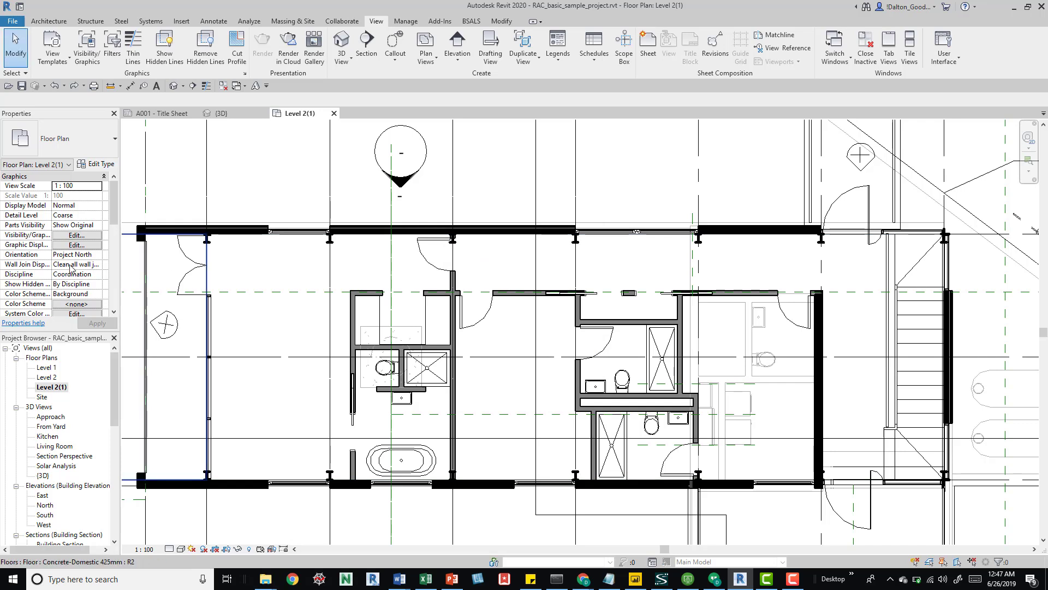
# Step: Widen the Properties palette and its parameter name column so the Underlay and Extents names read in full
pyautogui.scroll(-4, 71, 268)
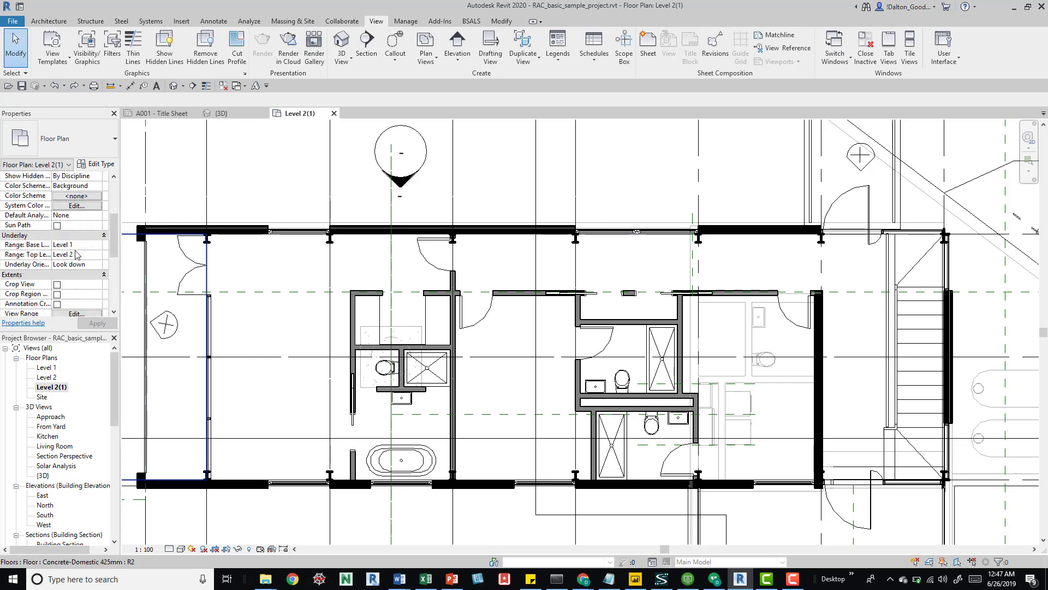
pyautogui.scroll(-5, 79, 229)
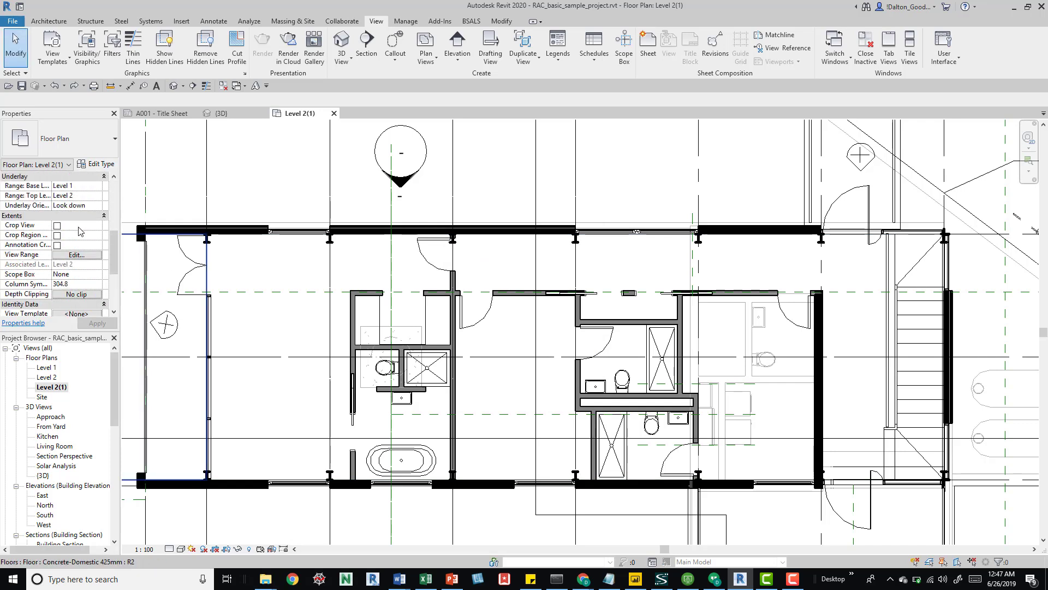
pyautogui.scroll(5, 79, 229)
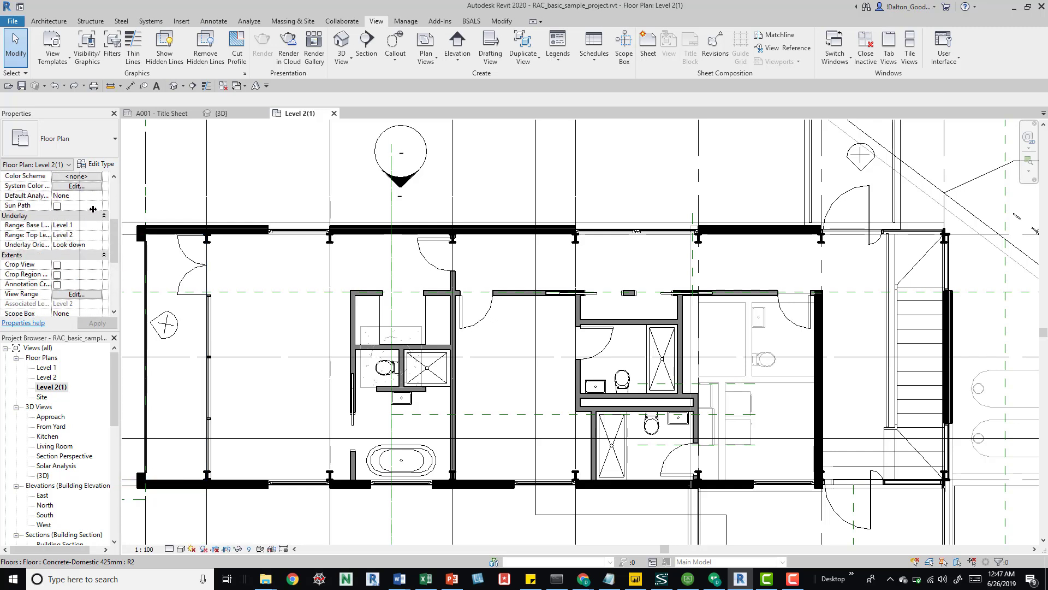
pyautogui.moveTo(51, 215); pyautogui.dragTo(91, 215)
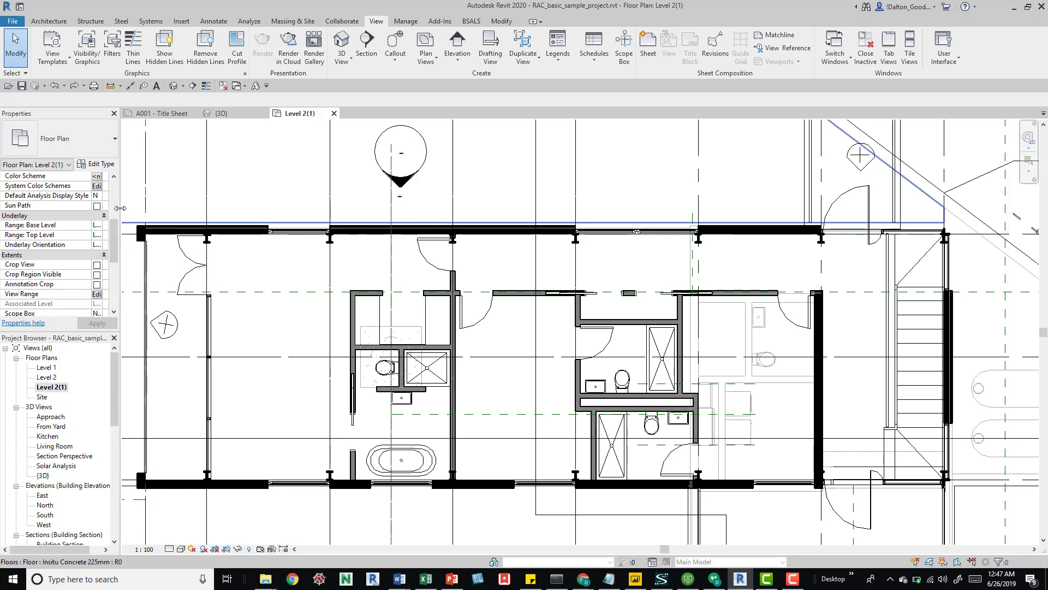
pyautogui.moveTo(120, 212); pyautogui.dragTo(218, 213)
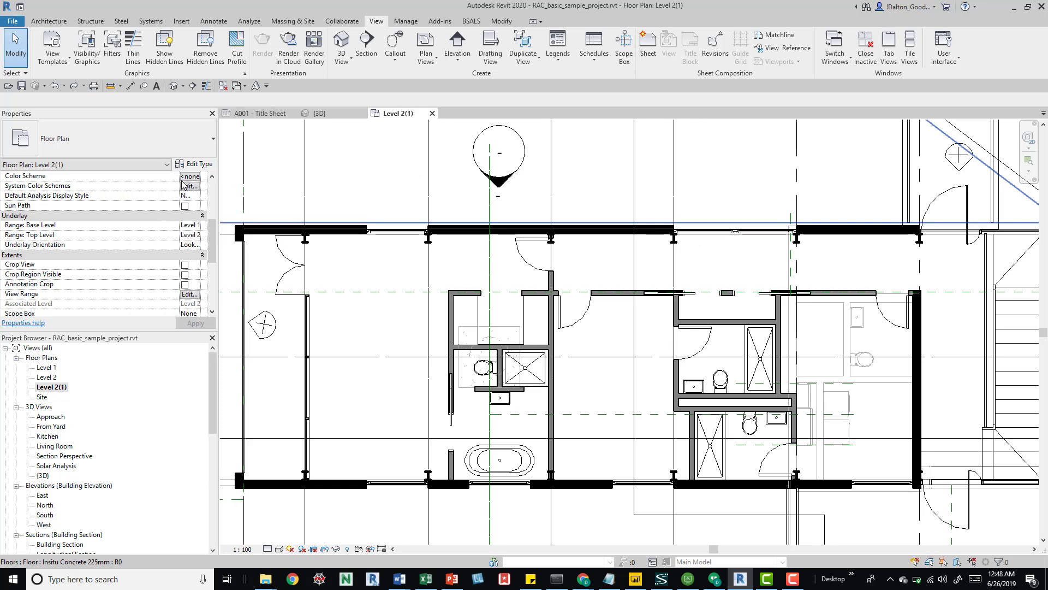
# Step: Widen the value column of the floor plan properties and set the underlay's base level to Level 2
pyautogui.moveTo(182, 186); pyautogui.dragTo(128, 186)
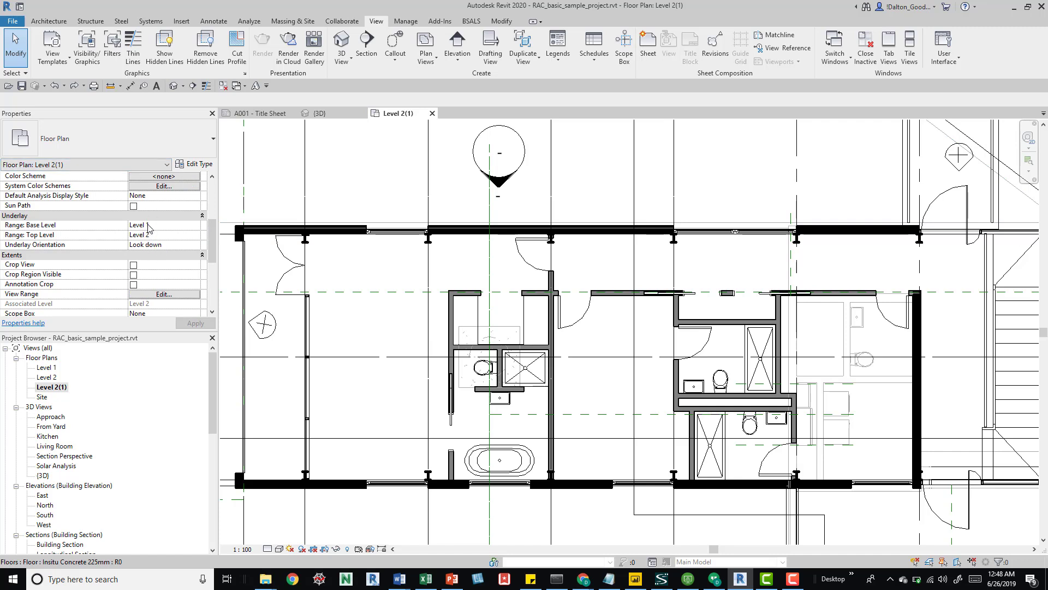
pyautogui.moveTo(839, 320); pyautogui.dragTo(657, 296, button='middle')
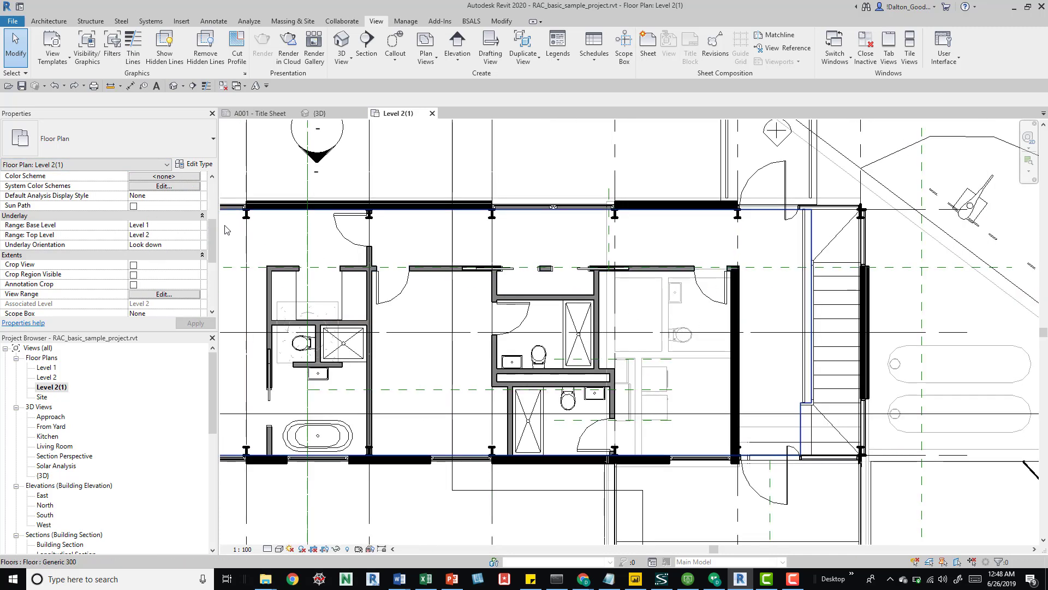
pyautogui.click(194, 228)
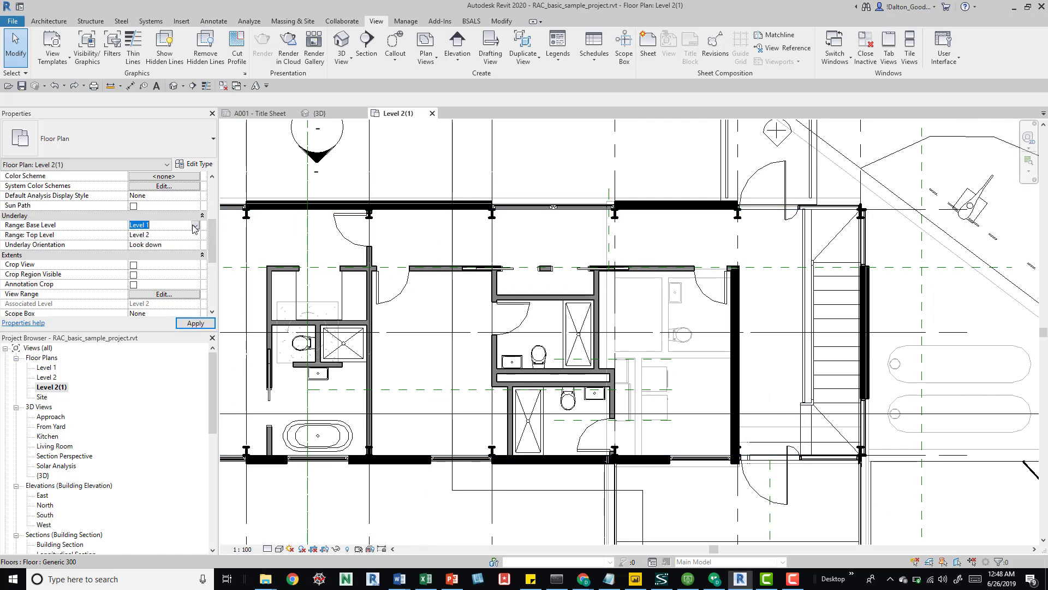
pyautogui.click(194, 225)
pyautogui.click(148, 251)
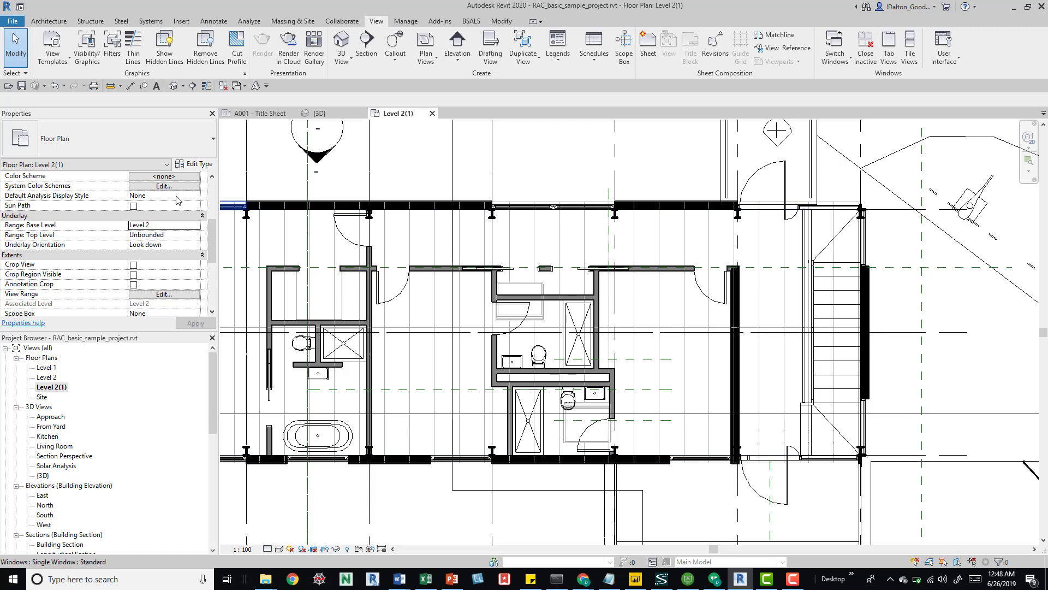
# Step: Set the floor plan's underlay range to base level Level 1 and top level Level 2
pyautogui.click(192, 227)
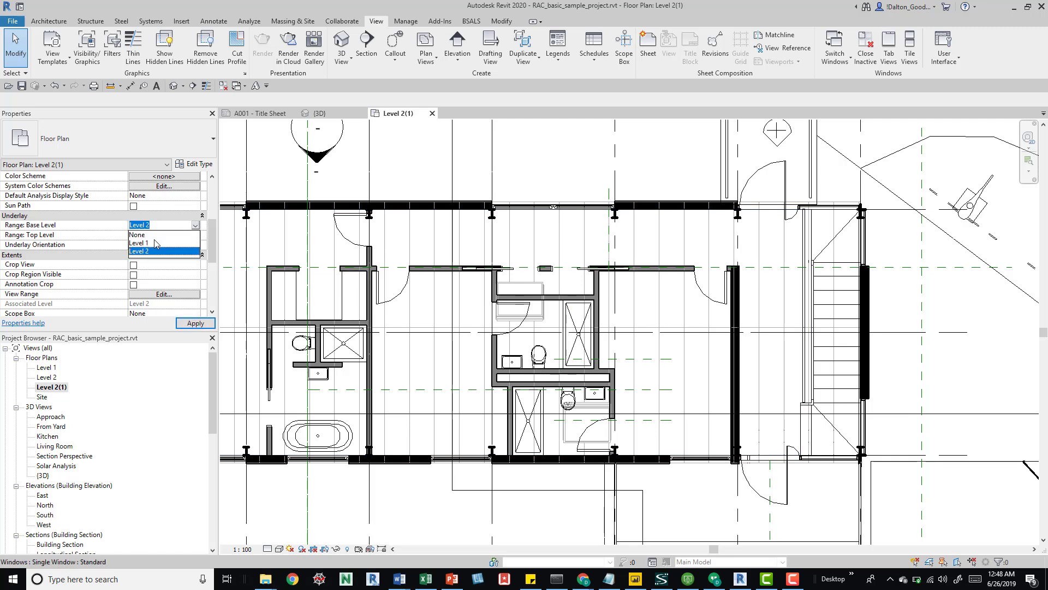
pyautogui.click(142, 243)
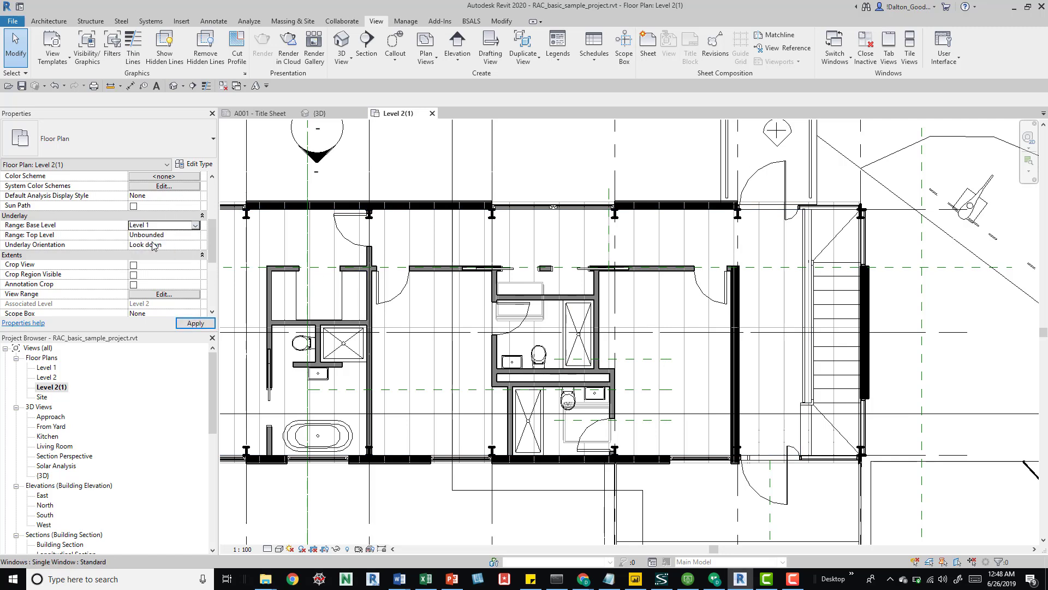
pyautogui.click(194, 234)
pyautogui.click(185, 261)
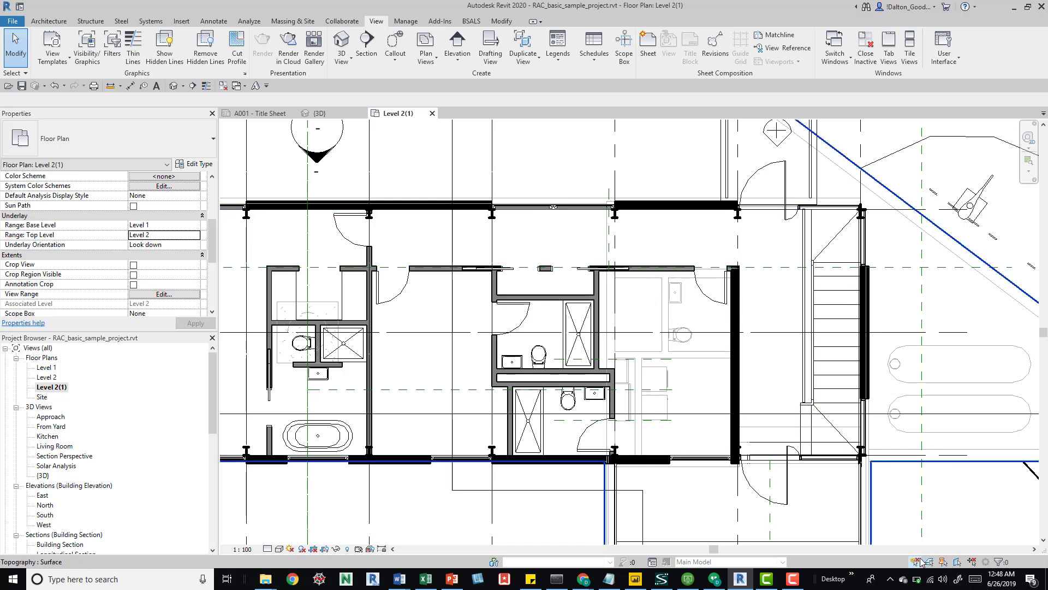
# Step: Test selecting the underlay elements in the plan, including the Level 1 lavatory in the greyed bathroom, and clear the selection
pyautogui.click(676, 299)
pyautogui.press('Escape')
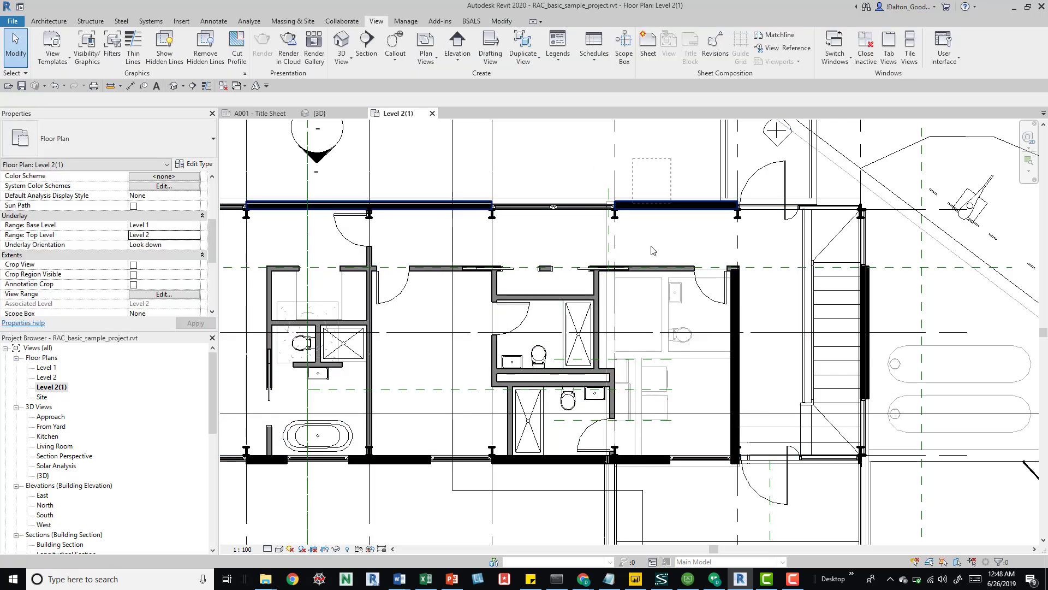
pyautogui.click(664, 328)
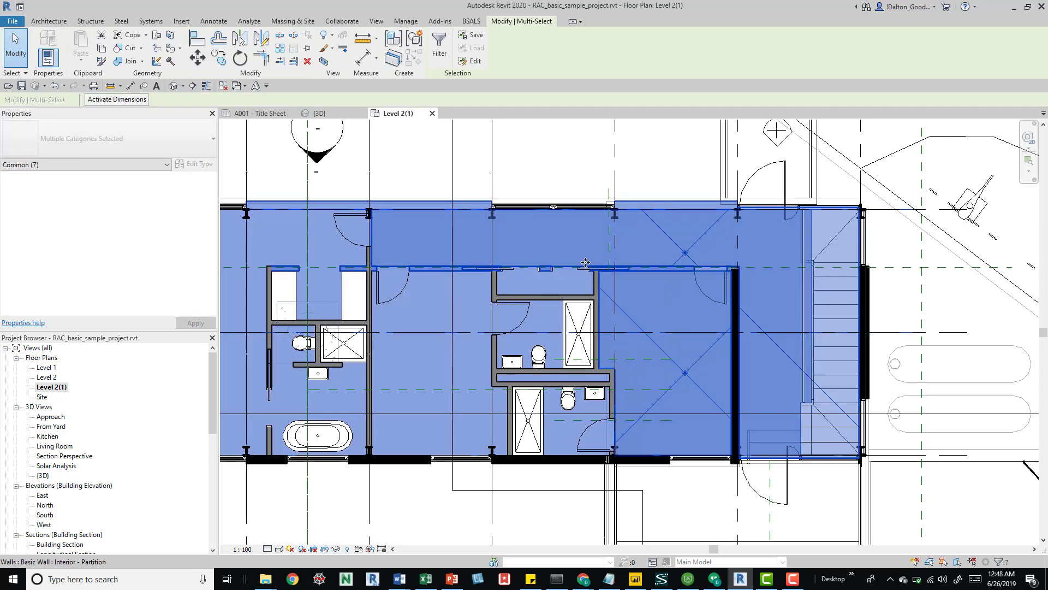
pyautogui.press('Escape')
pyautogui.scroll(3, 676, 299)
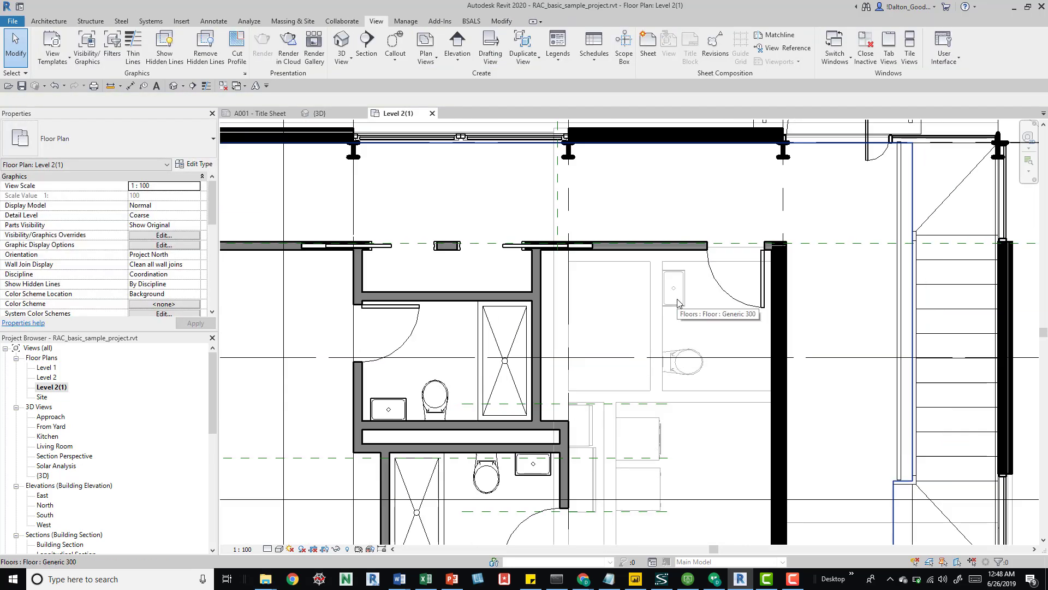
pyautogui.click(677, 301)
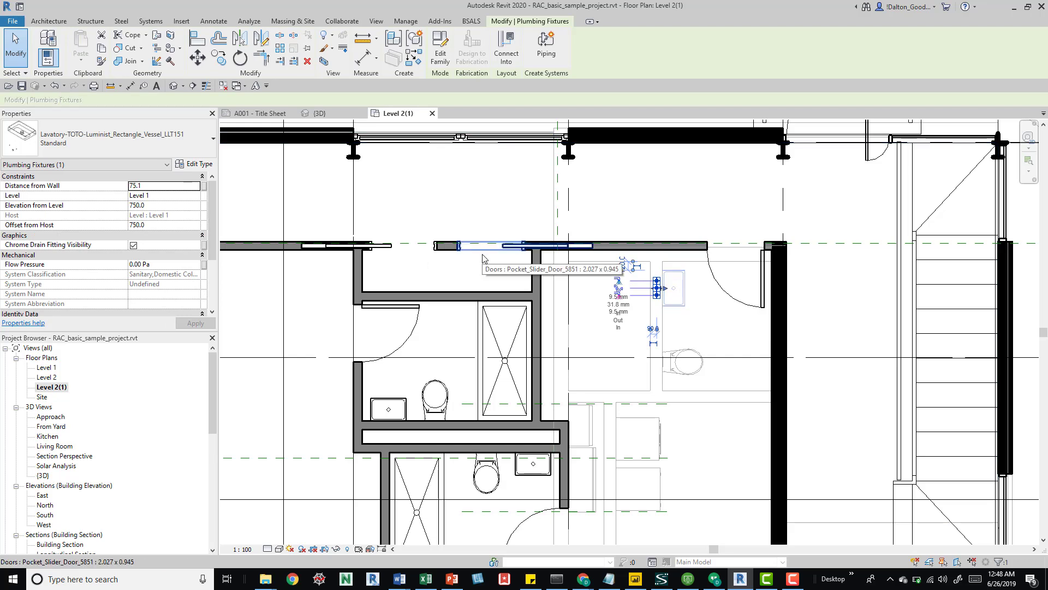
pyautogui.click(718, 448)
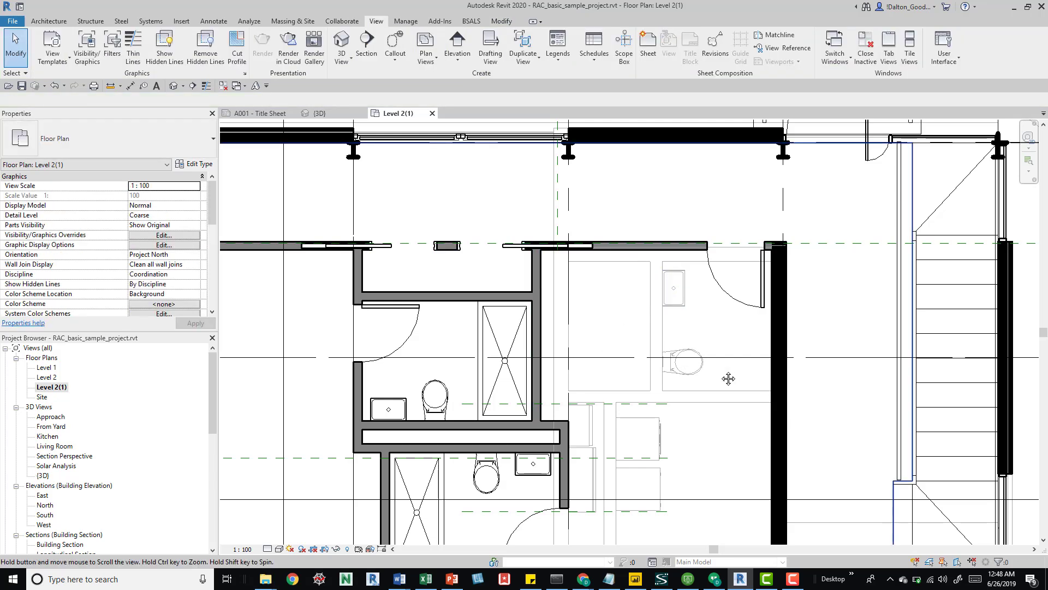
# Step: Try selecting underlay elements again near the greyed lavatory up close, and clear any selection
pyautogui.moveTo(706, 329); pyautogui.dragTo(767, 386, button='middle')
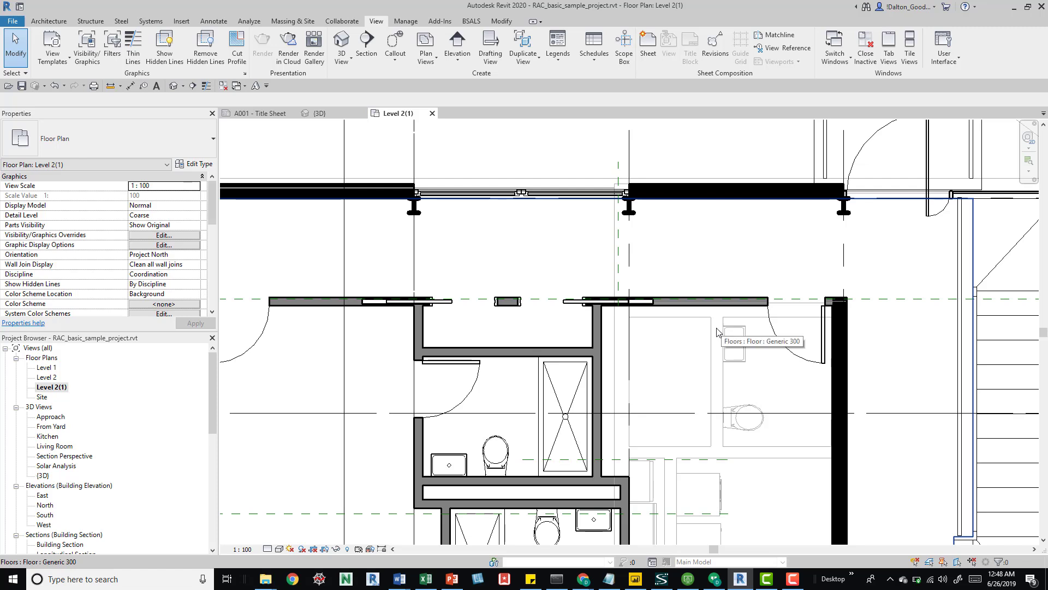
pyautogui.scroll(2, 722, 328)
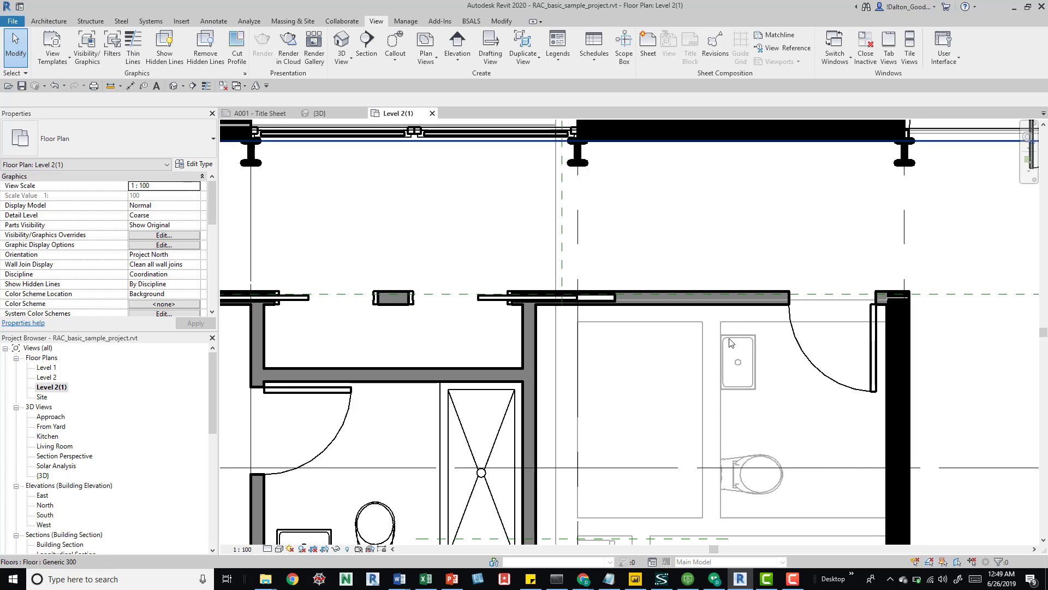
pyautogui.click(693, 354)
pyautogui.press('Escape')
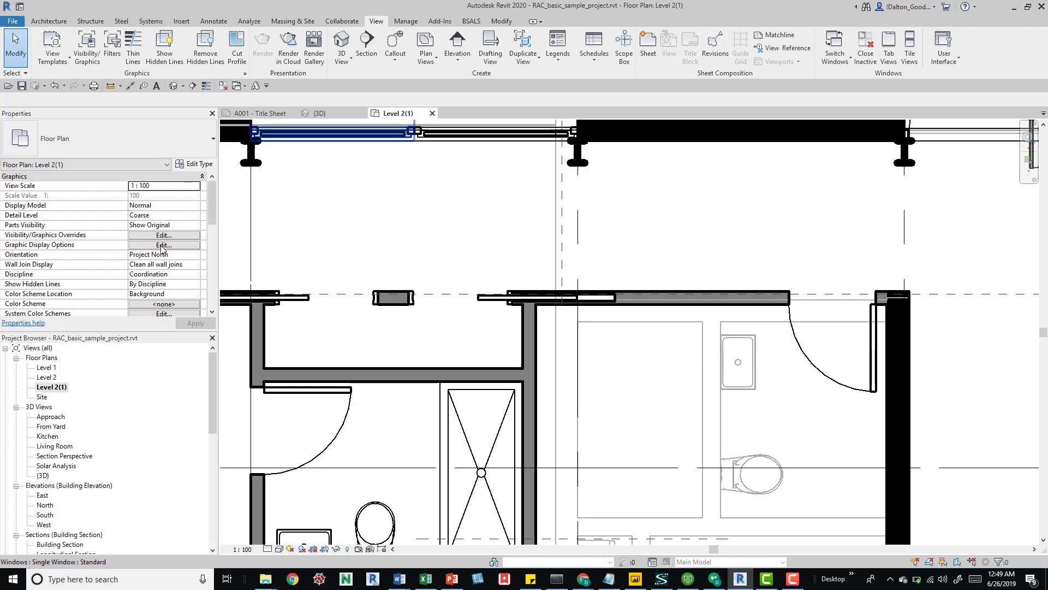
# Step: Review the underlay range properties and the overall plan, select the topography surface around the house, and clear the selection
pyautogui.scroll(-5, 112, 268)
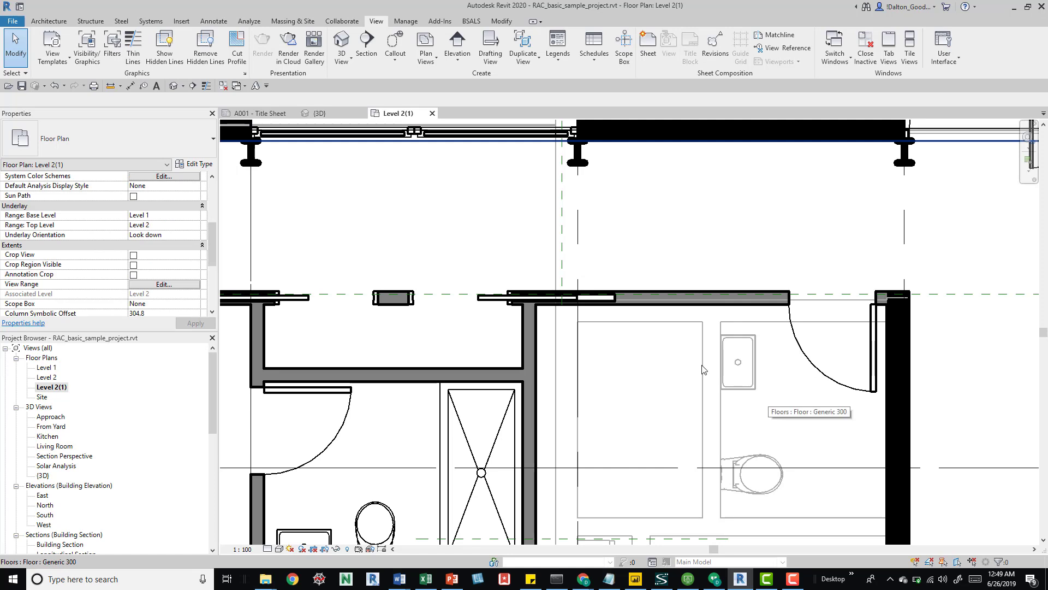
pyautogui.scroll(-5, 861, 455)
pyautogui.scroll(2, 817, 424)
pyautogui.scroll(-2, 817, 424)
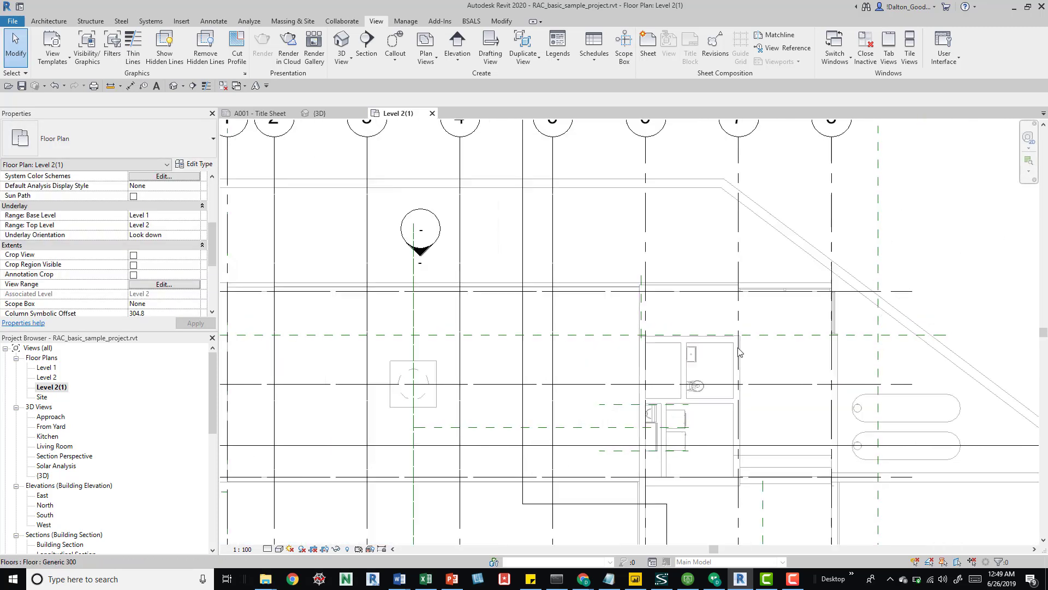
pyautogui.scroll(-1, 695, 393)
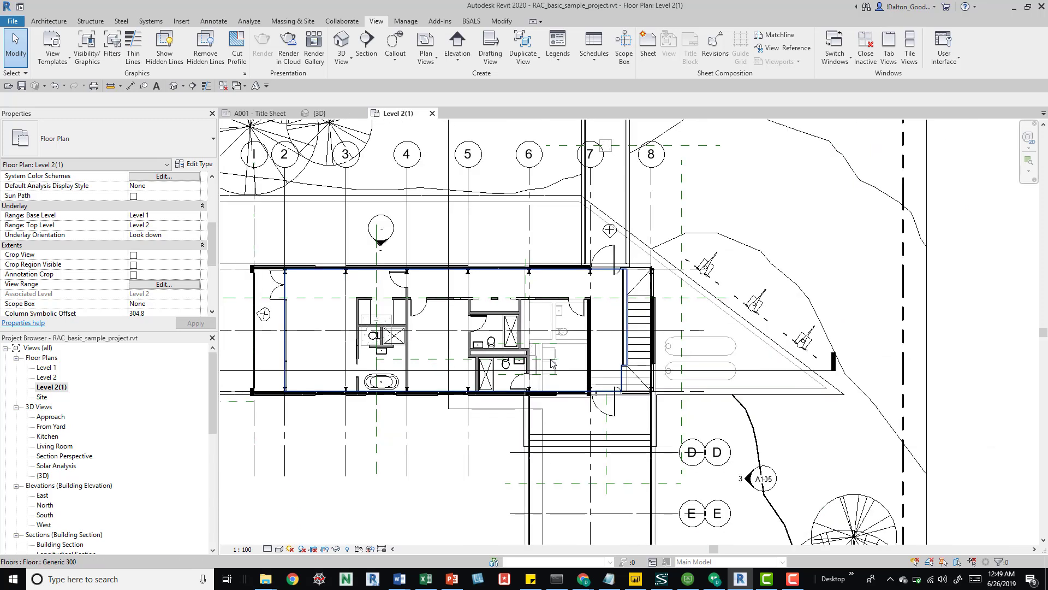
pyautogui.scroll(-1, 553, 270)
pyautogui.click(538, 227)
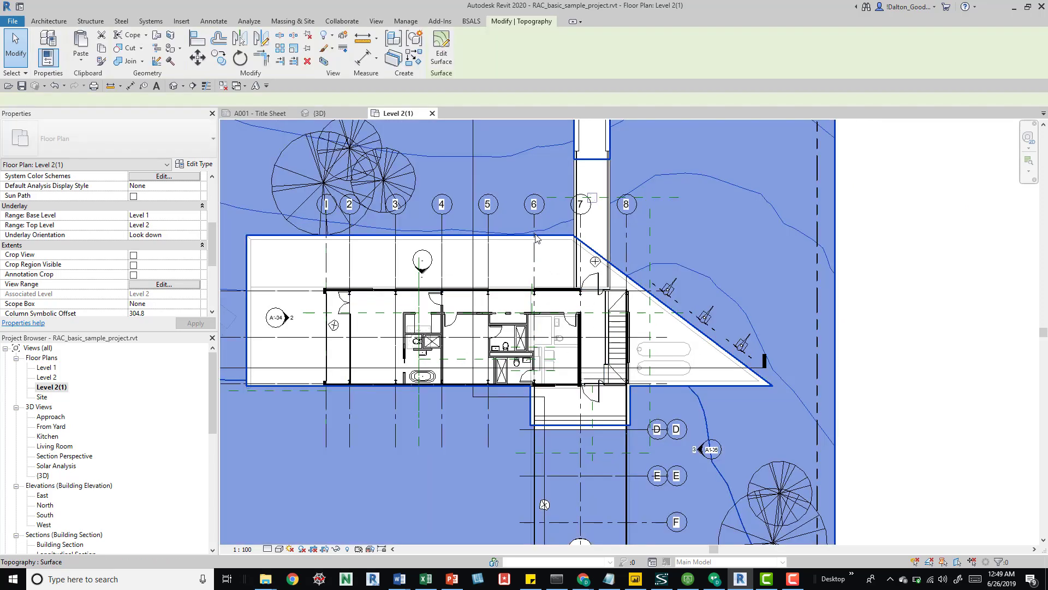
pyautogui.press('Escape')
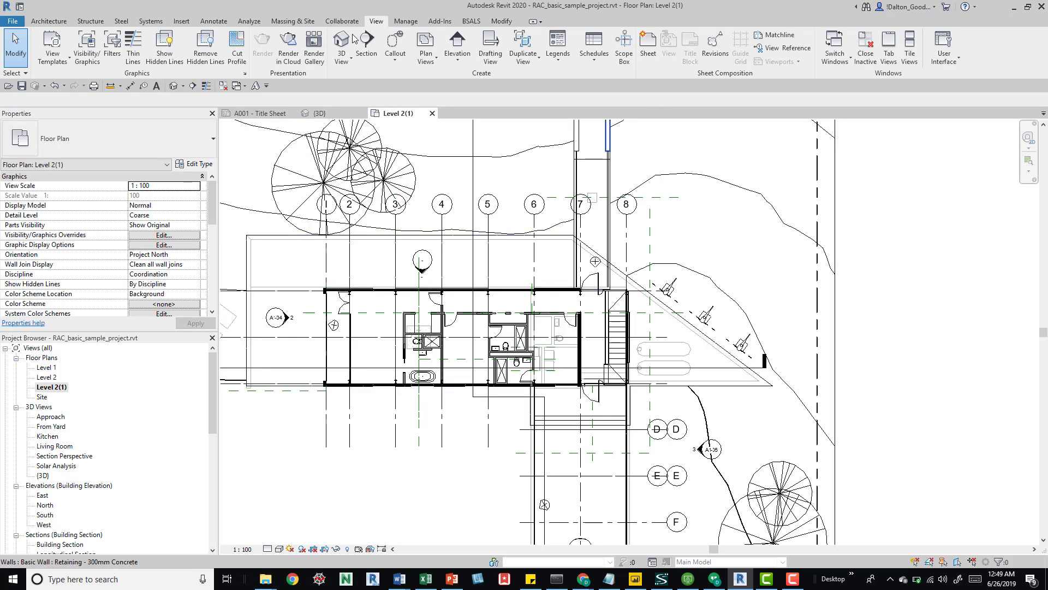
# Step: Switch to the {3D} view, cycle through the overlapping elements at the house, and dismiss the low battery notice
pyautogui.click(324, 113)
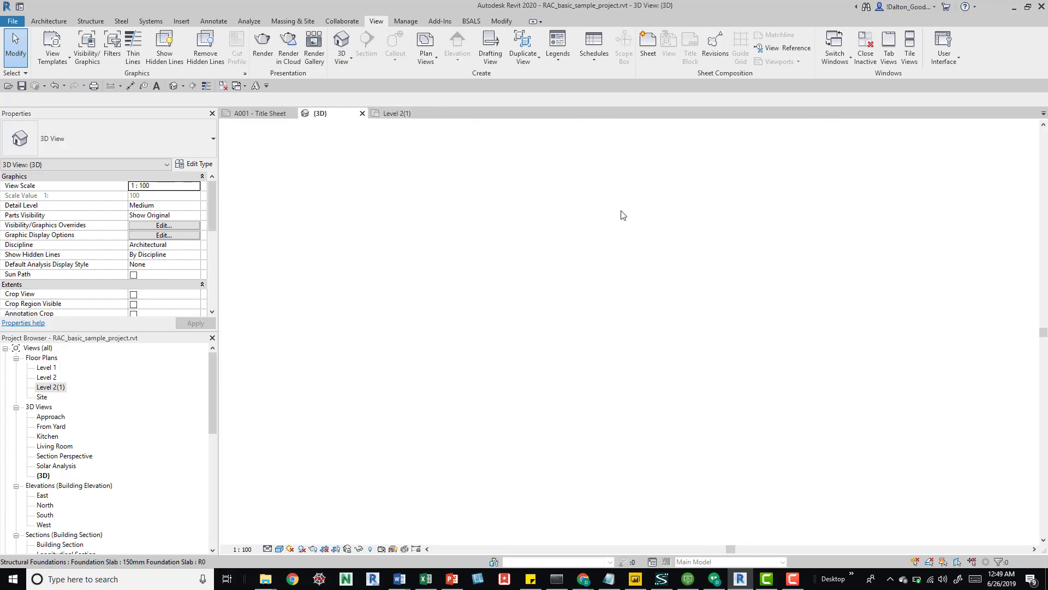
pyautogui.scroll(-3, 664, 346)
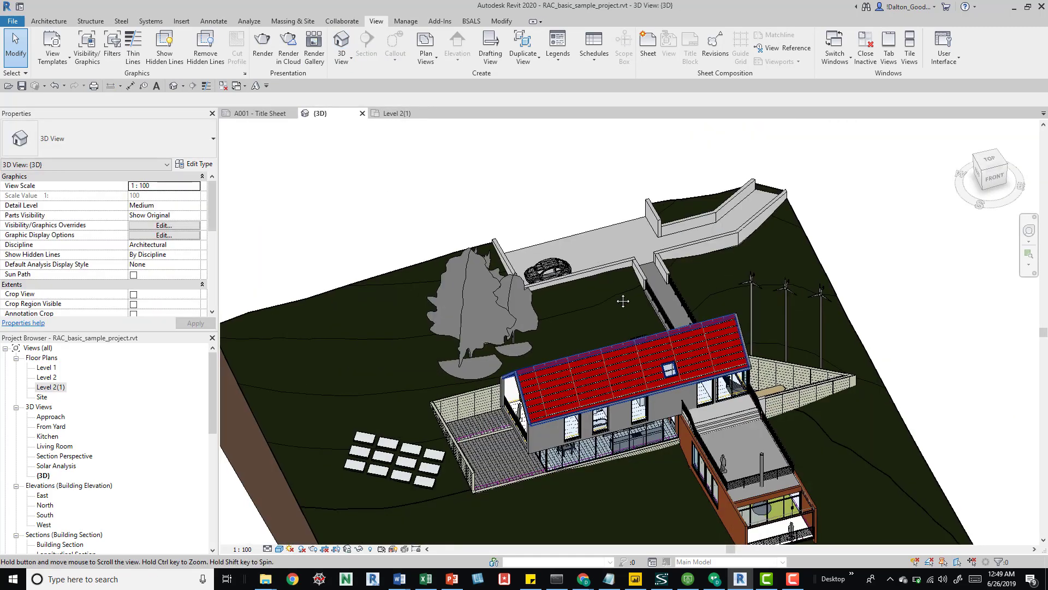
pyautogui.moveTo(503, 392); pyautogui.dragTo(546, 376, button='middle')
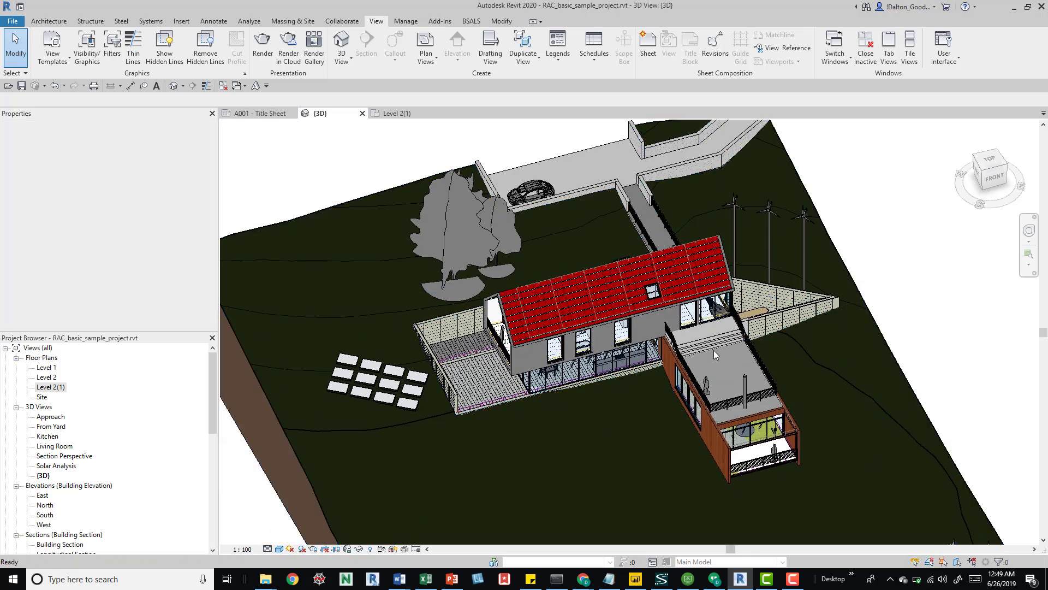
pyautogui.press('Tab')
pyautogui.press('Tab')
pyautogui.press('Tab')
pyautogui.press('Tab')
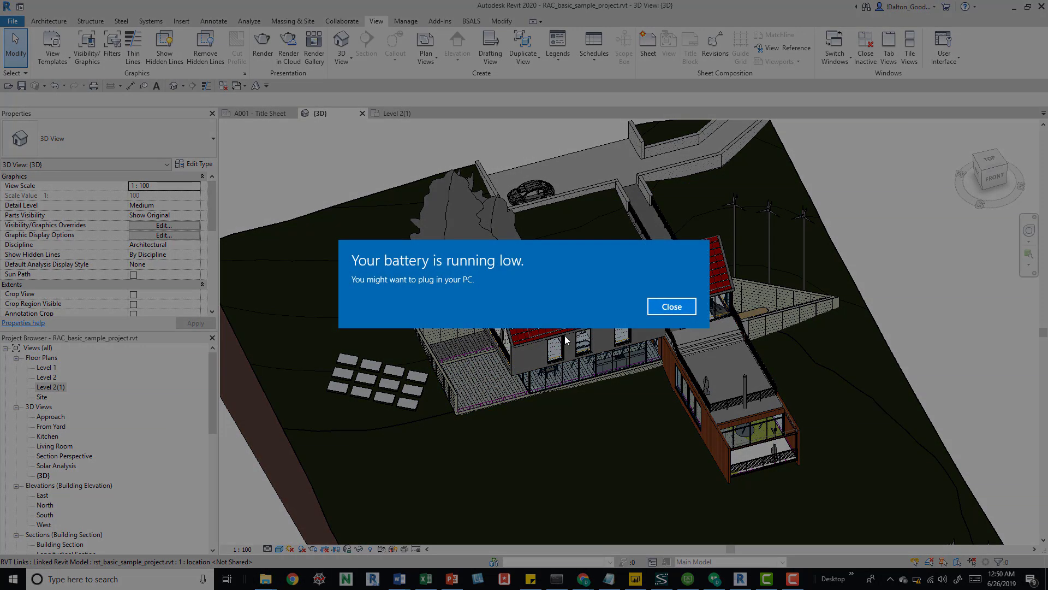
pyautogui.click(687, 309)
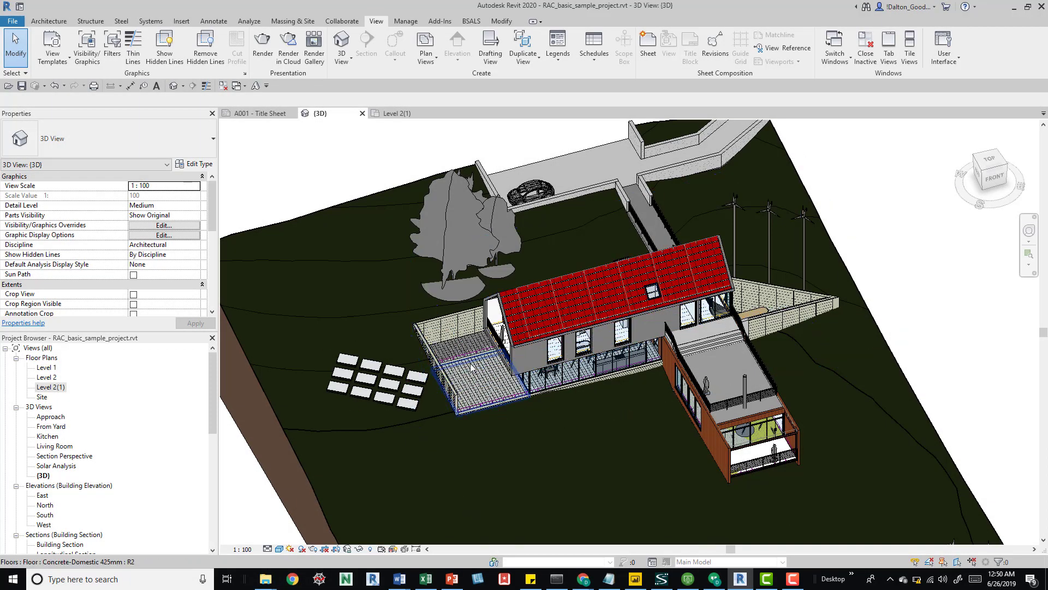
# Step: Select the linked model rst_basic_sample_project.rvt at the terrace floor, pin it, and clear the selection
pyautogui.press('Tab')
pyautogui.press('Tab')
pyautogui.press('Tab')
pyautogui.press('Tab')
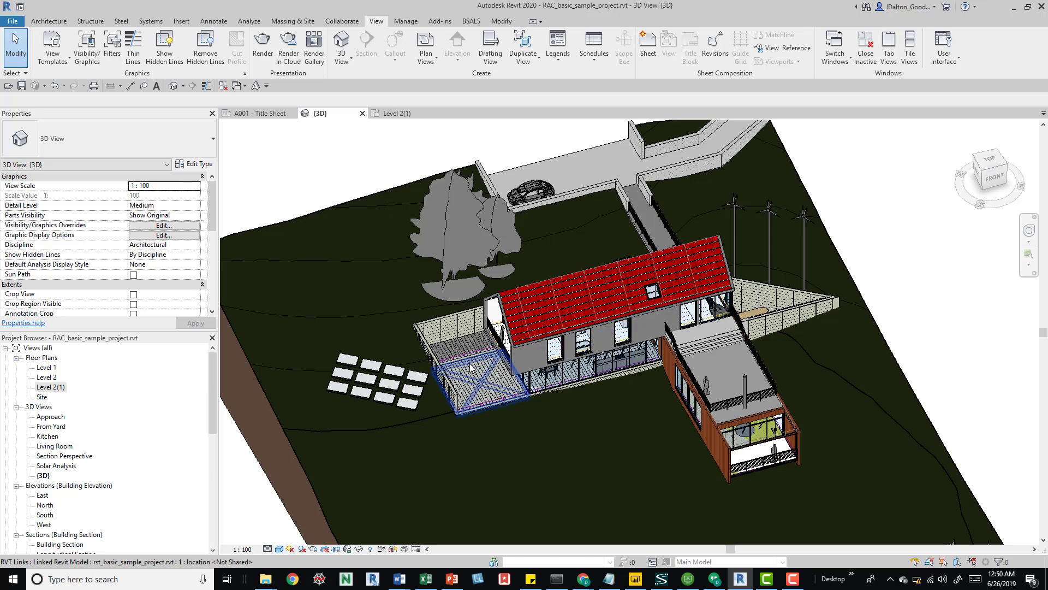
pyautogui.click(470, 366)
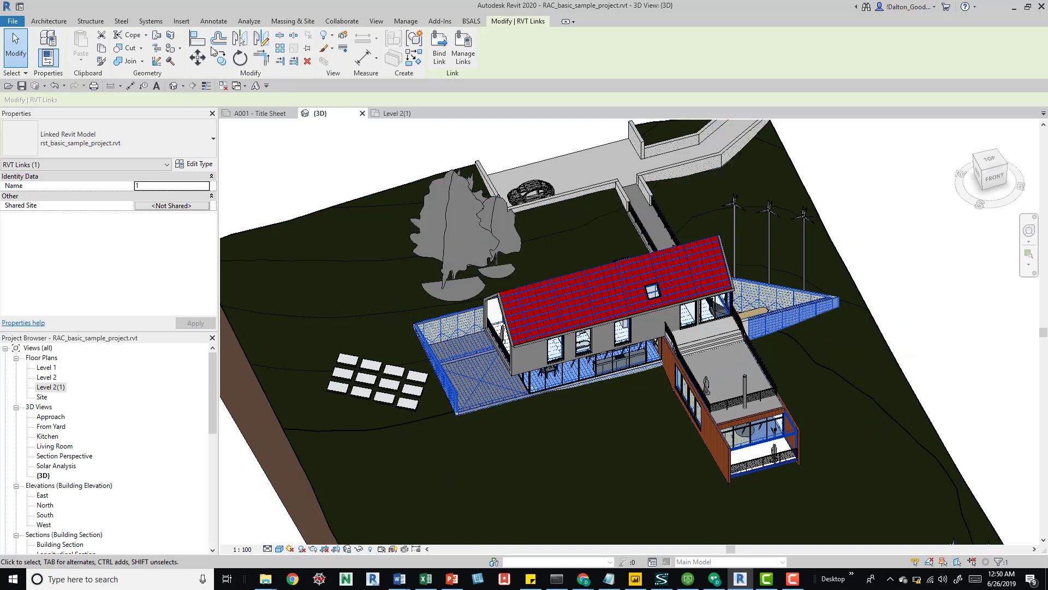
pyautogui.click(307, 48)
pyautogui.click(376, 20)
pyautogui.press('Escape')
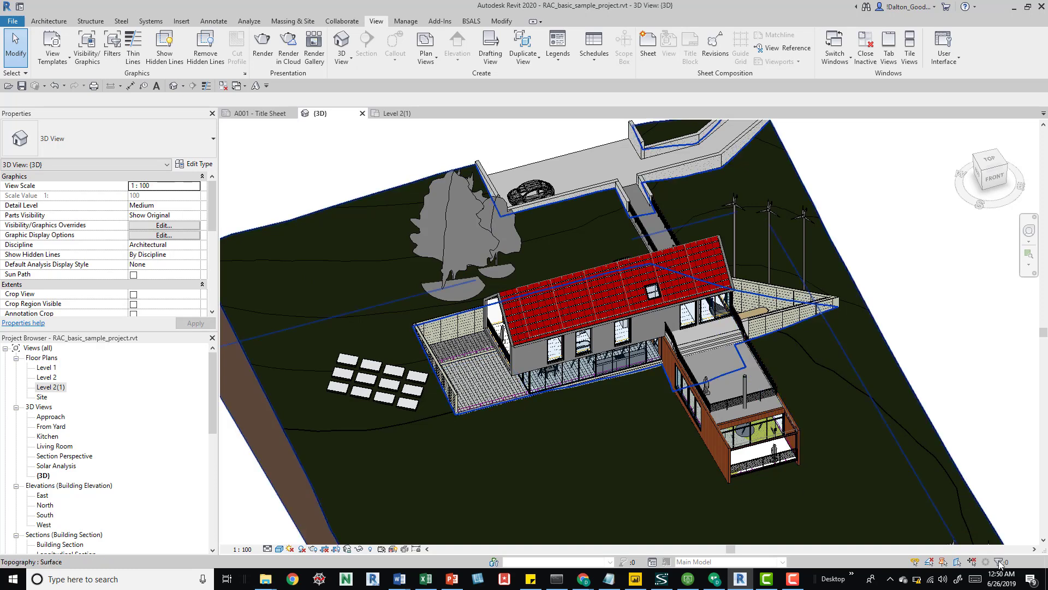
# Step: Select the house and terrain elements with a crossing window, excluding the linked model, and hide those elements in the 3D view
pyautogui.press('XF86MonBrightnessDown')
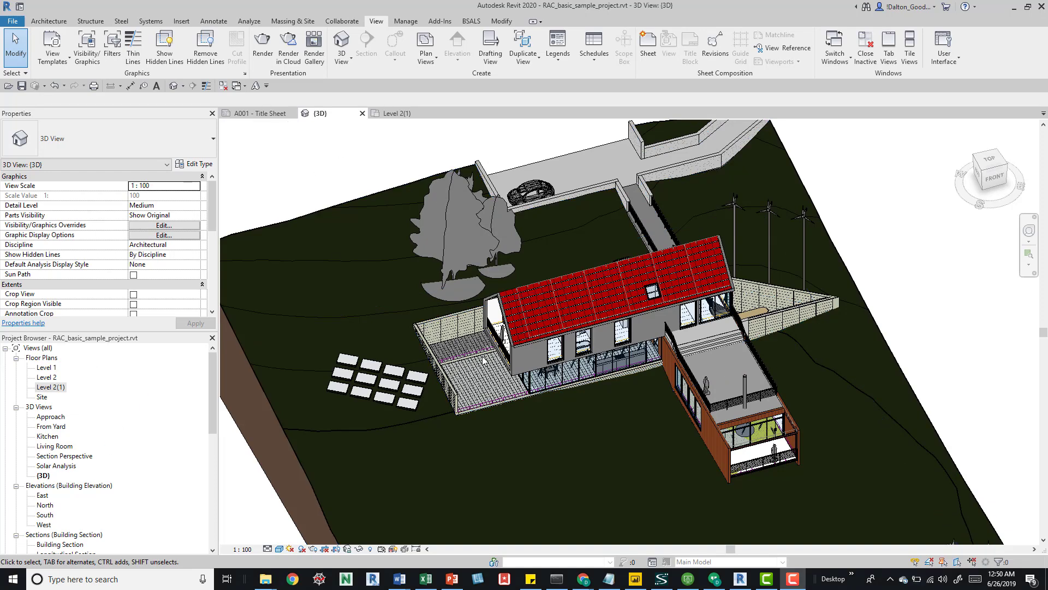
pyautogui.moveTo(889, 319); pyautogui.dragTo(856, 324, button='middle')
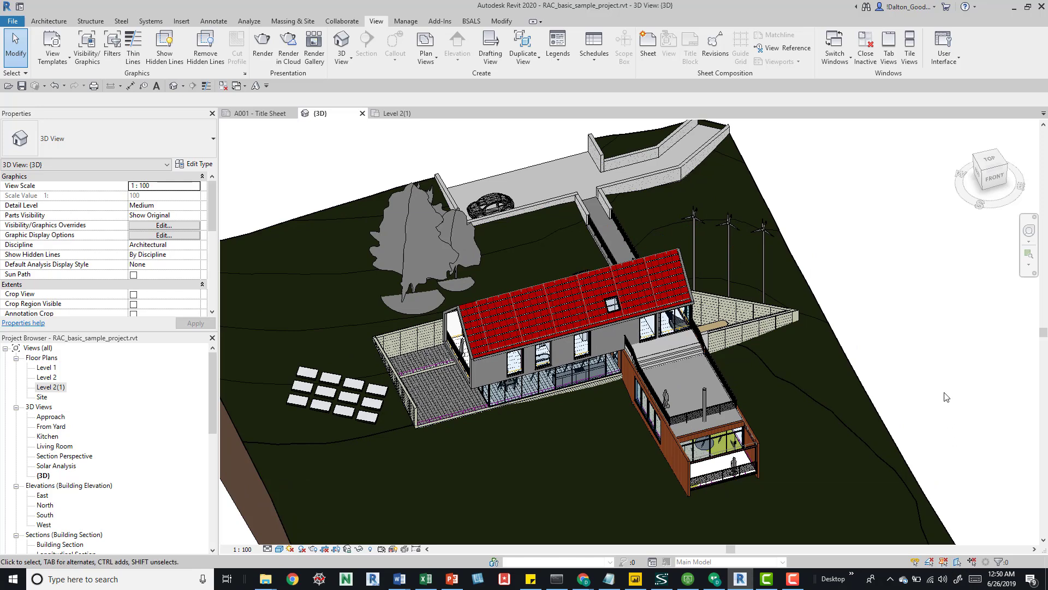
pyautogui.click(534, 382)
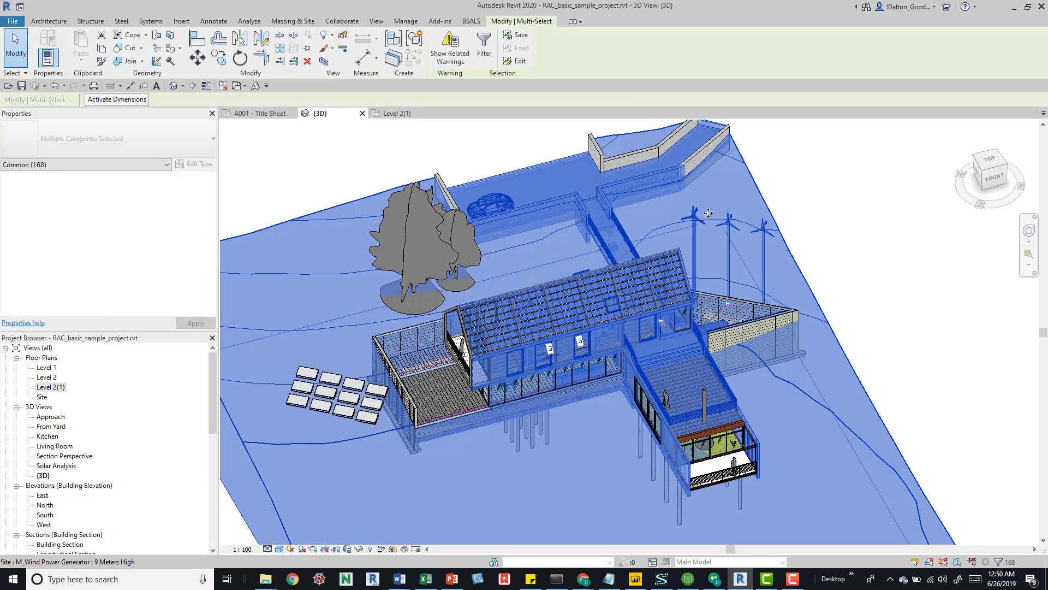
pyautogui.rightClick(633, 312)
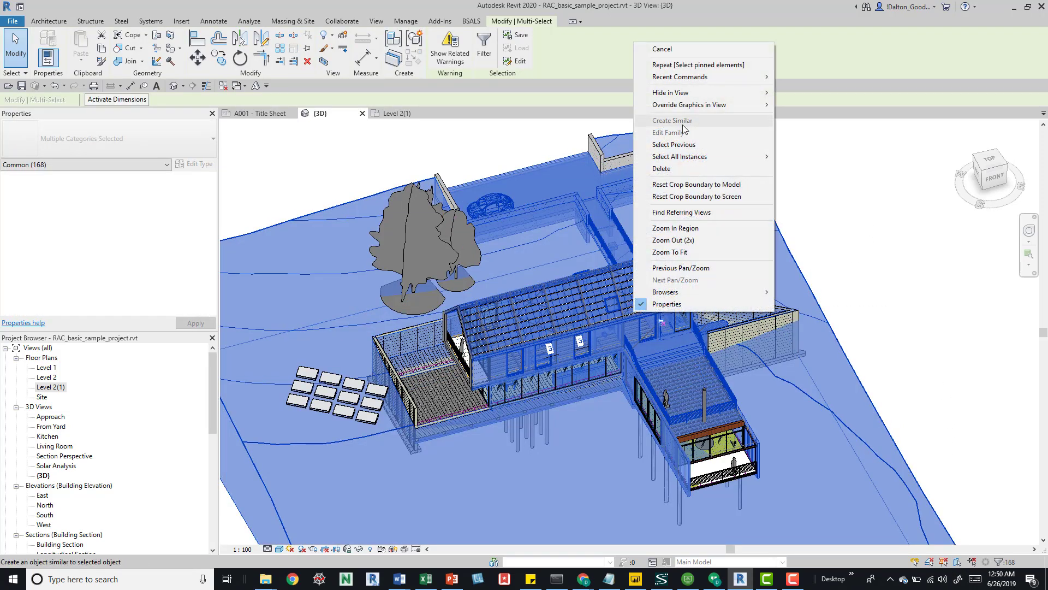
pyautogui.moveTo(700, 157)
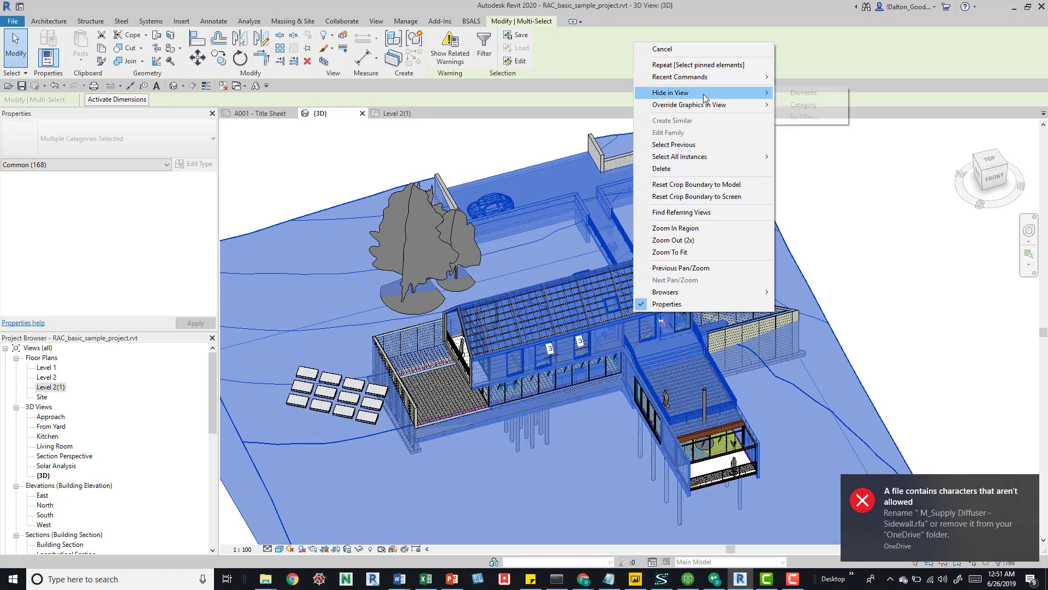
pyautogui.moveTo(710, 92)
pyautogui.click(801, 93)
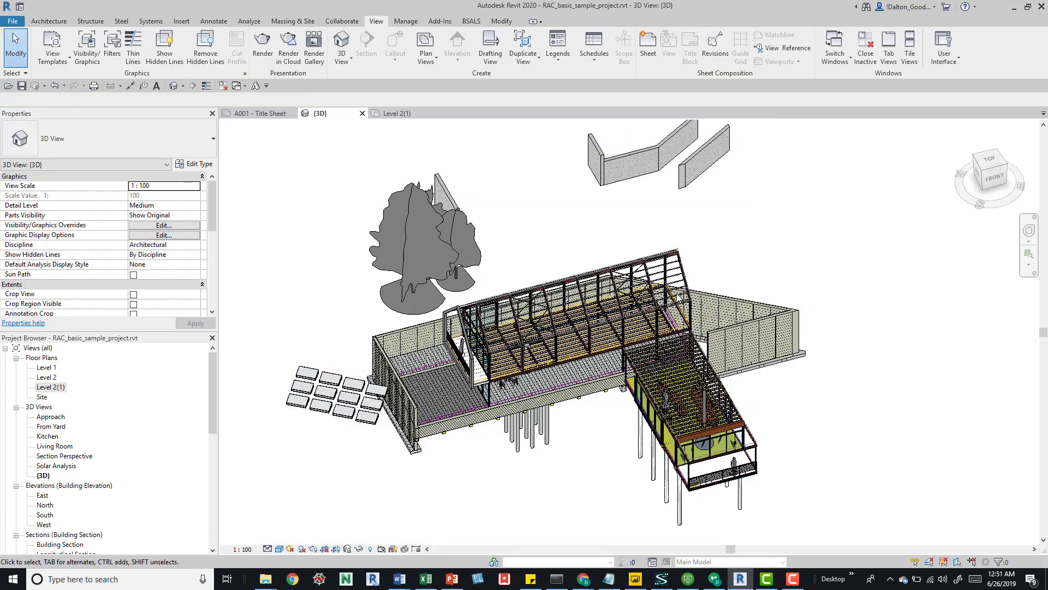
pyautogui.scroll(3, 682, 240)
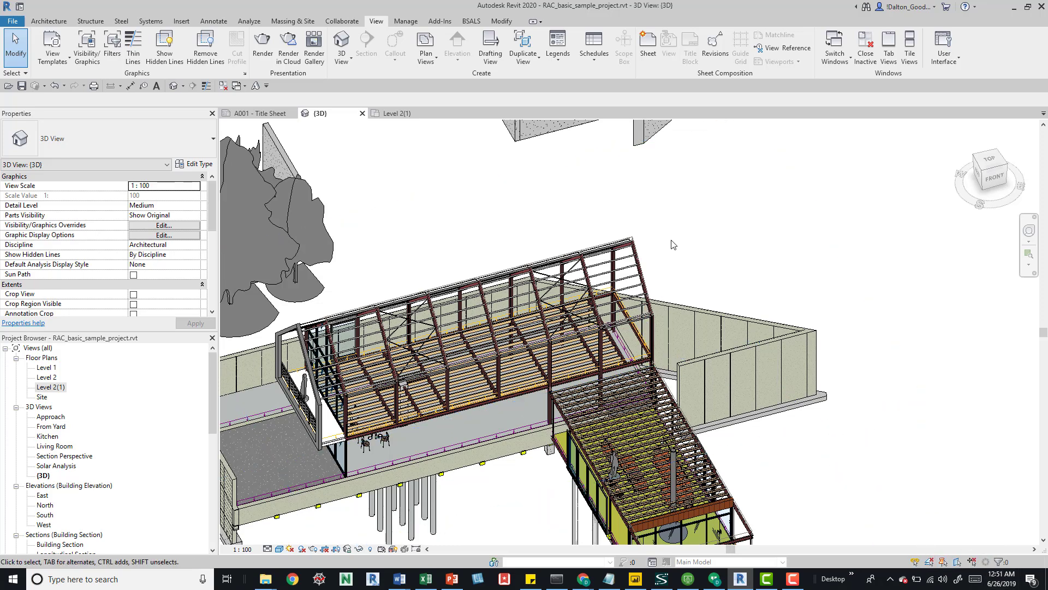
# Step: Select the CL_W1 wall at the outer end of the terrace and cycle to the overlapping linked model
pyautogui.click(660, 226)
pyautogui.click(788, 300)
pyautogui.keyDown('shift'); pyautogui.moveTo(788, 299); pyautogui.dragTo(498, 278, button='middle'); pyautogui.keyUp('shift')
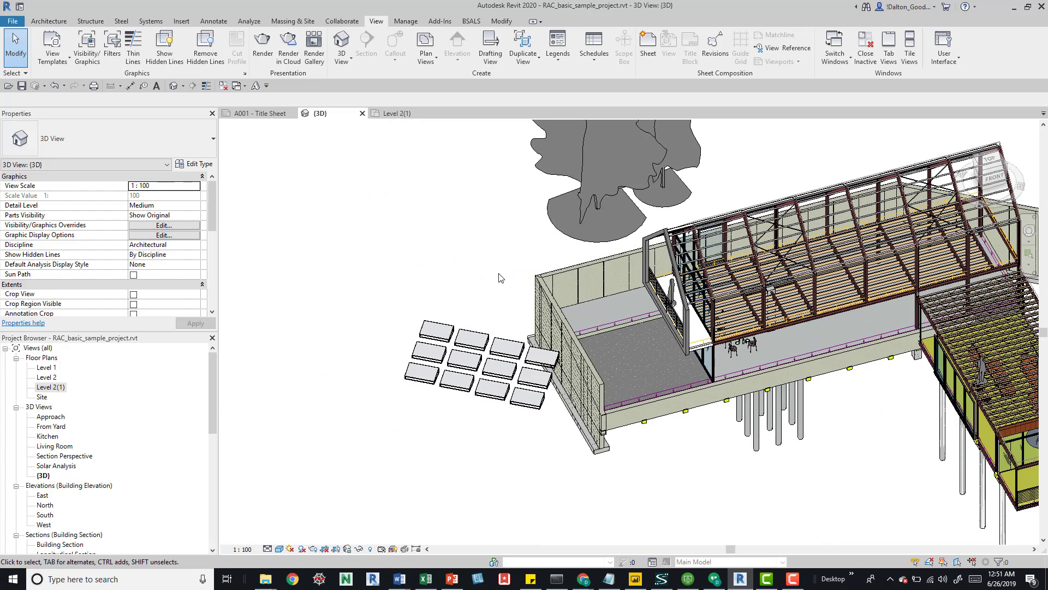
pyautogui.click(544, 266)
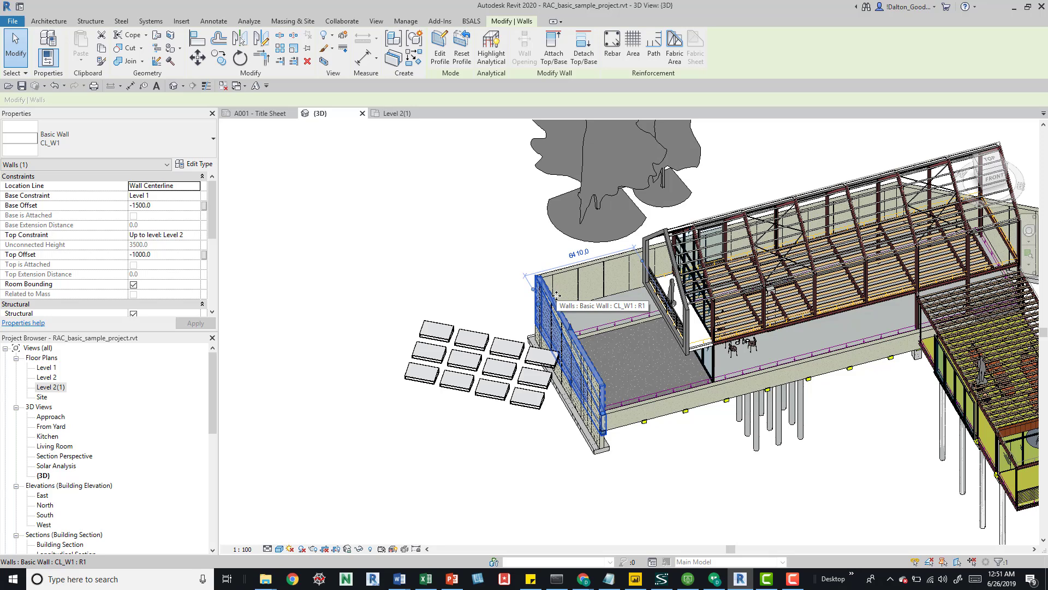
pyautogui.press('Tab')
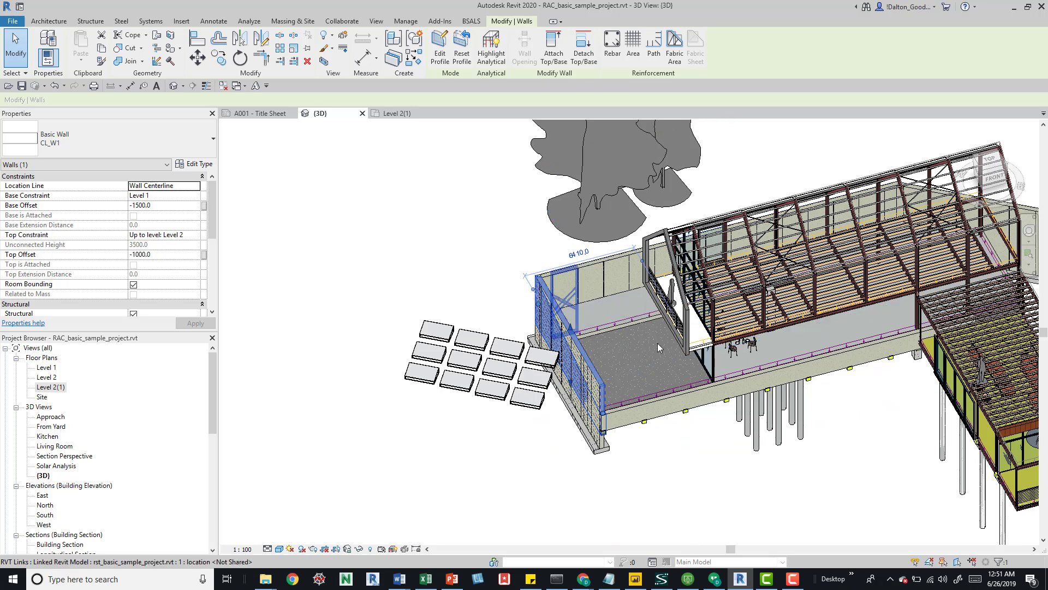
# Step: Pin the CL_W1 wall, toggle selection of pinned elements, and try to pick the wall with a selection window
pyautogui.click(944, 563)
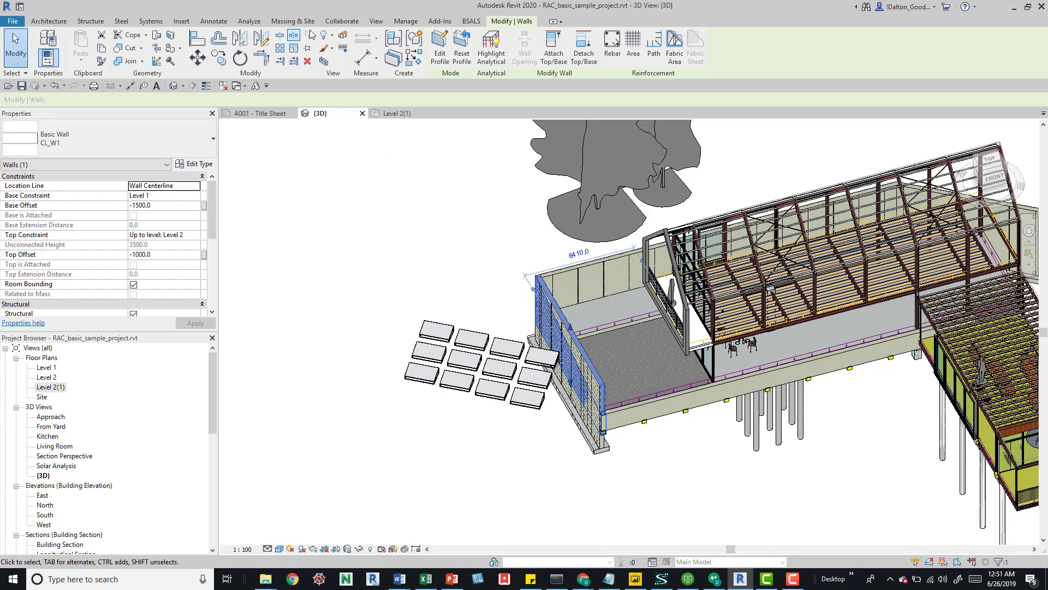
pyautogui.click(538, 292)
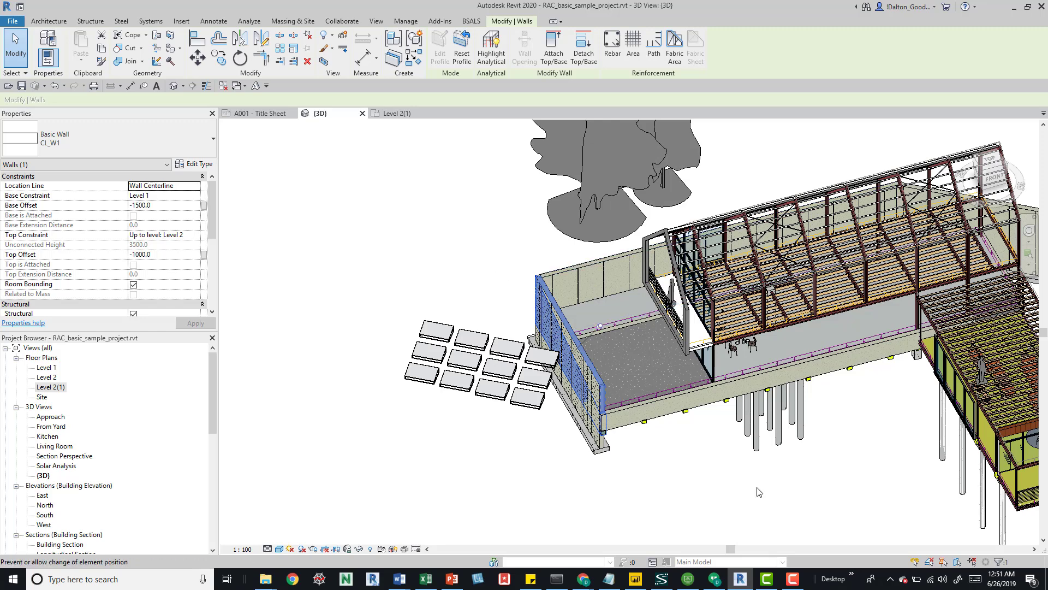
pyautogui.click(943, 562)
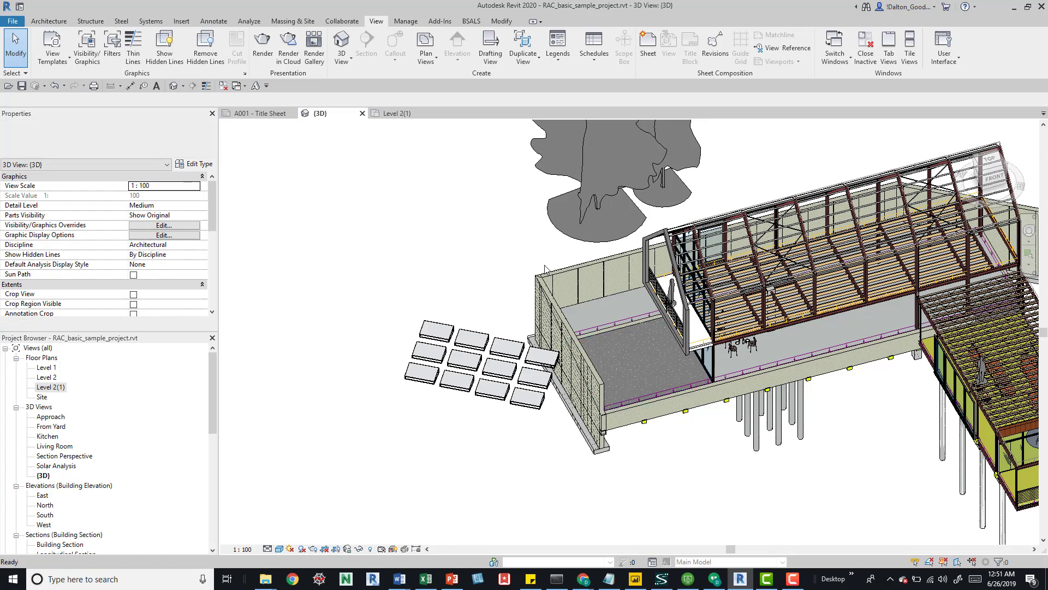
pyautogui.moveTo(548, 226); pyautogui.dragTo(522, 330)
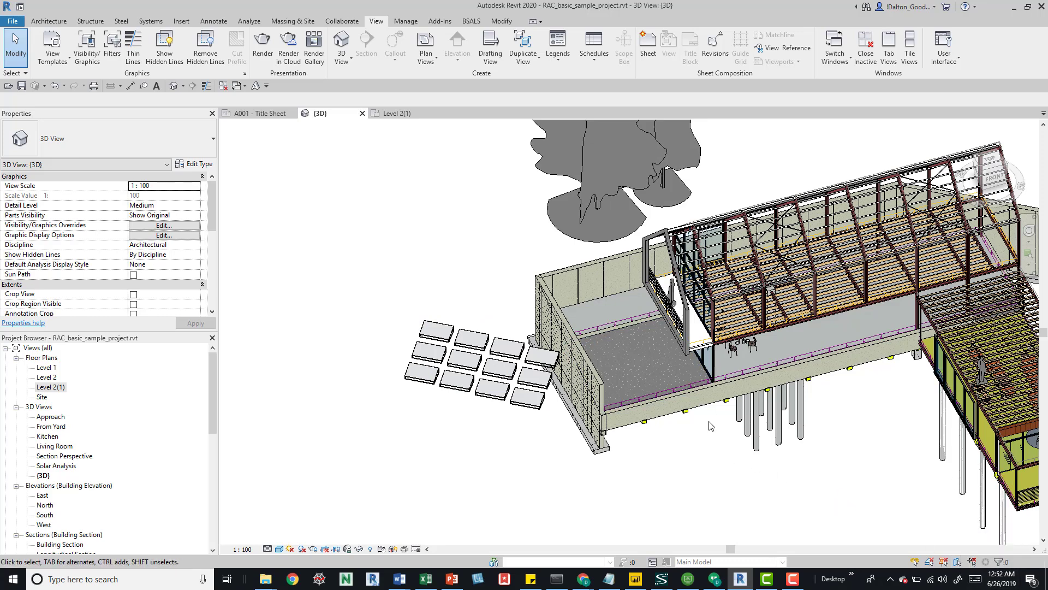
# Step: Bring back the hidden house and terrain elements in the 3D view and select the Warm Roof - Timber terrace roof by its face
pyautogui.scroll(-3, 552, 420)
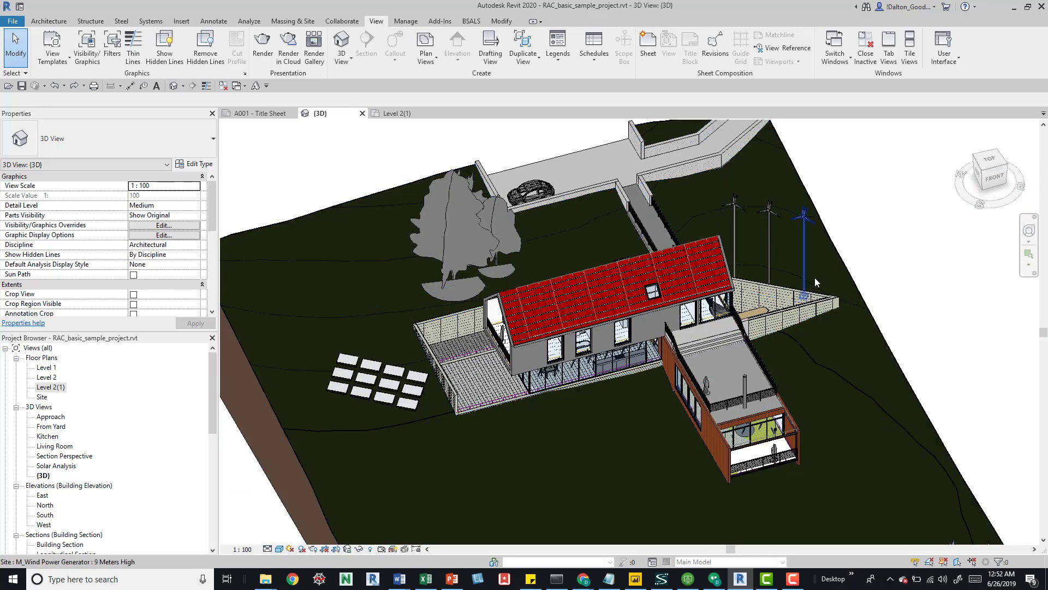
pyautogui.scroll(3, 759, 280)
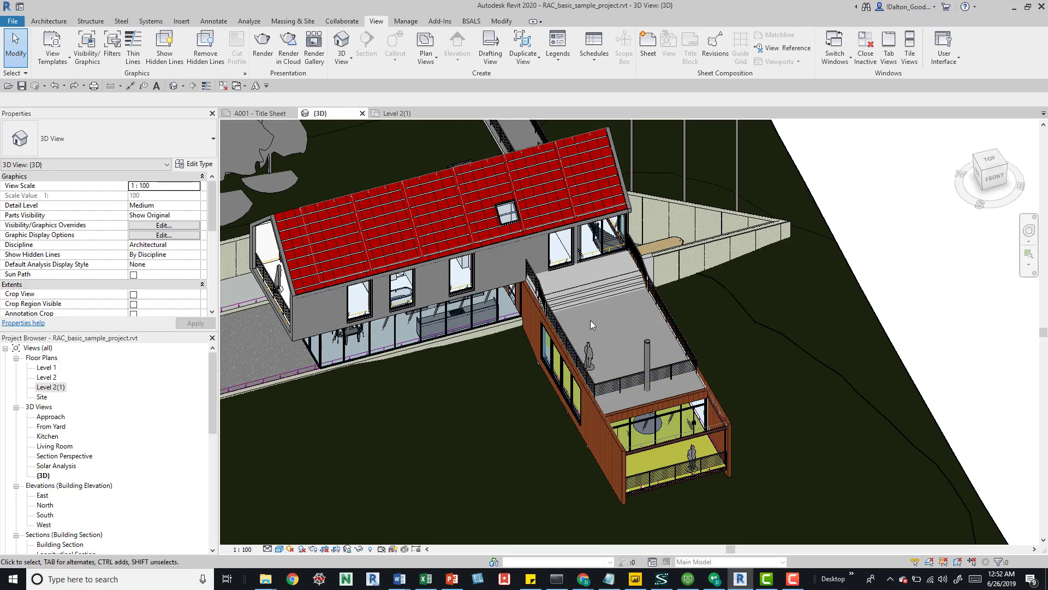
pyautogui.click(563, 343)
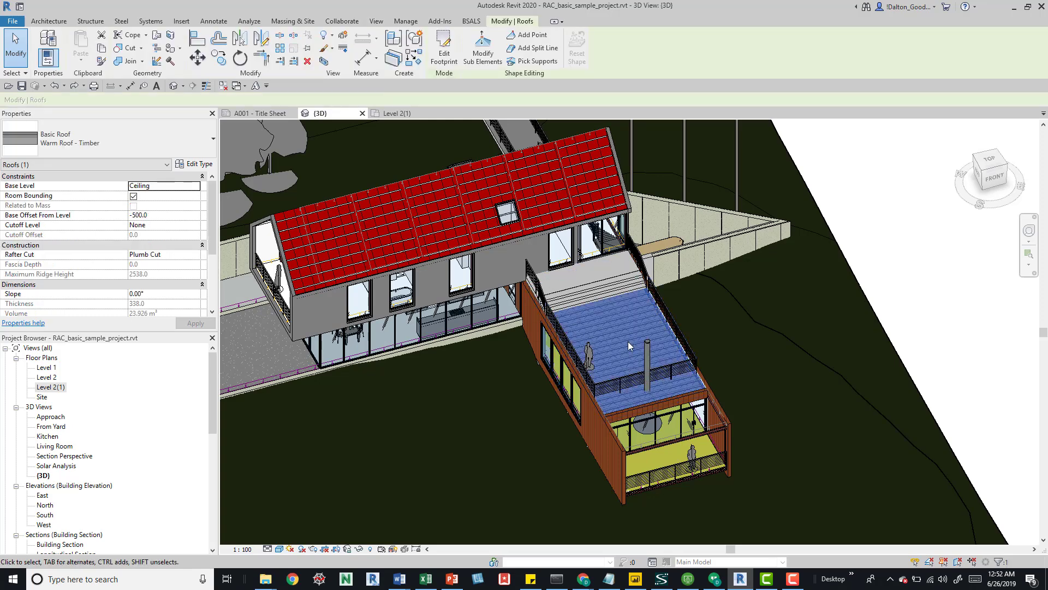
pyautogui.press('v')
pyautogui.press('g')
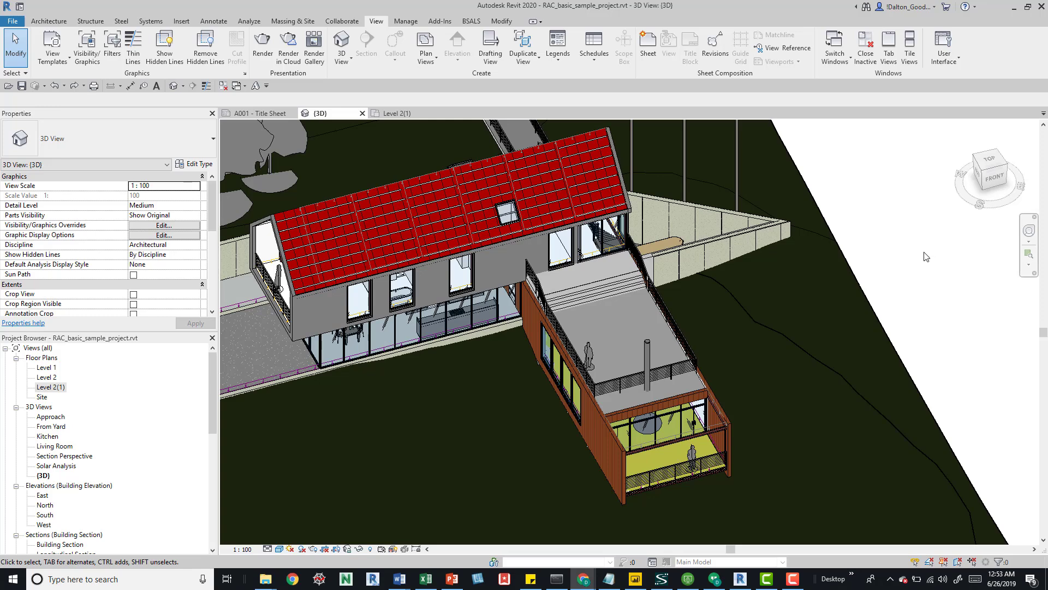
# Step: Select the person figure on the terrace roof and the upper-floor window showing the bathtub, clearing the selection after each
pyautogui.click(588, 352)
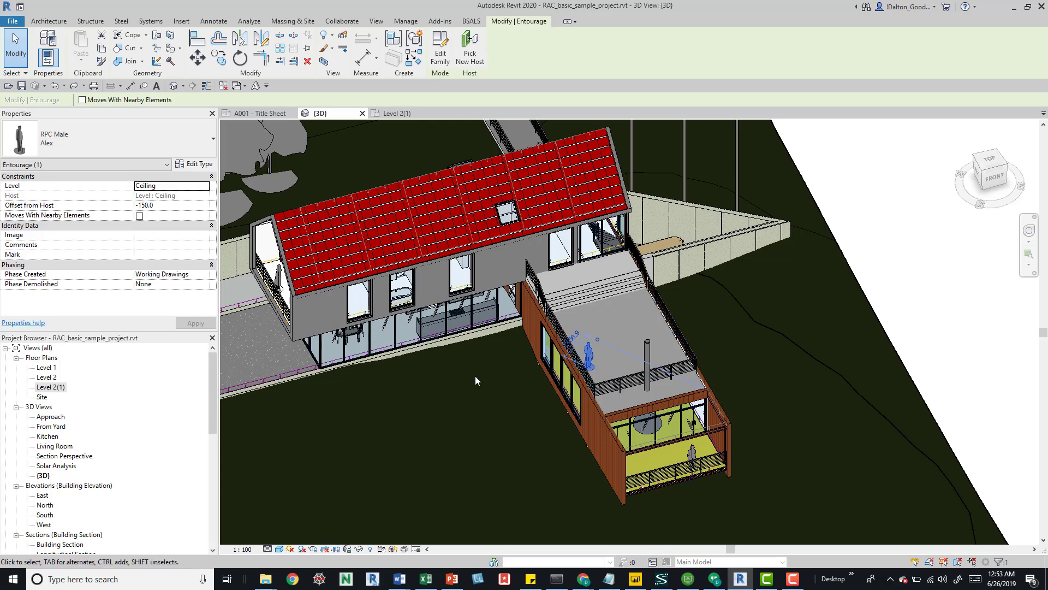
pyautogui.press('Escape')
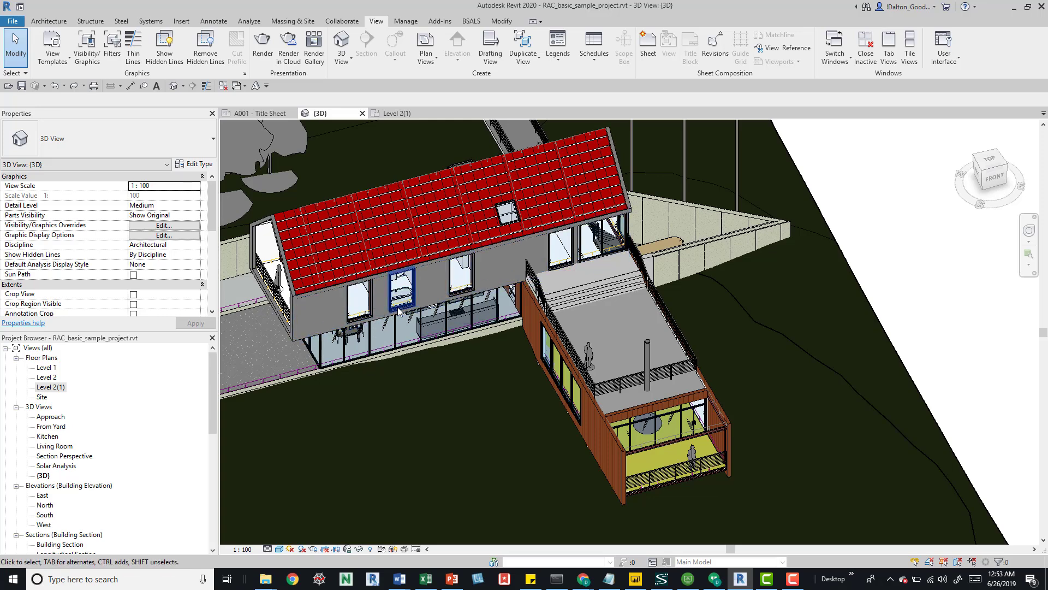
pyautogui.scroll(5, 431, 283)
pyautogui.moveTo(418, 296); pyautogui.dragTo(614, 301, button='middle')
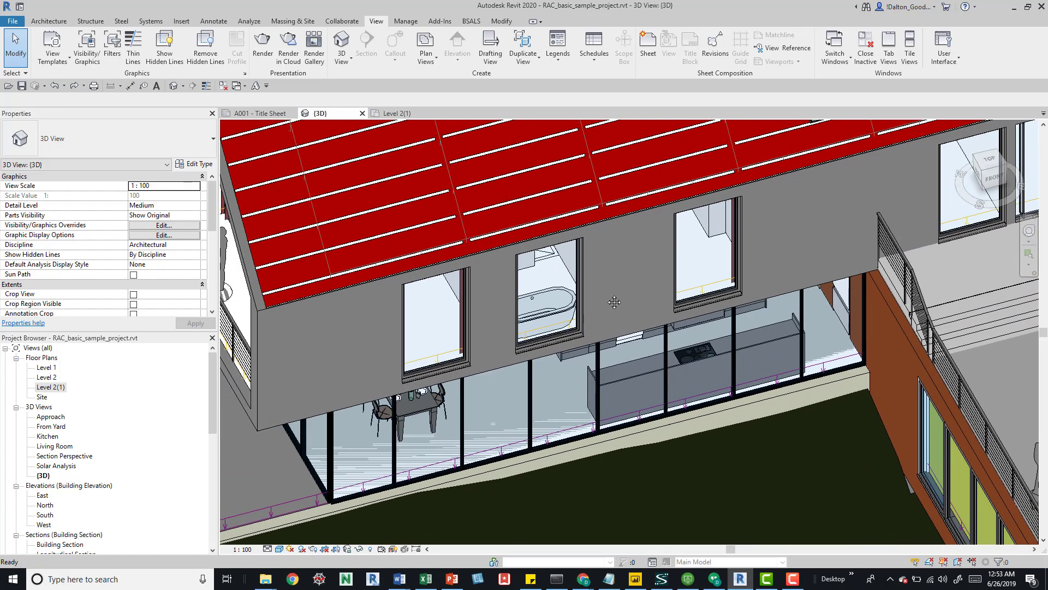
pyautogui.click(575, 290)
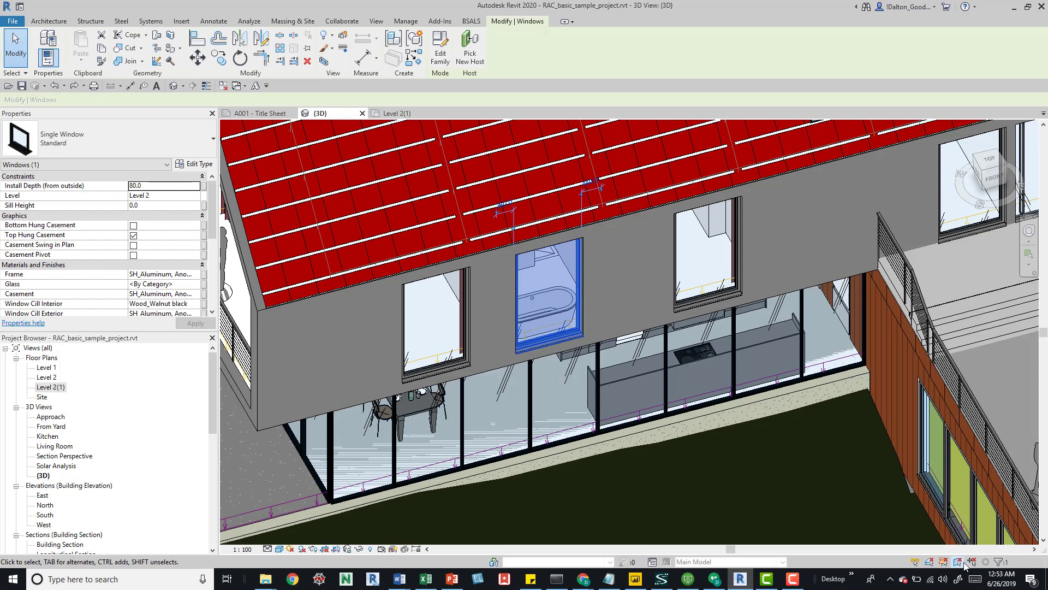
pyautogui.press('Escape')
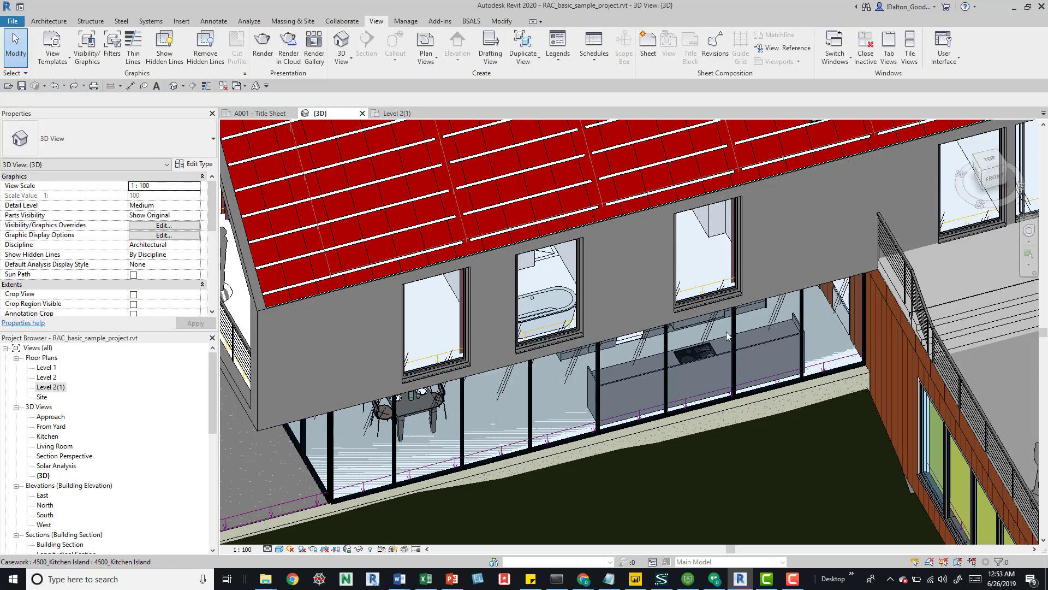
# Step: Cycle through the overlapping wall, railing, window and linked model elements at the far edge of the roof terrace
pyautogui.moveTo(1001, 385); pyautogui.dragTo(554, 345, button='middle')
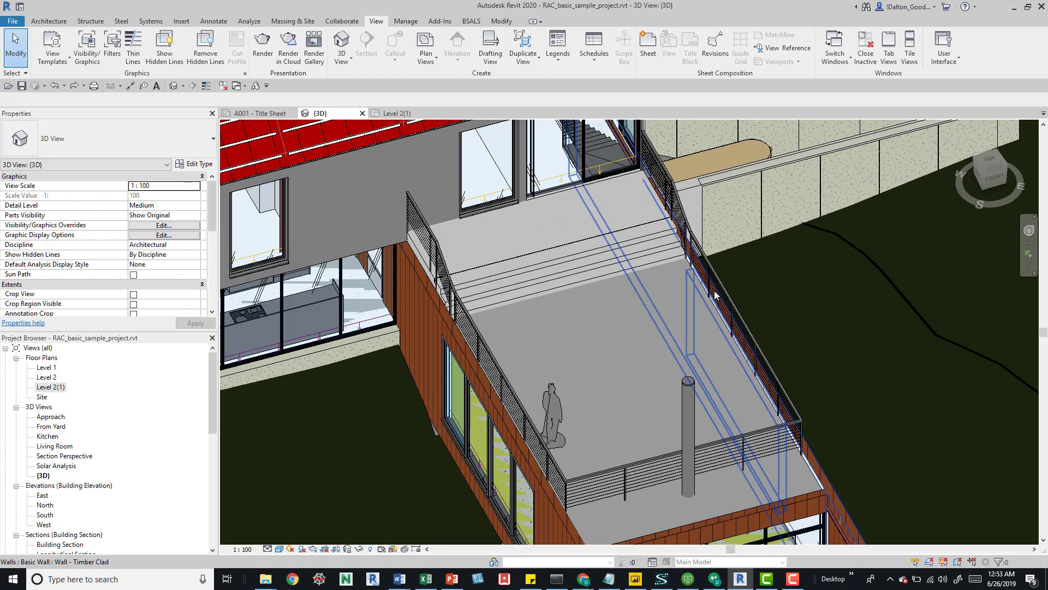
pyautogui.scroll(2, 717, 297)
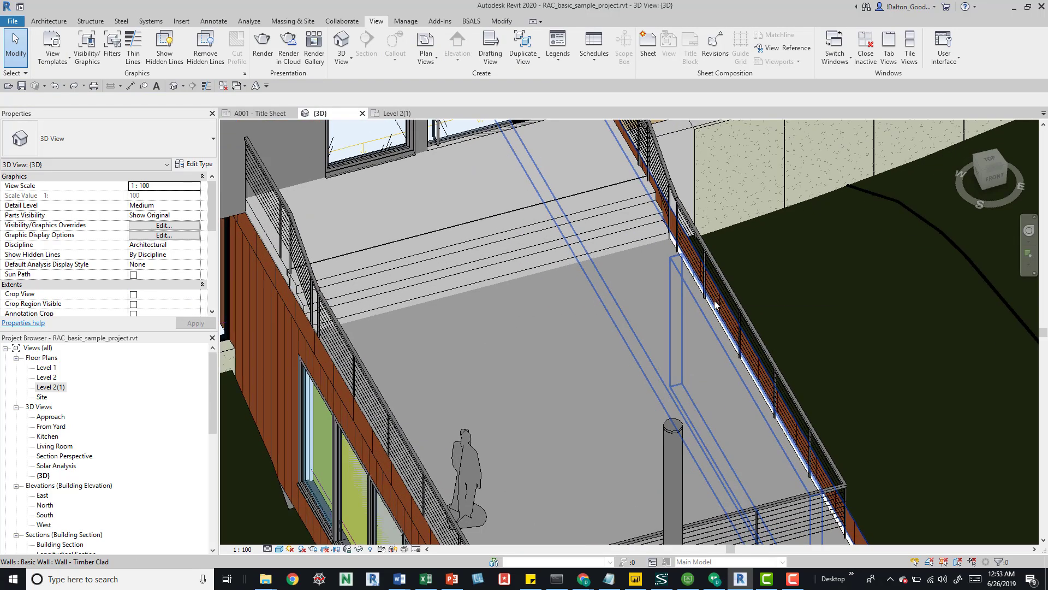
pyautogui.press('Tab')
pyautogui.press('Tab')
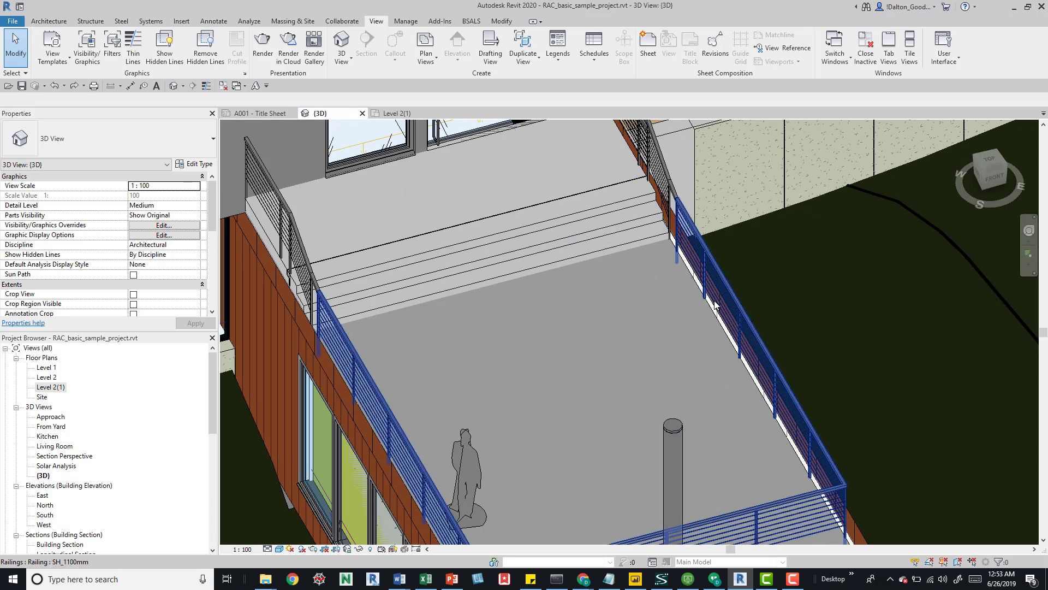
pyautogui.press('Tab')
pyautogui.press('Tab')
pyautogui.press('Tab')
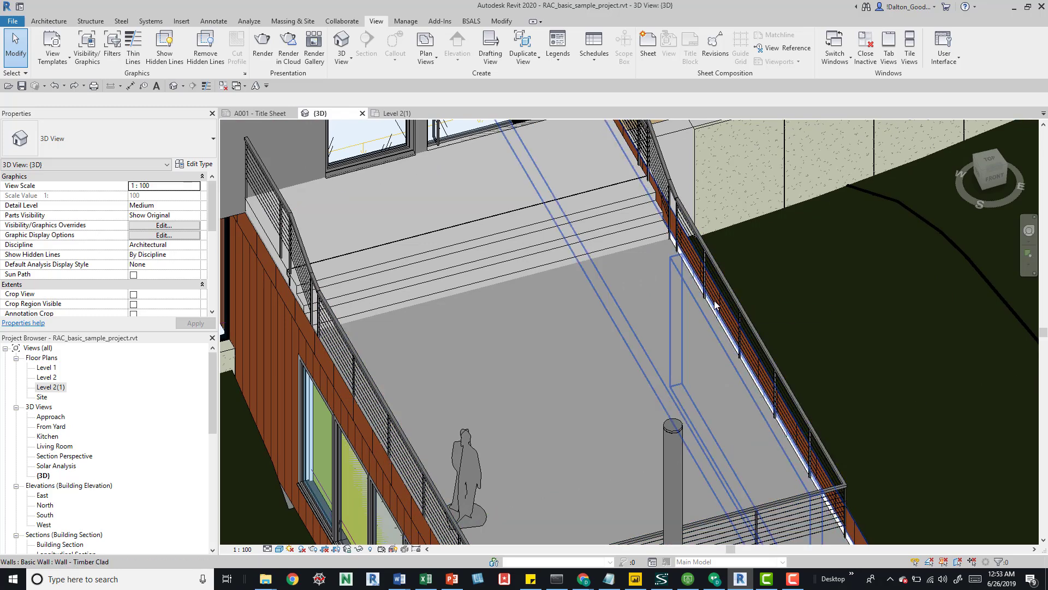
pyautogui.press('Tab')
pyautogui.press('Tab')
pyautogui.press('Tab')
pyautogui.press('Tab')
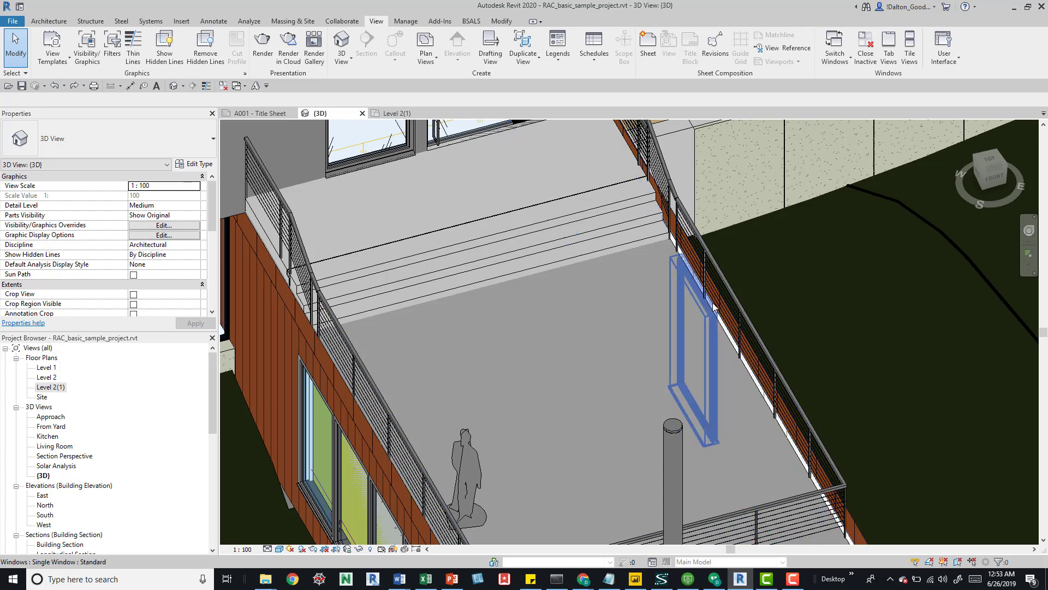
pyautogui.press('Tab')
pyautogui.press('Tab')
pyautogui.press('Tab')
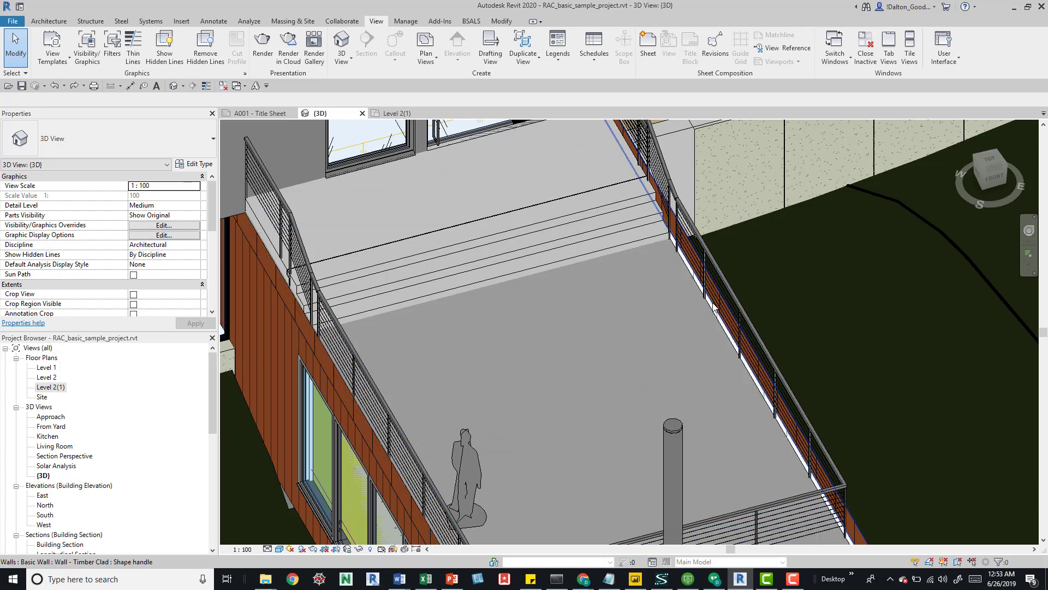
pyautogui.press('Tab')
pyautogui.press('Tab')
pyautogui.press('Tab')
pyautogui.press('Tab')
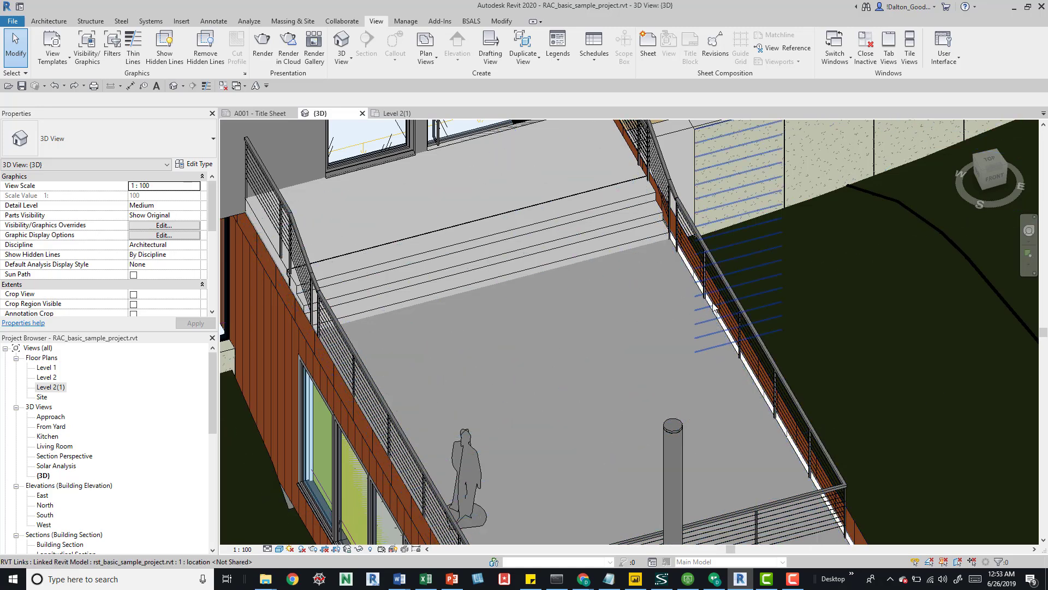
pyautogui.press('Tab')
pyautogui.press('Tab')
pyautogui.press('Tab')
pyautogui.press('Tab')
pyautogui.press('Tab')
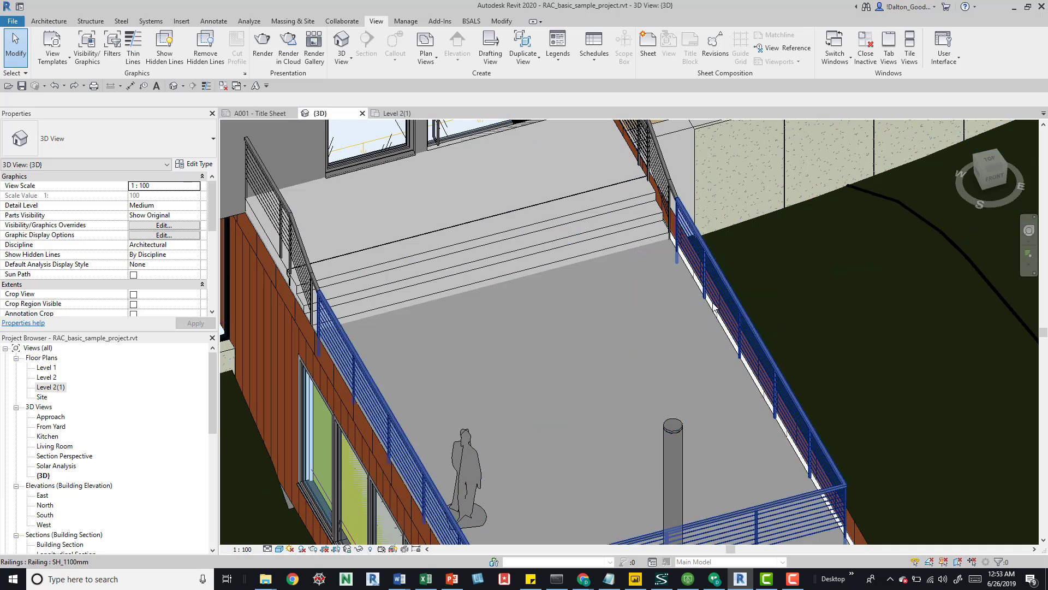
# Step: Select the Warm Roof - Timber terrace roof from its surface and from its edge, clearing the selection after each pick
pyautogui.click(621, 298)
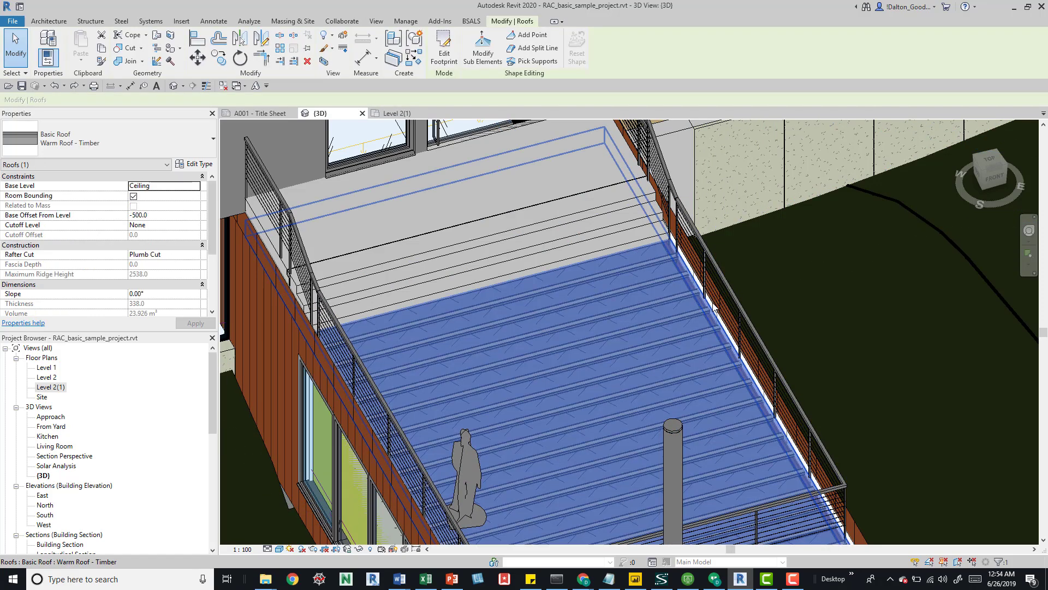
pyautogui.press('Escape')
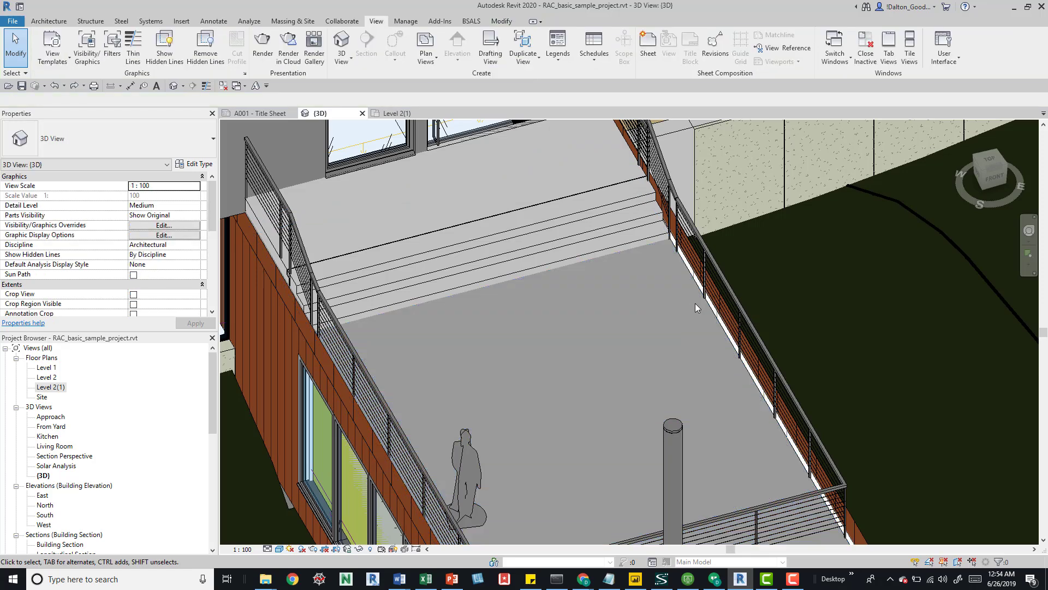
pyautogui.click(705, 309)
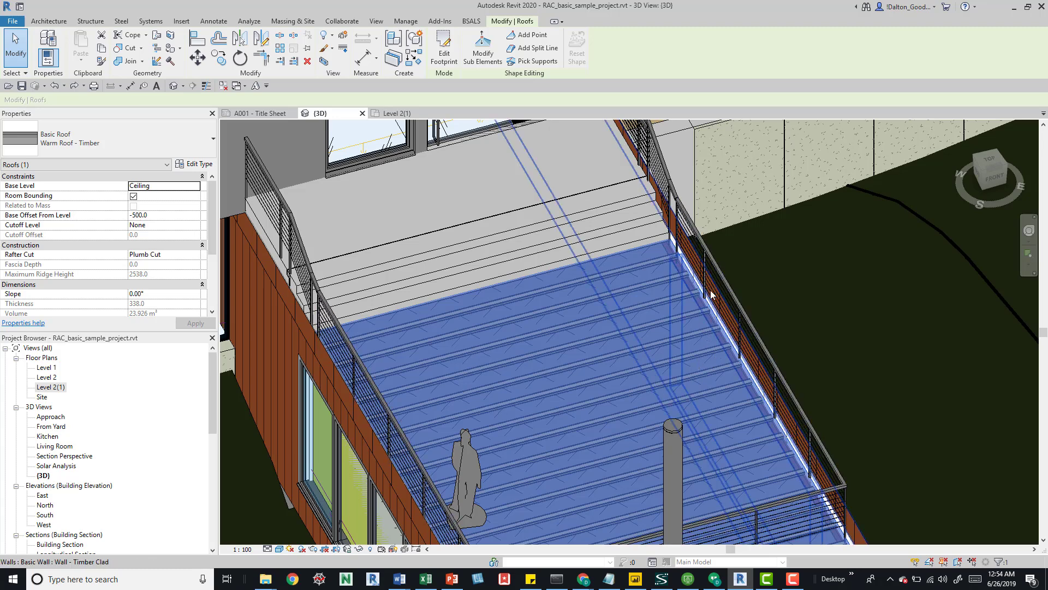
pyautogui.press('Escape')
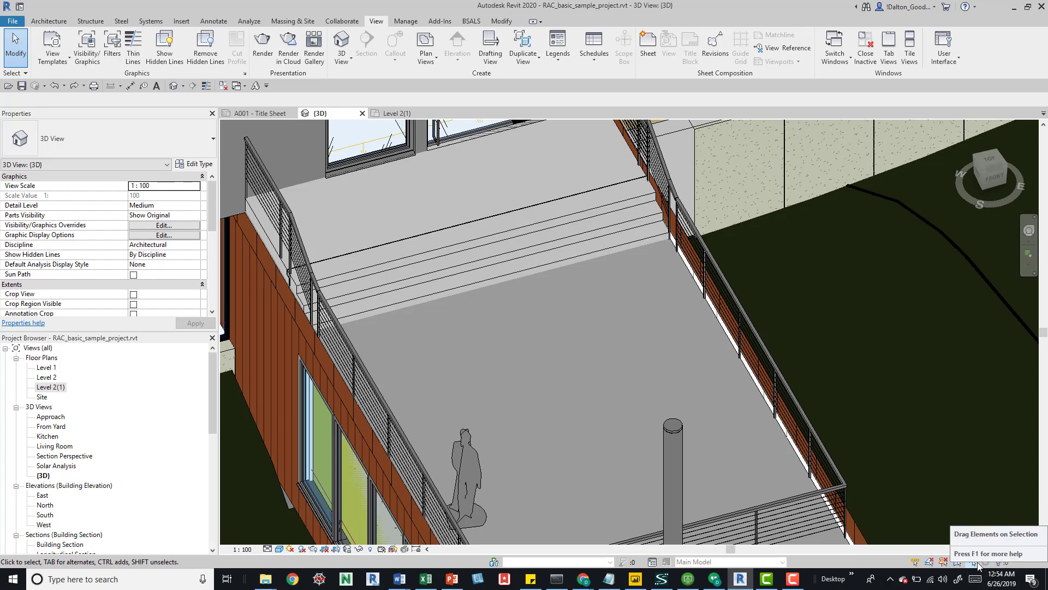
# Step: Select the linked model around the roof terrace, clear the selection, and toggle selection of elements by face
pyautogui.scroll(-5, 815, 384)
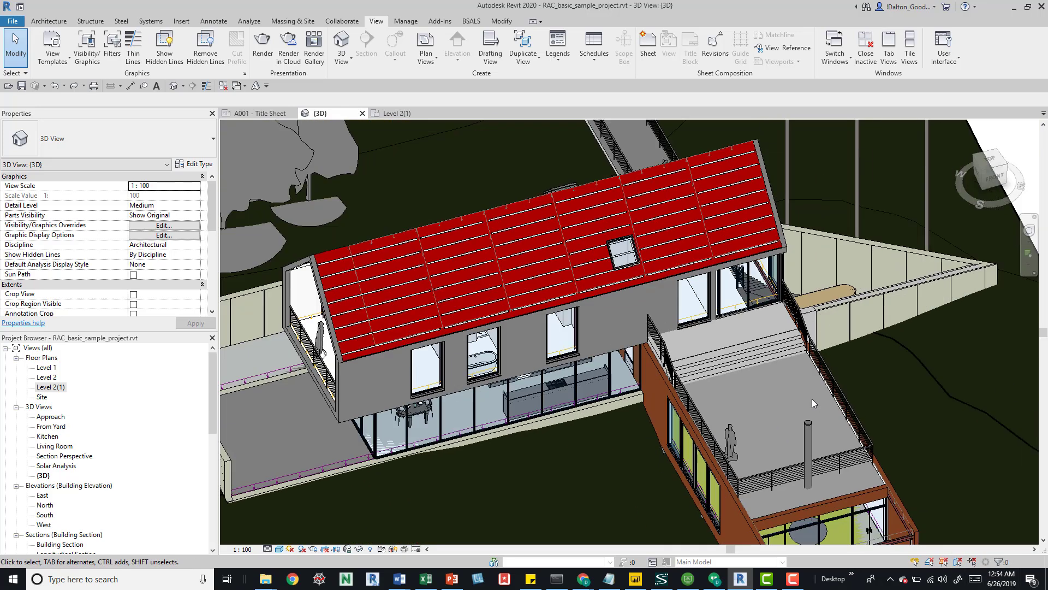
pyautogui.scroll(-3, 783, 392)
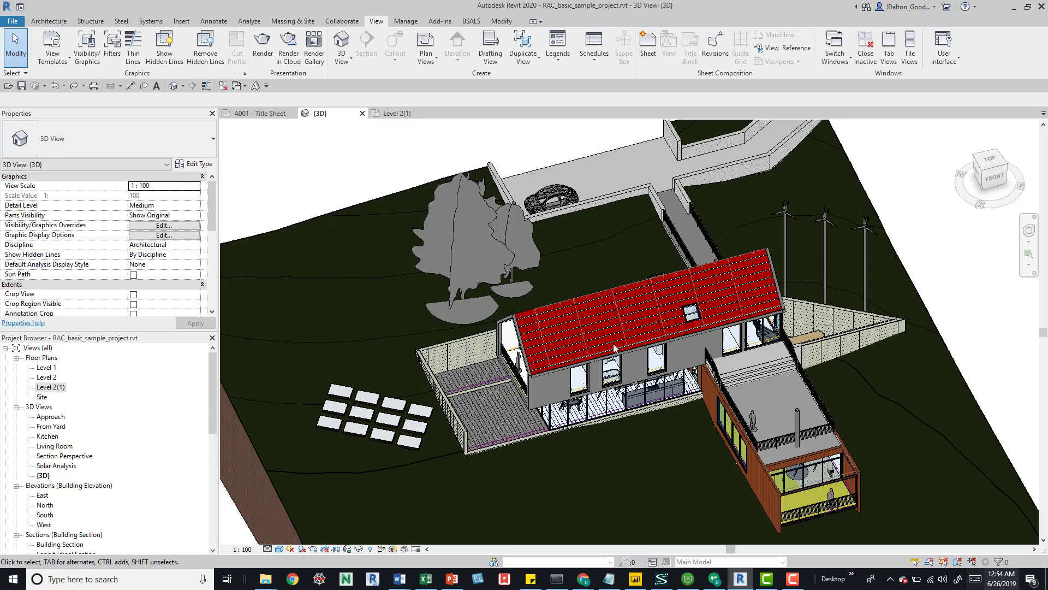
pyautogui.moveTo(813, 444); pyautogui.dragTo(689, 439, button='middle')
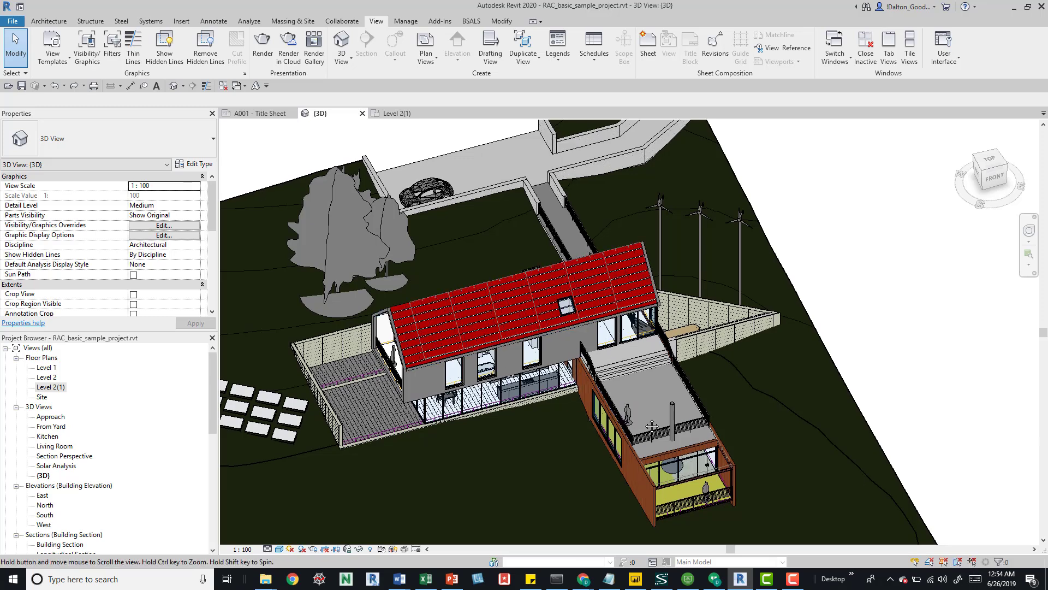
pyautogui.scroll(3, 653, 426)
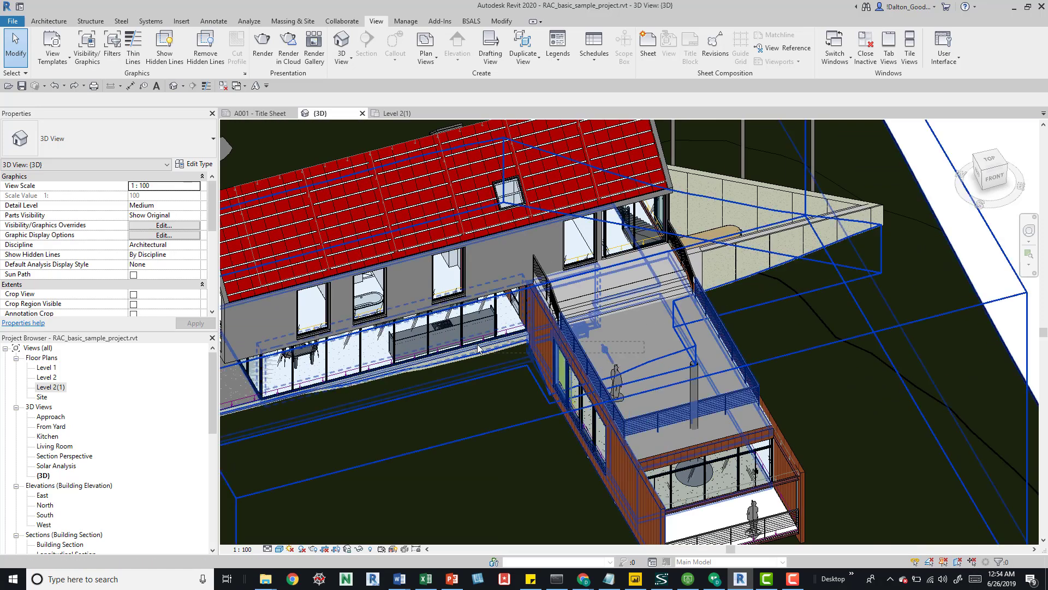
pyautogui.click(643, 343)
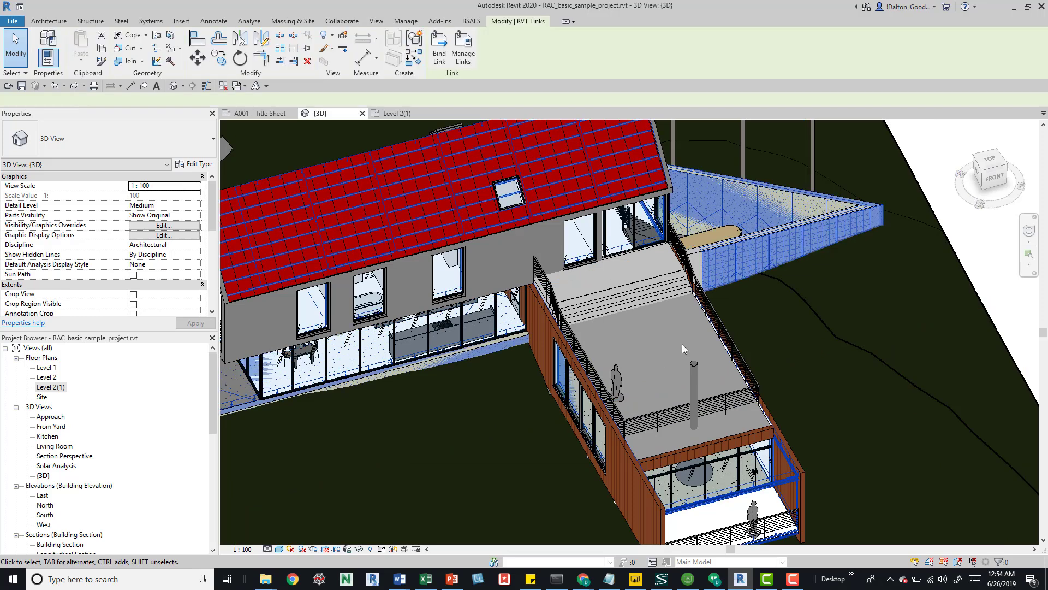
pyautogui.click(956, 565)
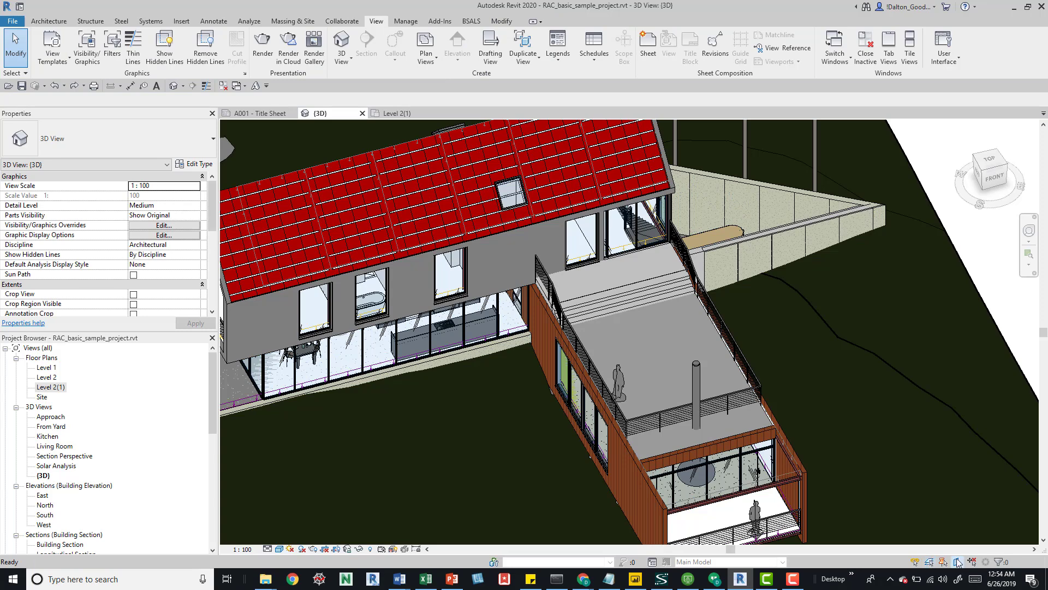
pyautogui.scroll(-2, 729, 327)
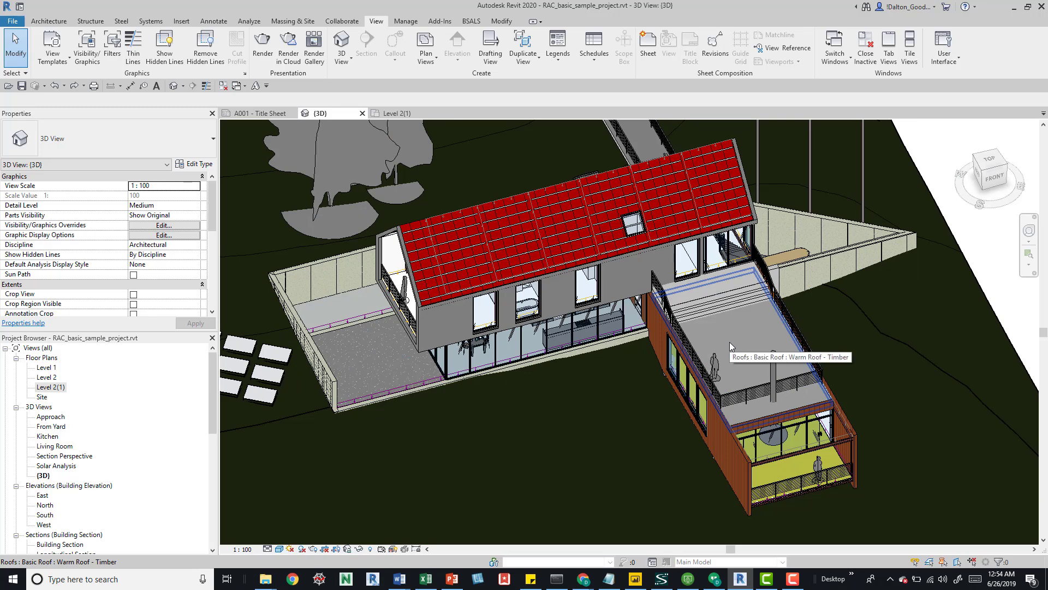
# Step: Select the Warm Roof - Timber terrace roof by its face, try box selections starting on its surface, and clear the selection
pyautogui.click(729, 342)
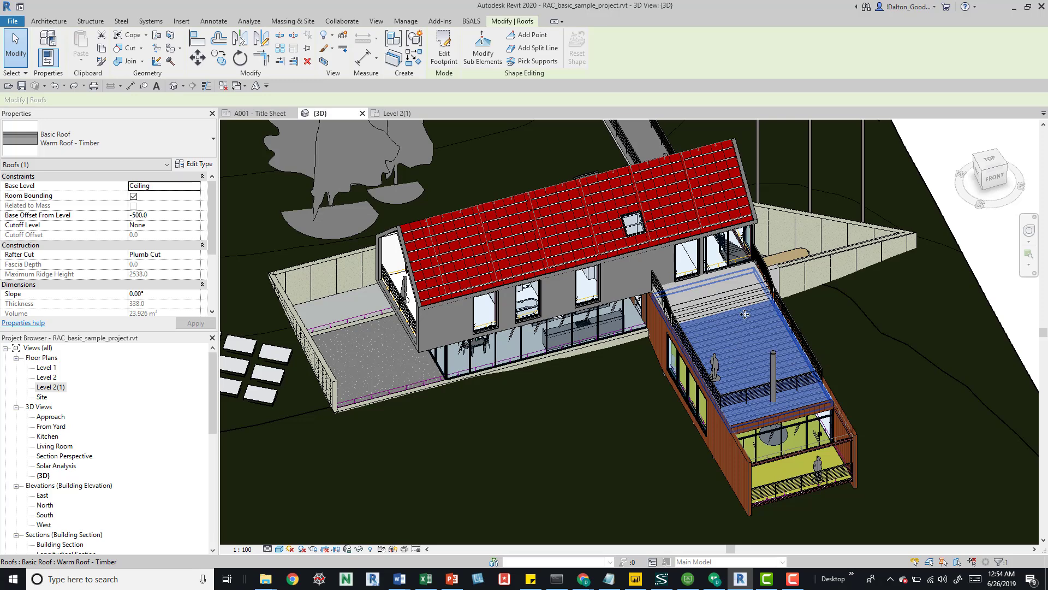
pyautogui.press('Escape')
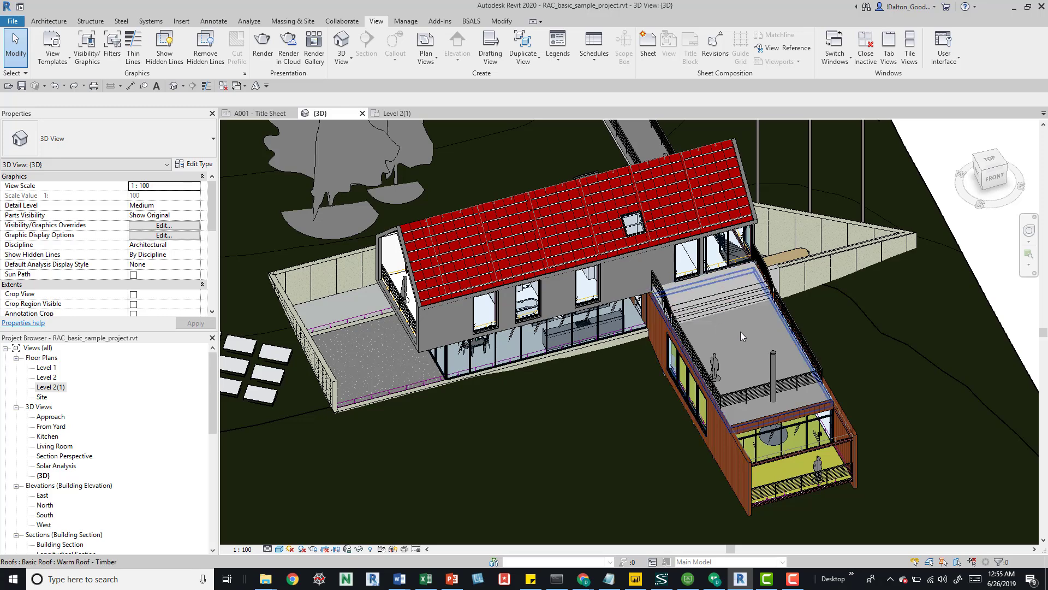
pyautogui.moveTo(741, 331)
pyautogui.mouseDown()
pyautogui.moveTo(600, 382)
pyautogui.moveTo(635, 416)
pyautogui.moveTo(644, 399)
pyautogui.moveTo(630, 404)
pyautogui.moveTo(883, 213)
pyautogui.moveTo(763, 272)
pyautogui.mouseUp()
pyautogui.moveTo(726, 346); pyautogui.dragTo(746, 373)
pyautogui.press('Escape')
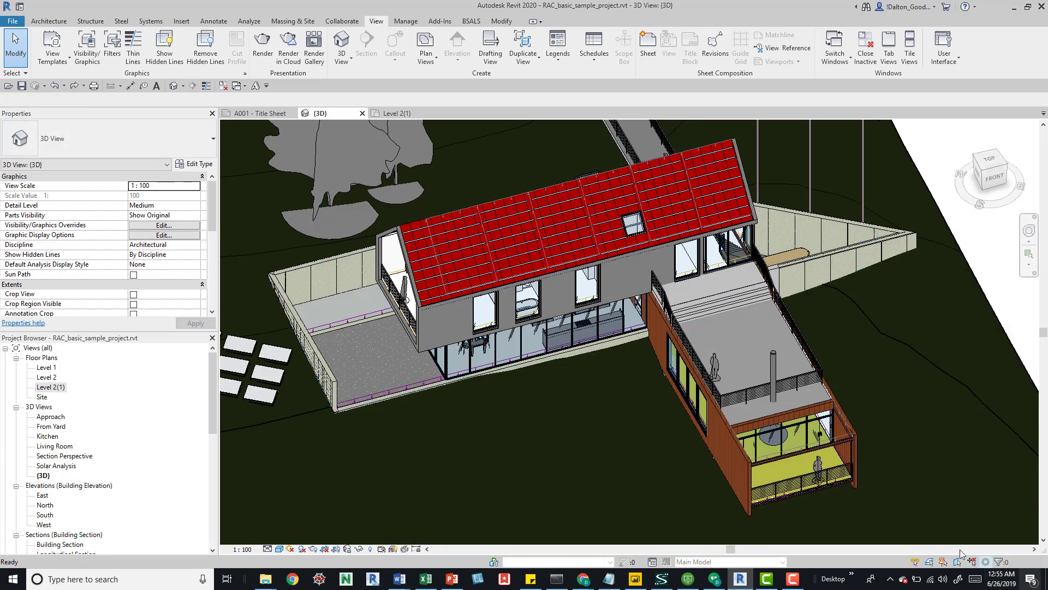
# Step: Try to move the terrace roof onto the lawn beside the timber-clad wing, and cancel the change
pyautogui.click(735, 343)
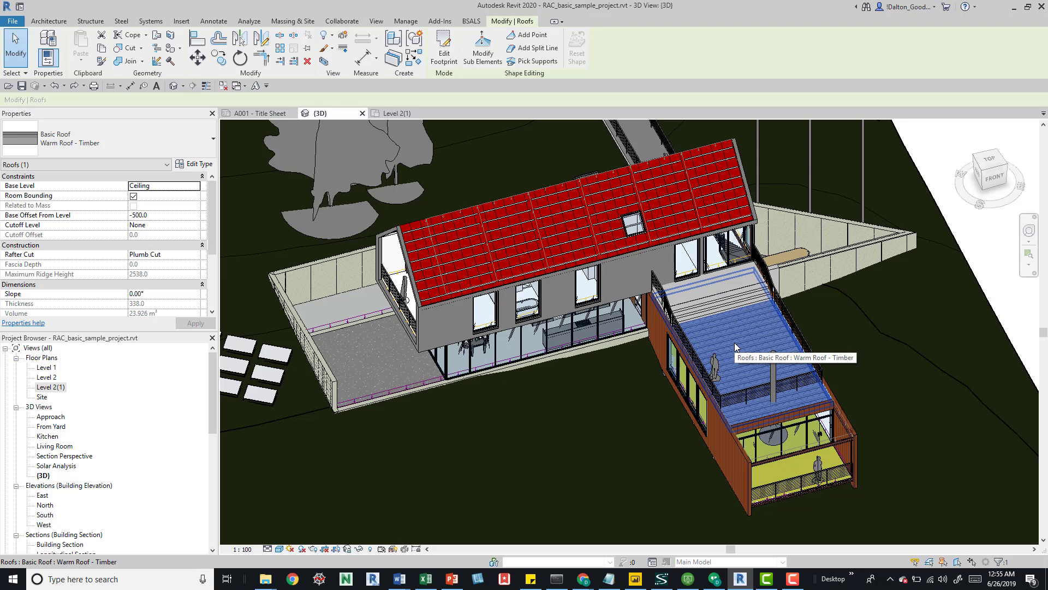
pyautogui.moveTo(735, 342); pyautogui.dragTo(615, 433)
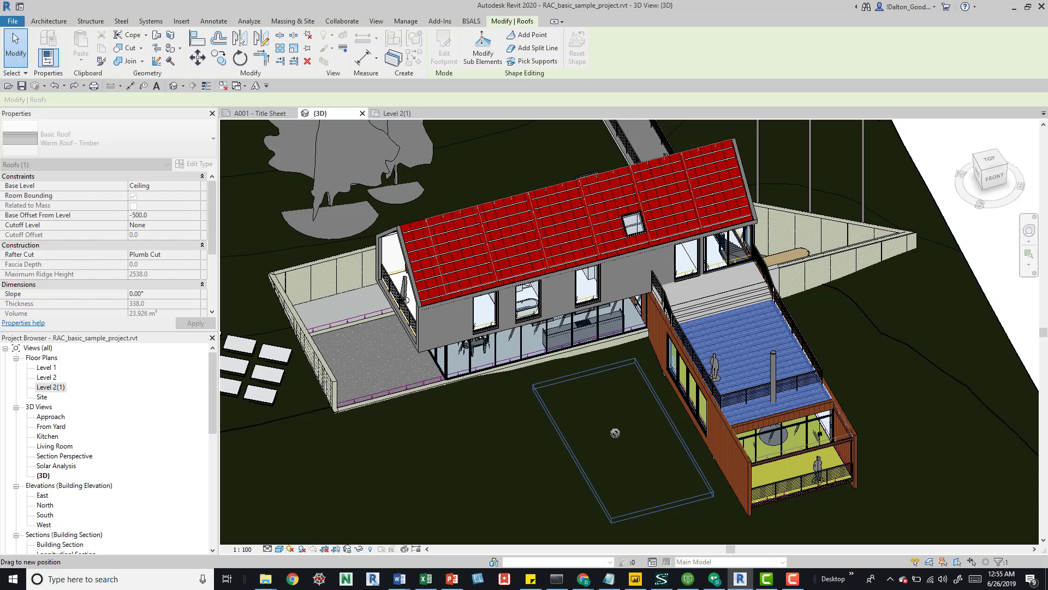
pyautogui.moveTo(615, 433); pyautogui.dragTo(544, 432)
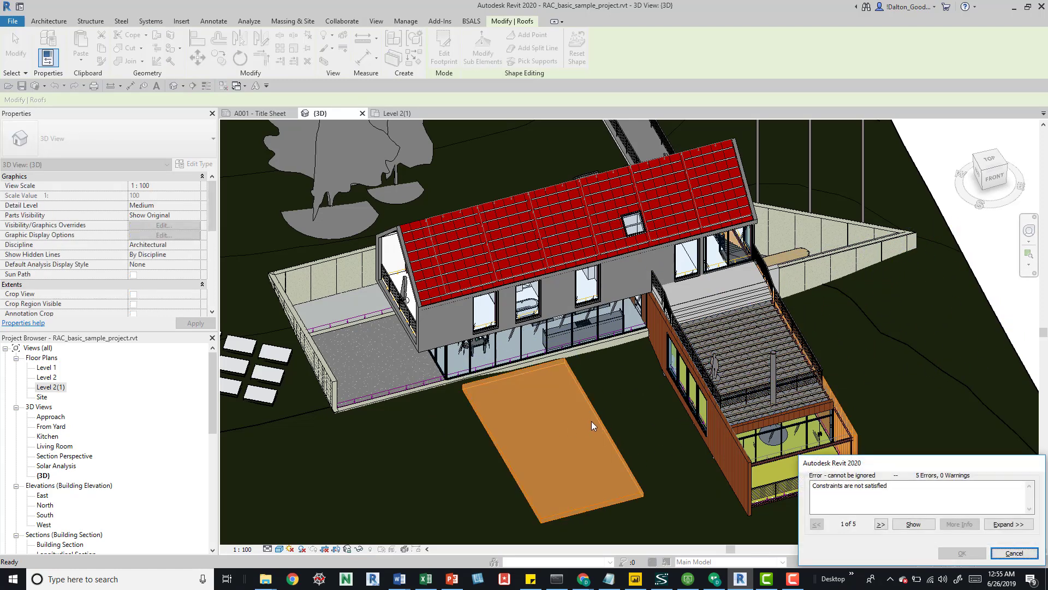
pyautogui.click(1014, 553)
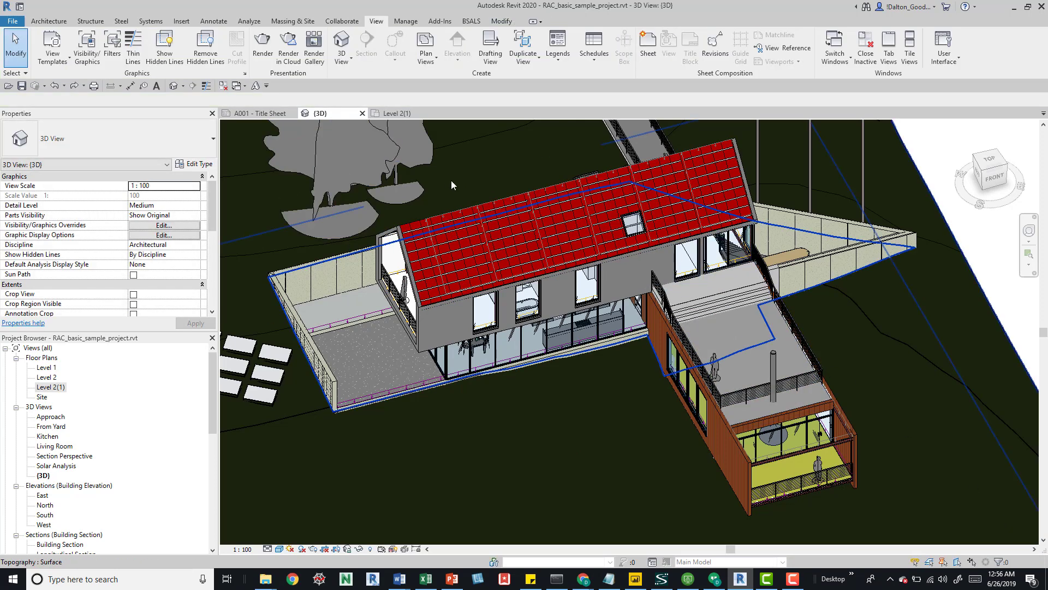
# Step: Select the red sloped main roof and clear the selection
pyautogui.moveTo(443, 173); pyautogui.dragTo(497, 275, button='middle')
pyautogui.click(575, 333)
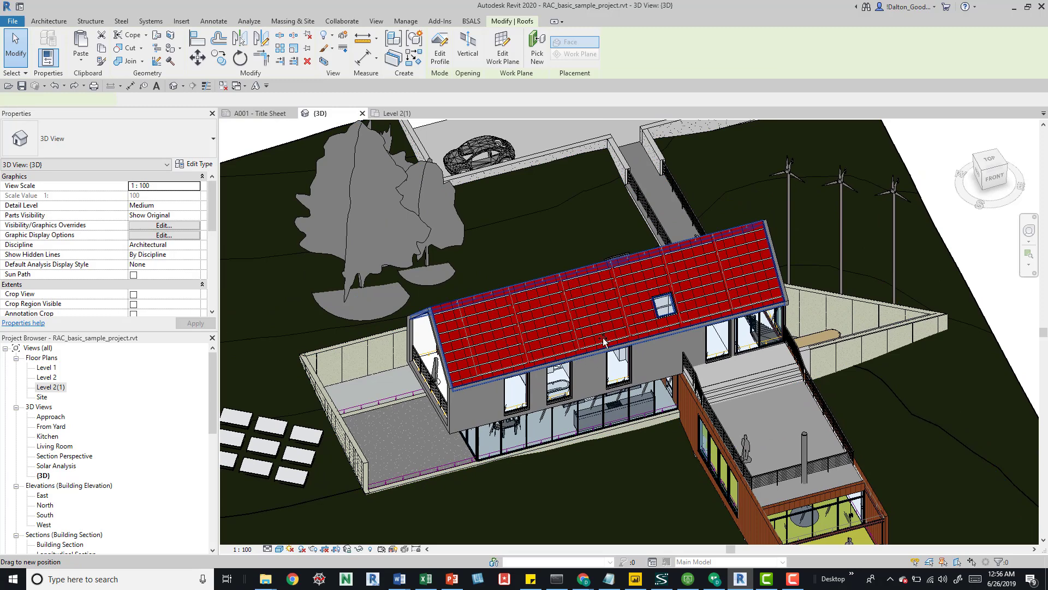
pyautogui.press('Escape')
# Step: Move the Timber Clad side wall of the terrace wing outward onto the lawn and clear the selection
pyautogui.scroll(-3, 581, 343)
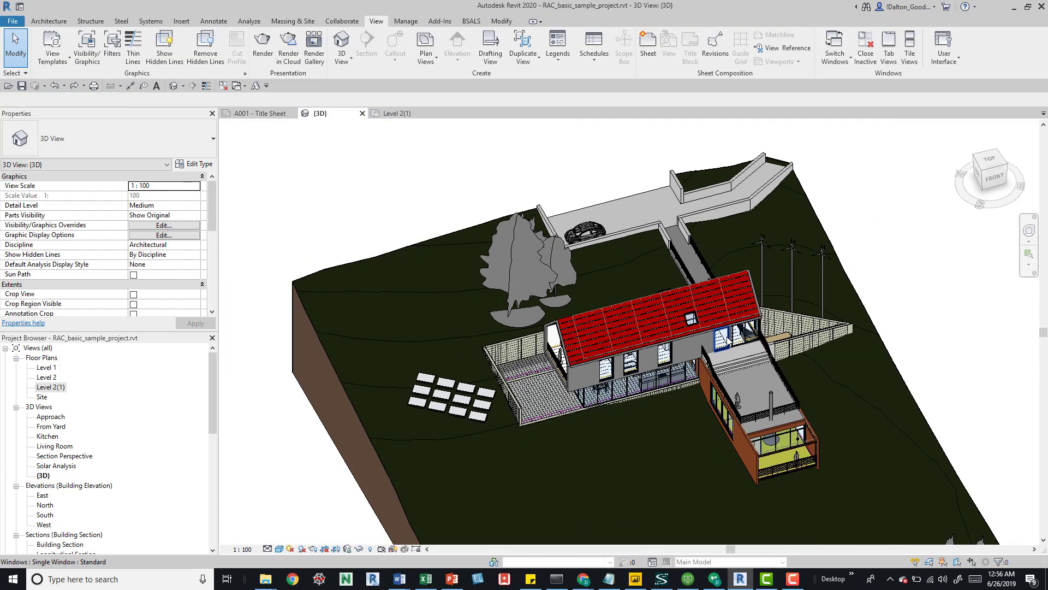
pyautogui.scroll(3, 786, 395)
pyautogui.moveTo(786, 395); pyautogui.dragTo(687, 369, button='middle')
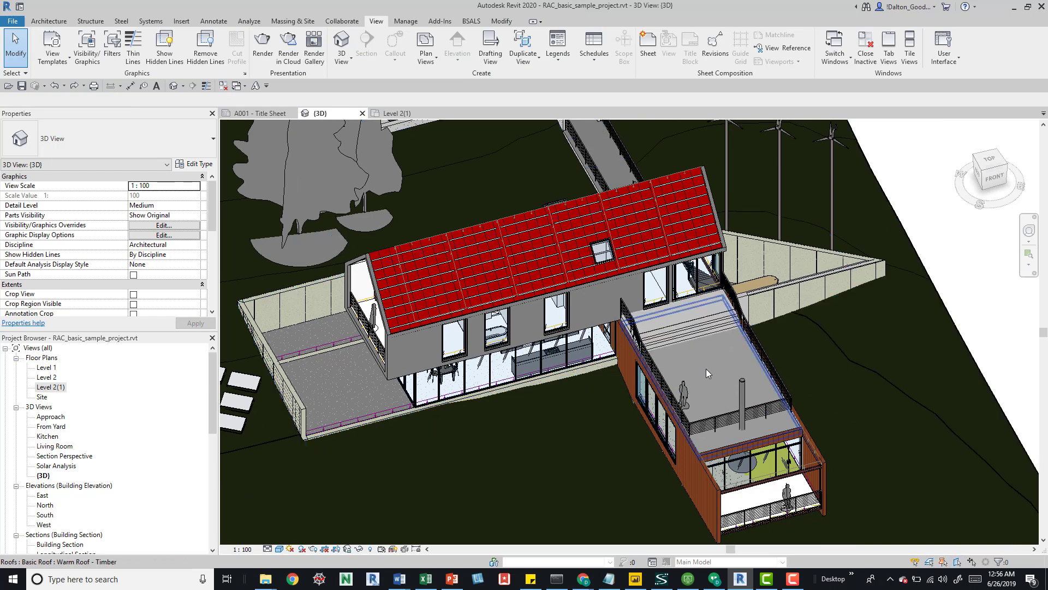
pyautogui.scroll(2, 726, 371)
pyautogui.scroll(2, 741, 354)
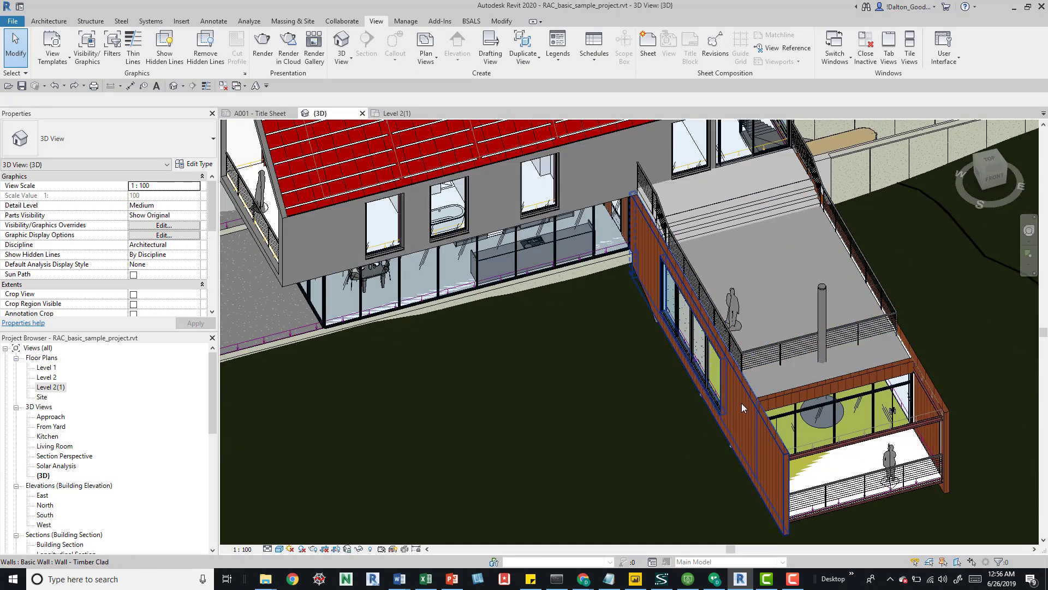
pyautogui.click(673, 408)
pyautogui.moveTo(674, 408); pyautogui.dragTo(709, 362)
pyautogui.press('Escape')
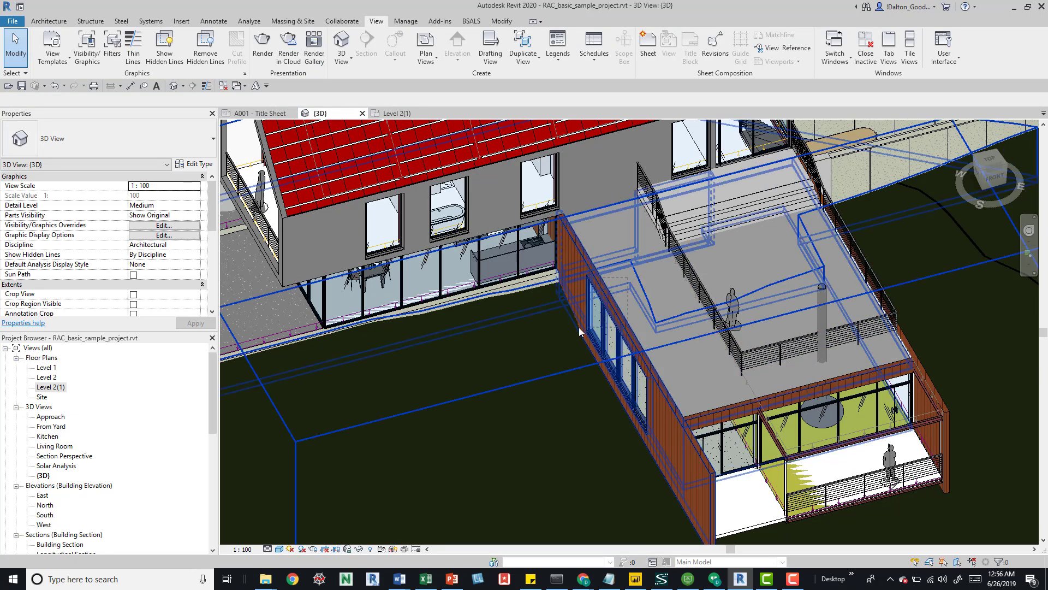
pyautogui.moveTo(572, 332); pyautogui.dragTo(520, 390)
# Step: Select the building and terrain elements with a crossing box started outside the model, and clear the selection
pyautogui.scroll(-5, 520, 389)
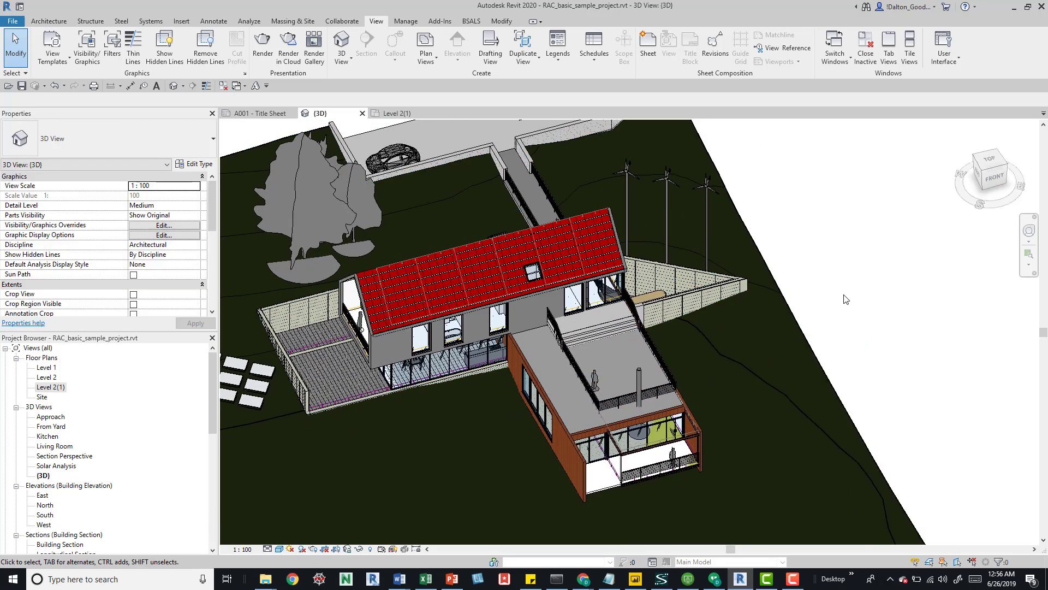
pyautogui.moveTo(855, 273); pyautogui.dragTo(616, 409)
pyautogui.moveTo(630, 352); pyautogui.dragTo(631, 352)
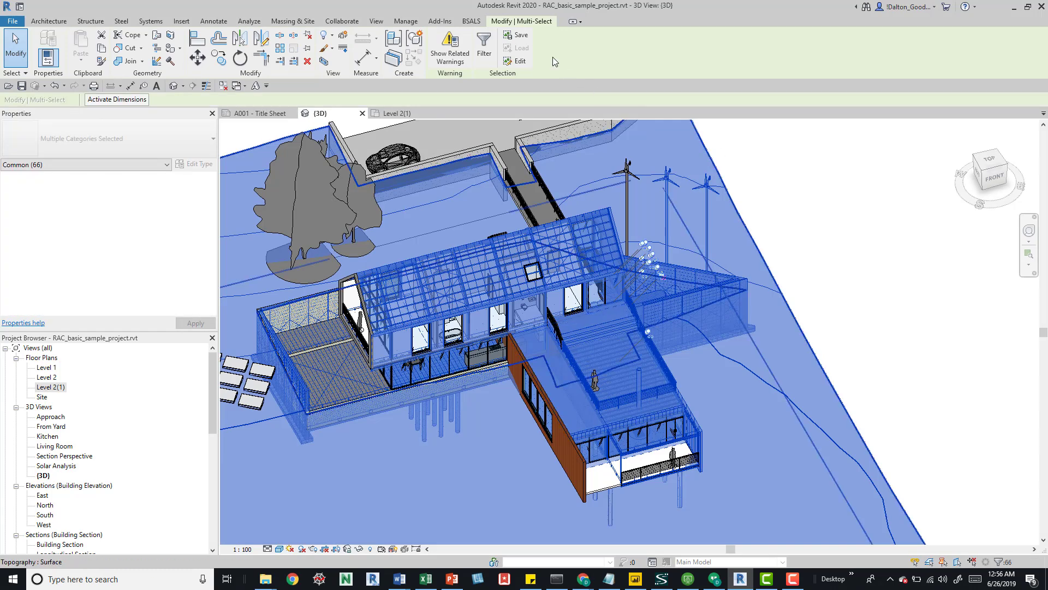
pyautogui.click(861, 272)
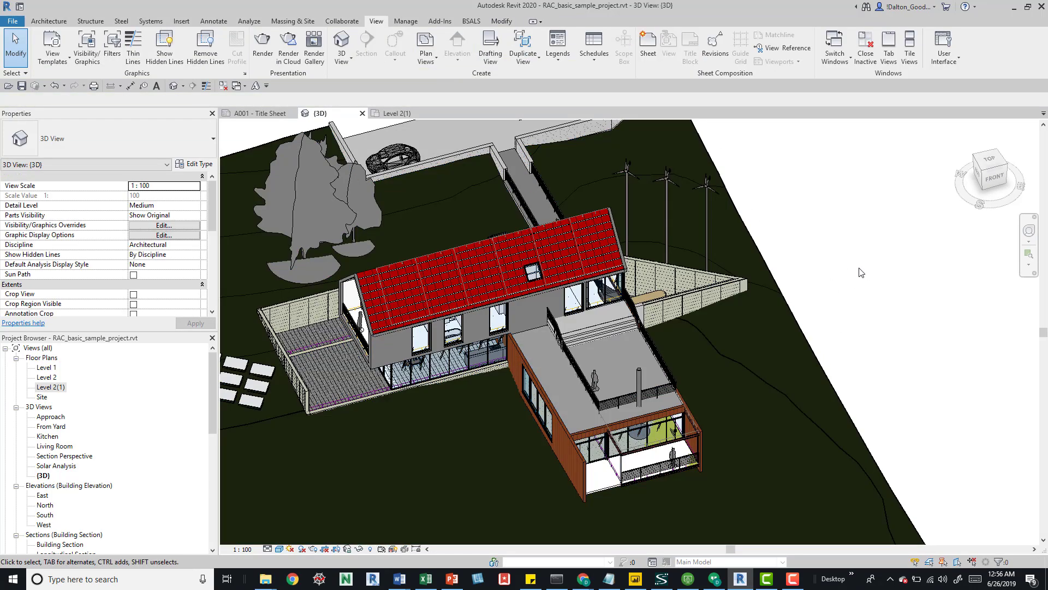
# Step: Try to shift the terrace roof toward the lawn directly from its face without preselecting it, and cancel
pyautogui.scroll(5, 604, 329)
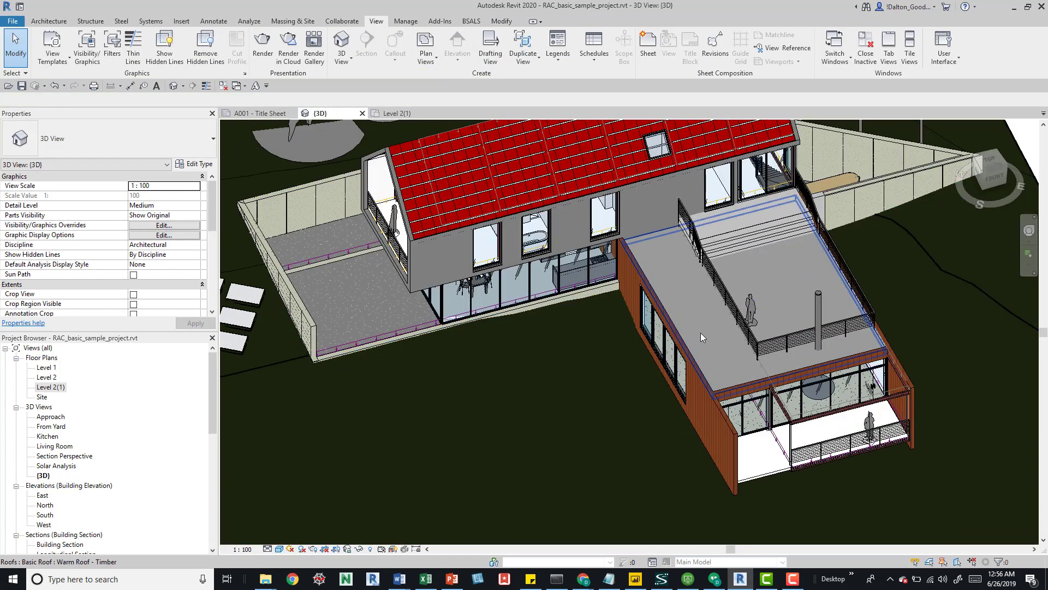
pyautogui.scroll(2, 700, 333)
pyautogui.scroll(2, 704, 338)
pyautogui.moveTo(685, 297); pyautogui.dragTo(545, 370)
pyautogui.press('Escape')
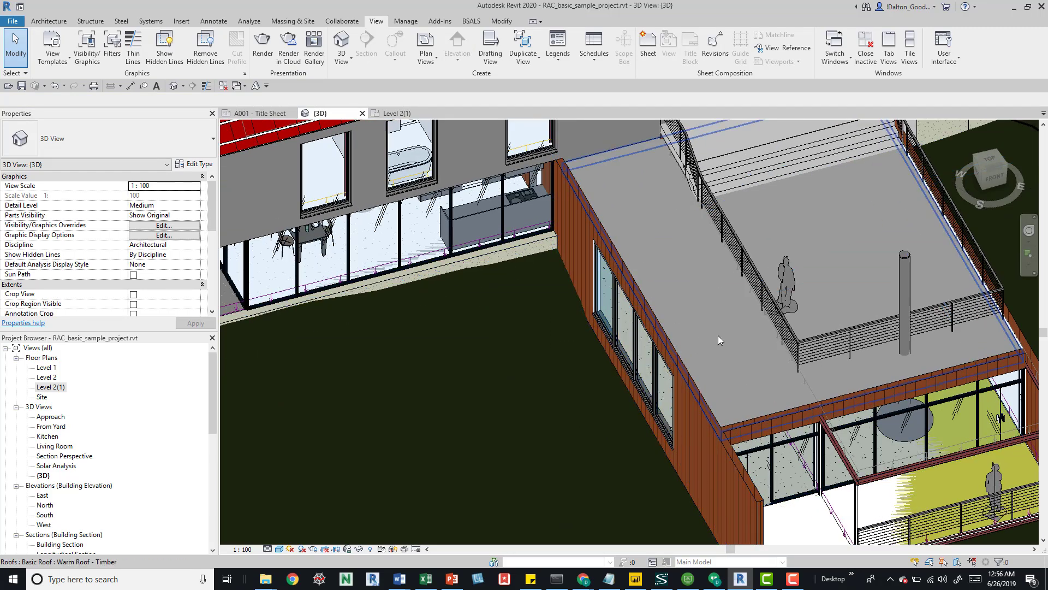
pyautogui.scroll(-4, 719, 335)
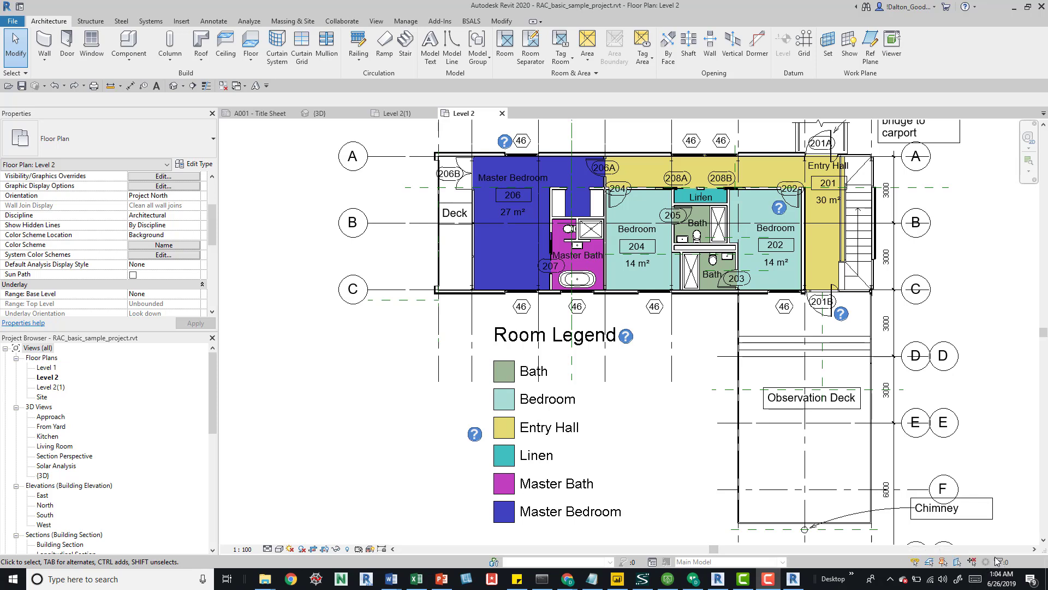
# Step: Select the Level 2 rooms, room legend and surrounding elements with a crossing box and open the selection filter
pyautogui.click(9, 74)
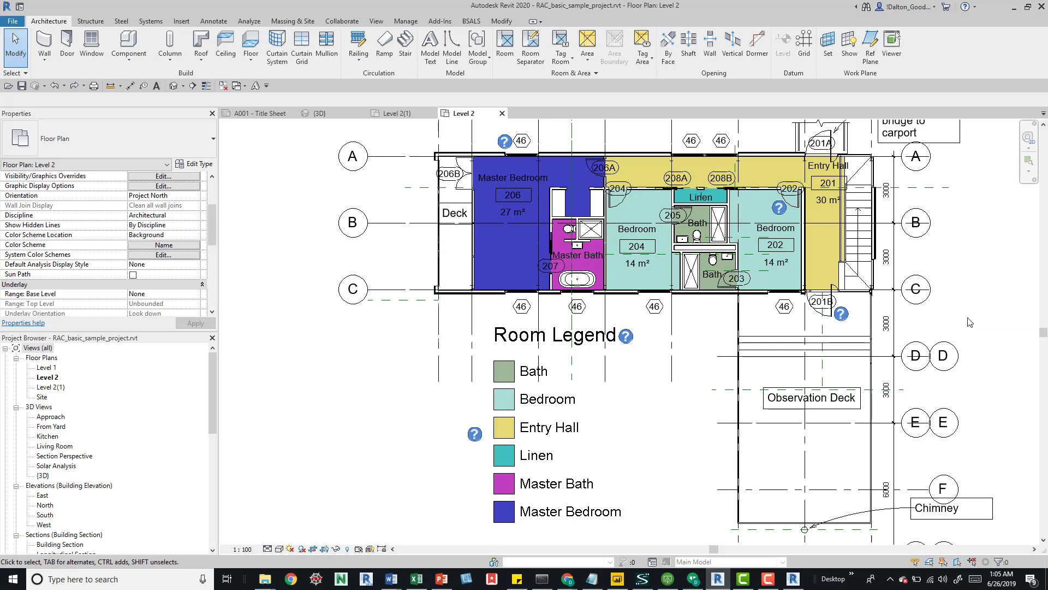
pyautogui.moveTo(968, 316); pyautogui.dragTo(481, 125)
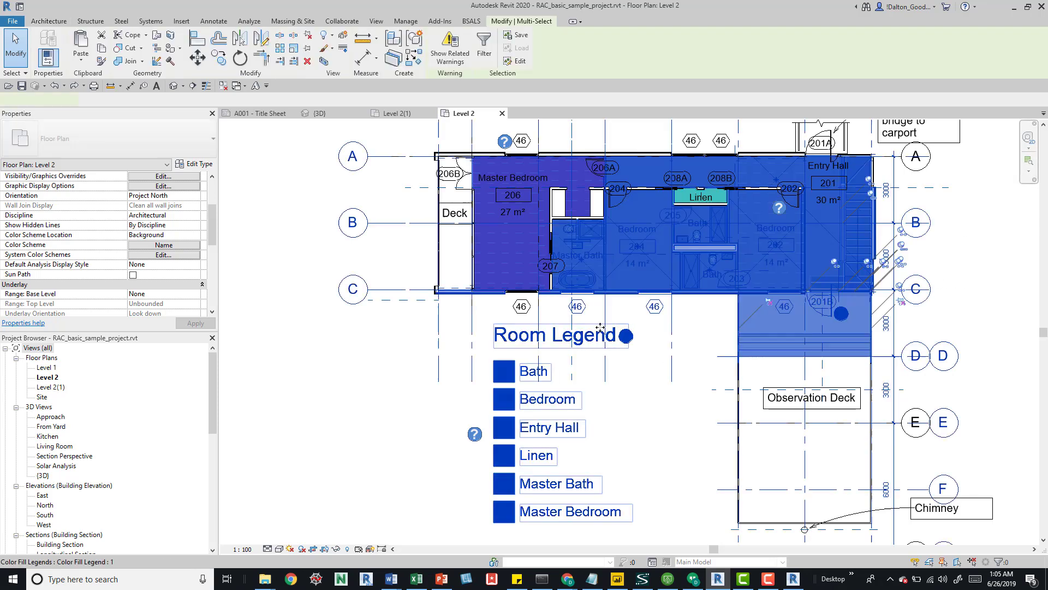
pyautogui.click(484, 48)
pyautogui.press('Escape')
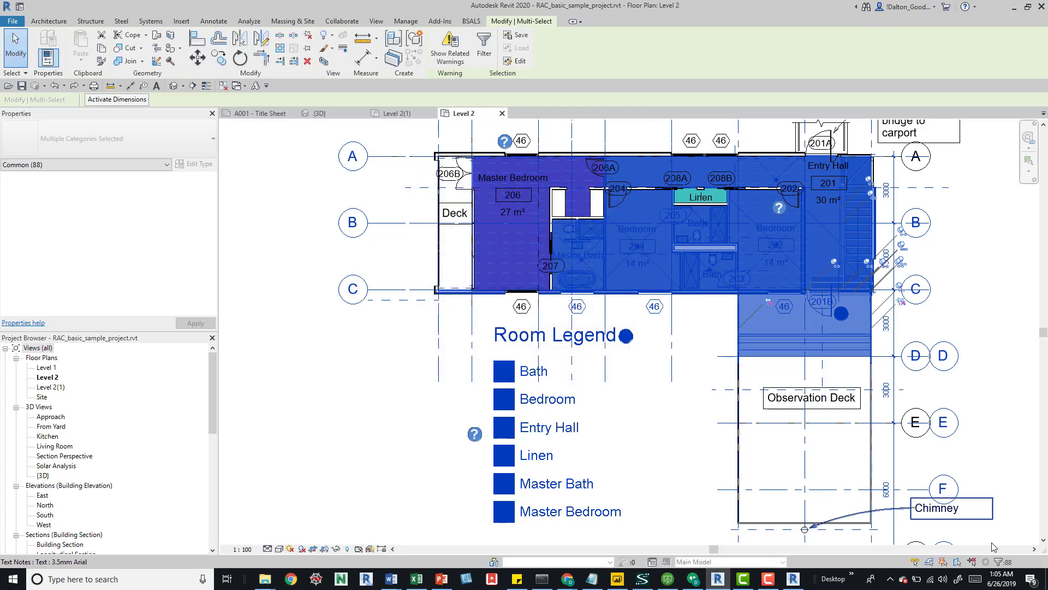
# Step: Examine the category list in the selection filter, close it, and clear the selection after checking the selection options
pyautogui.click(998, 562)
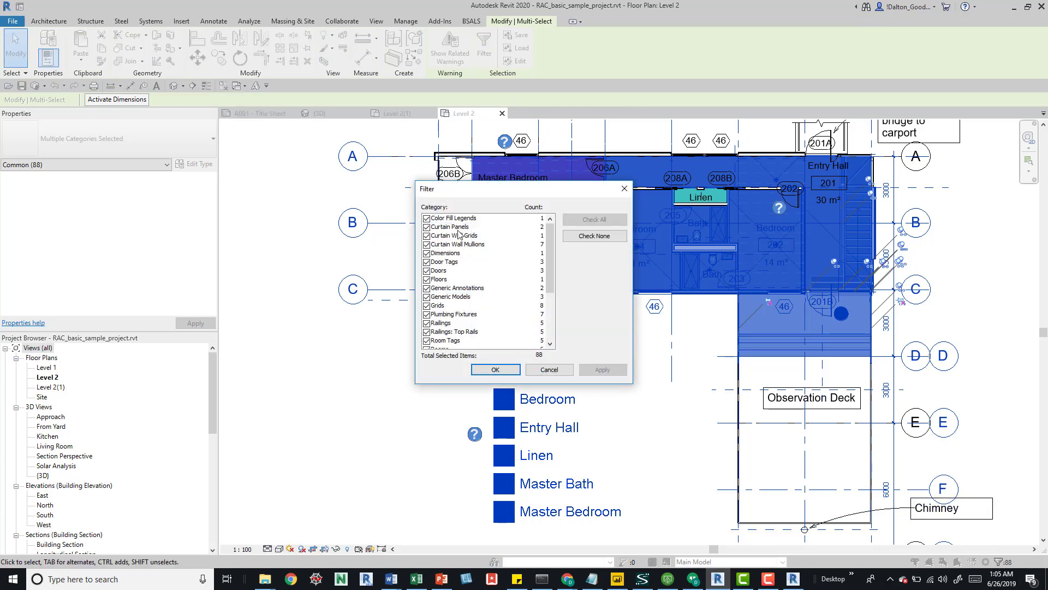
pyautogui.press('Escape')
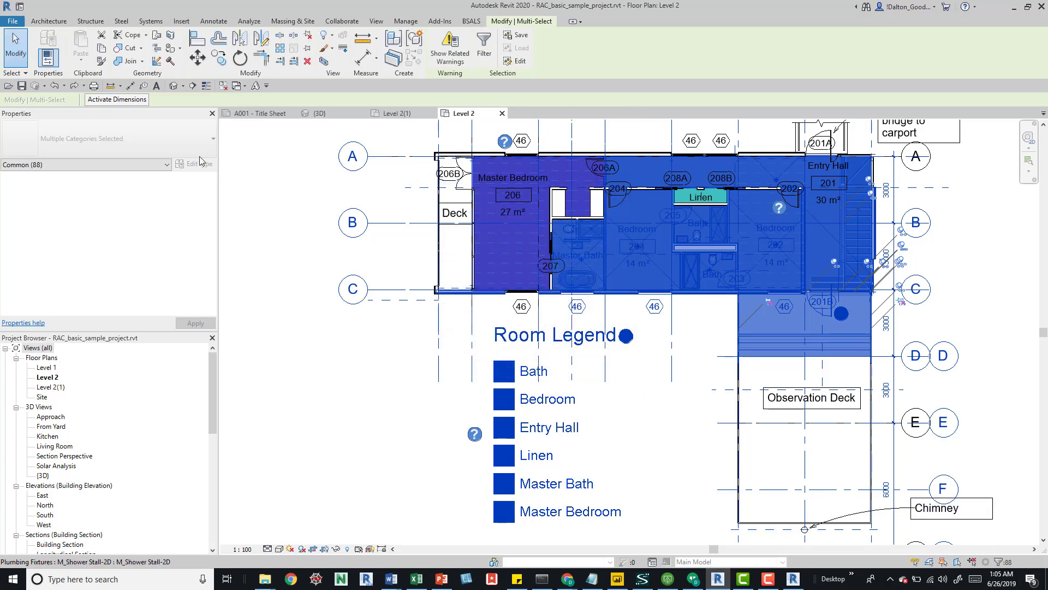
pyautogui.click(14, 73)
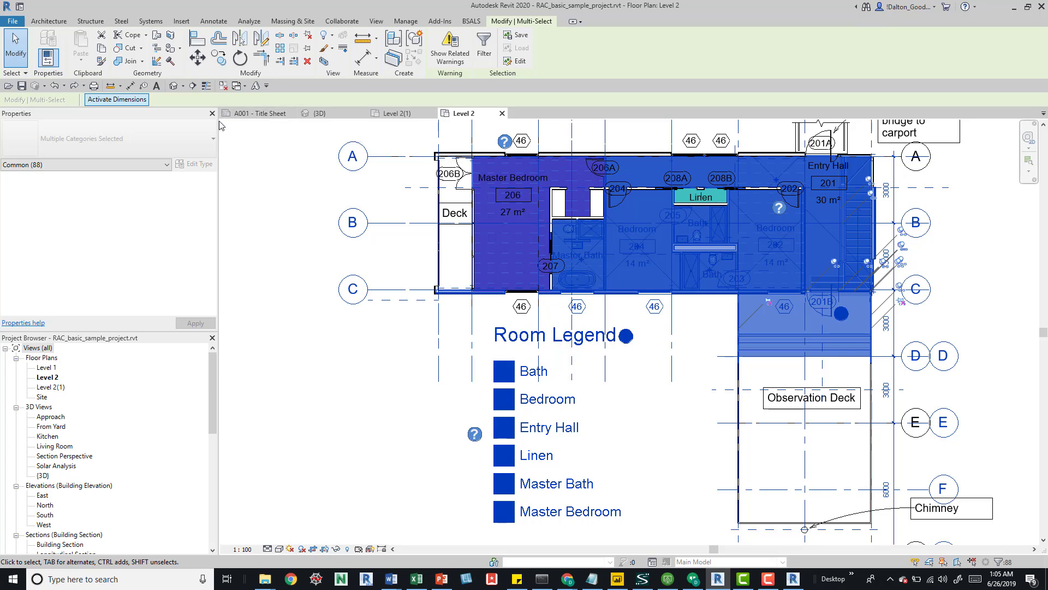
pyautogui.click(599, 319)
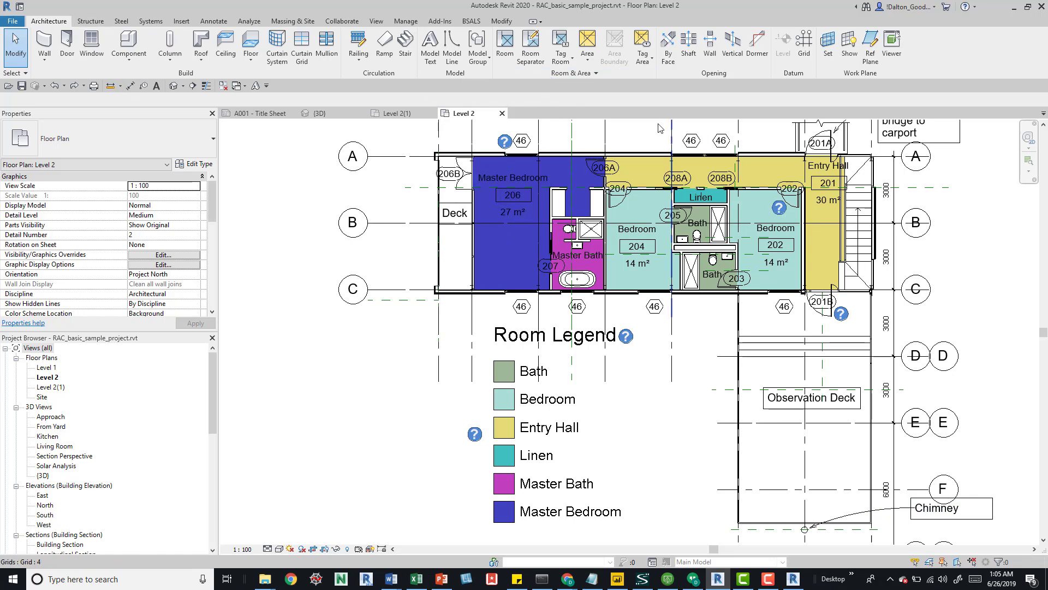
# Step: Open the color scheme editor and display the schemes for the Rooms category
pyautogui.click(586, 76)
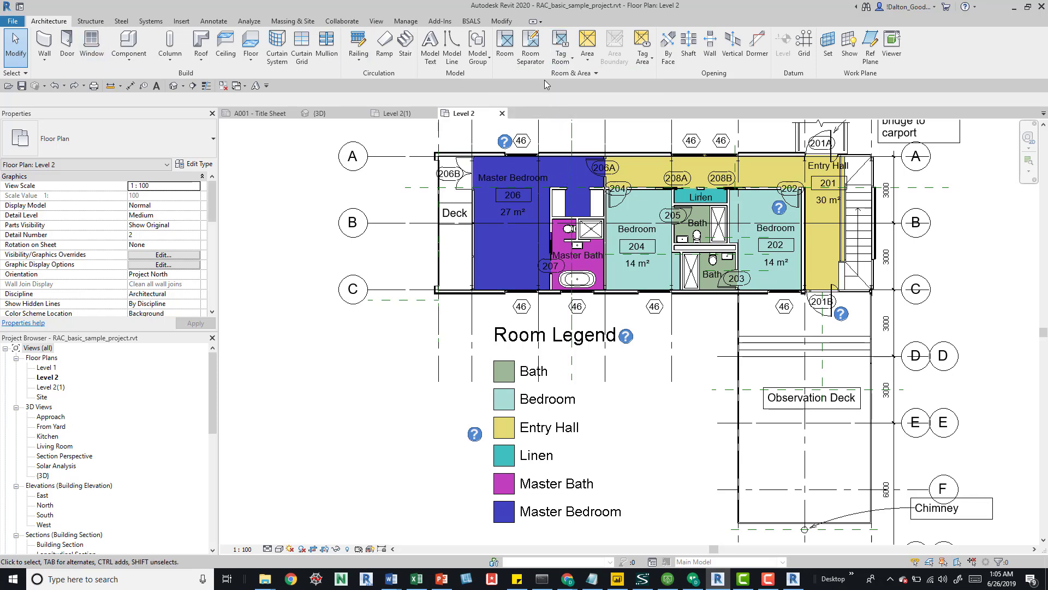
pyautogui.click(571, 61)
pyautogui.click(570, 75)
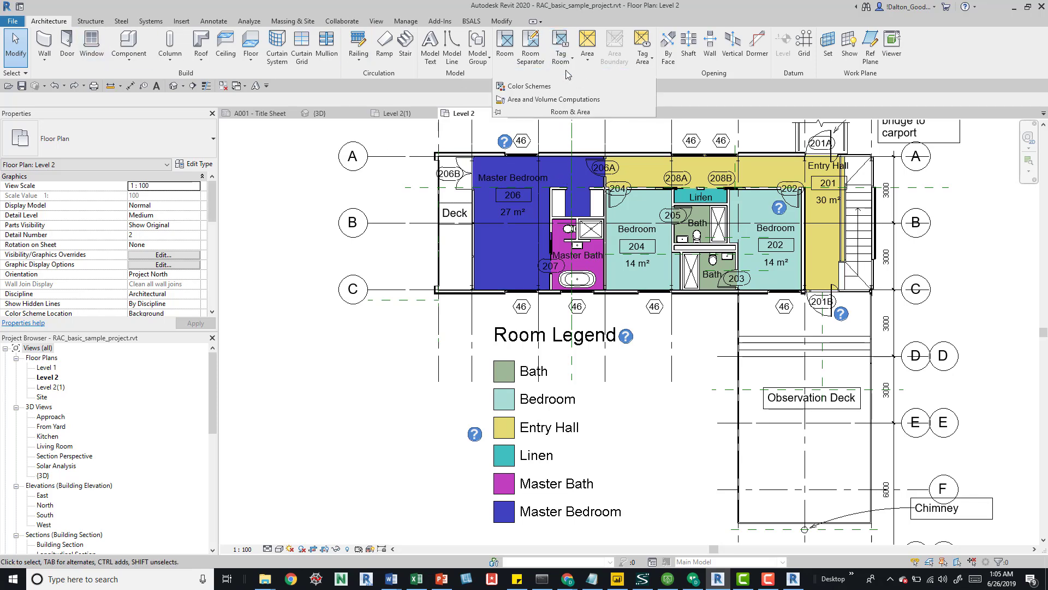
pyautogui.click(532, 86)
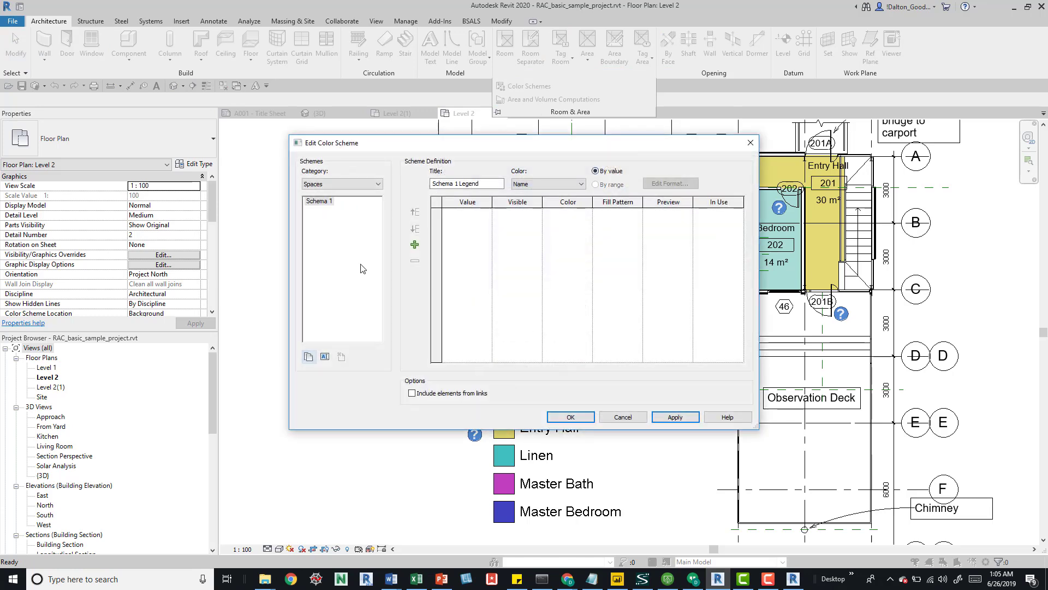
pyautogui.click(344, 185)
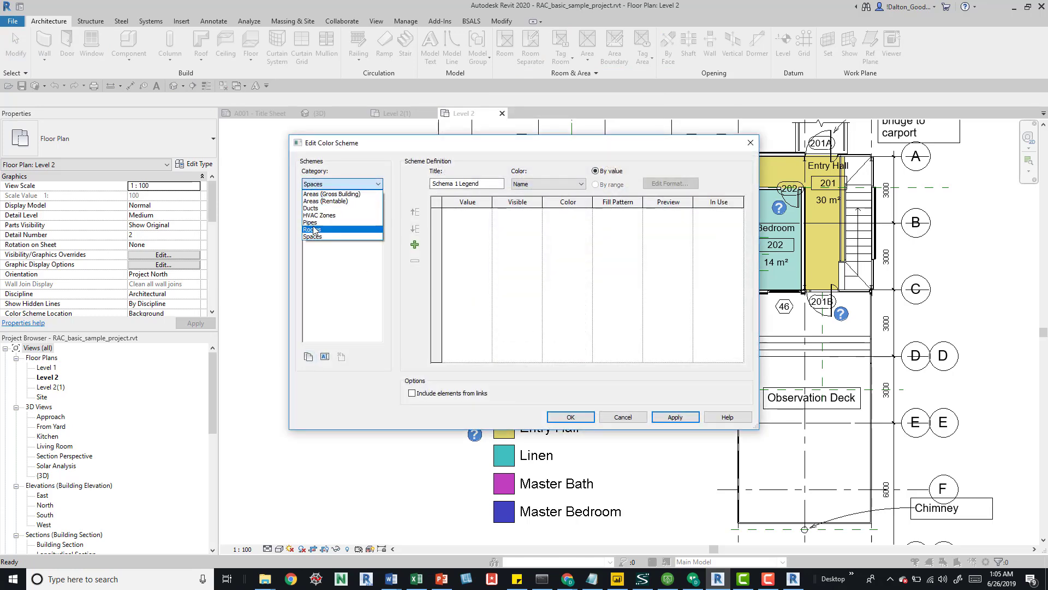
pyautogui.click(358, 237)
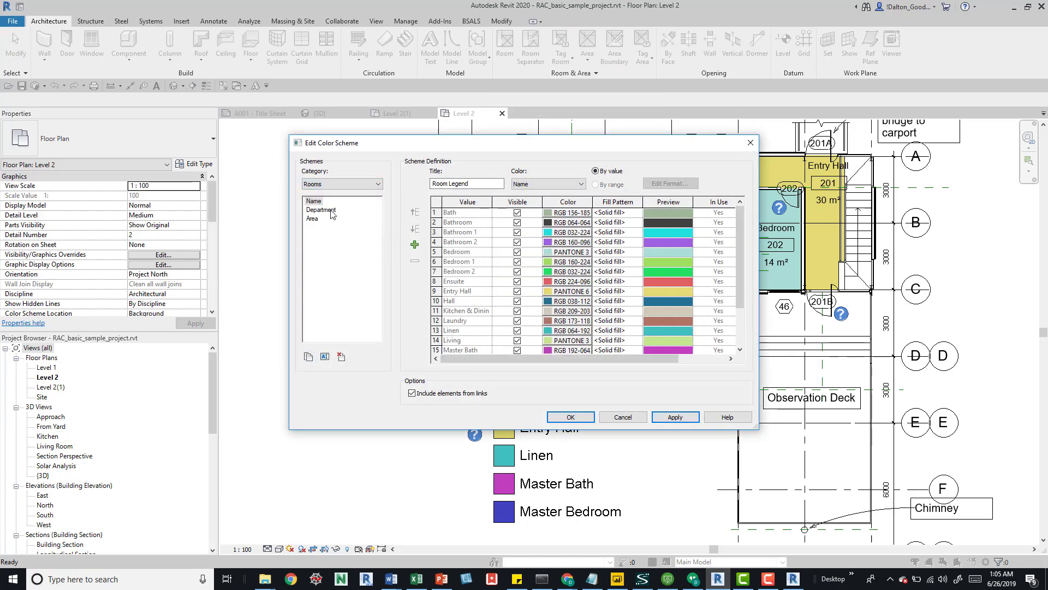
# Step: Examine the Area color scheme for rooms and close the editor without applying changes
pyautogui.moveTo(610, 144); pyautogui.dragTo(698, 175)
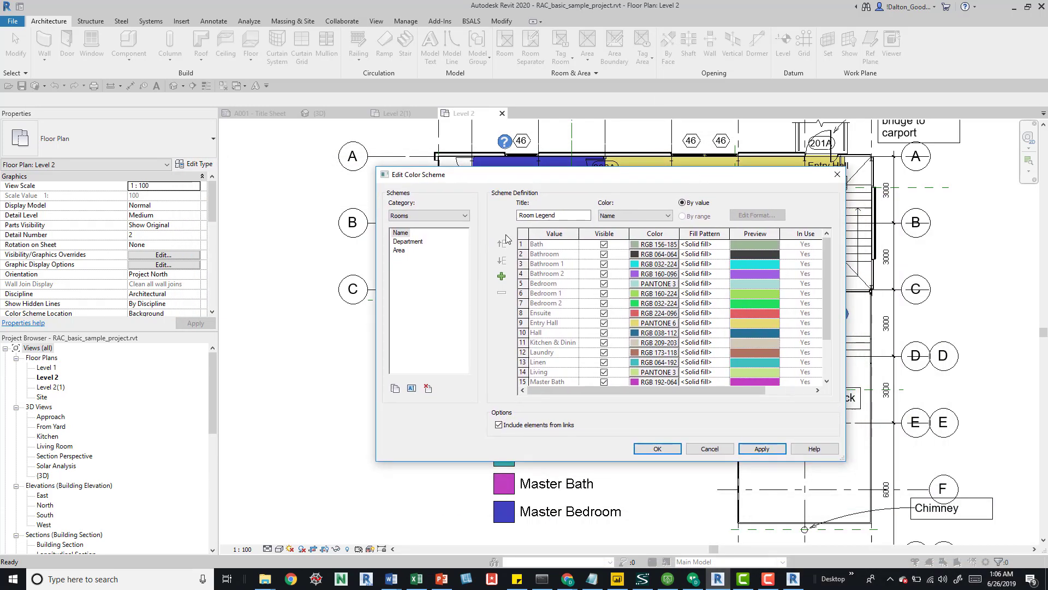
pyautogui.click(397, 250)
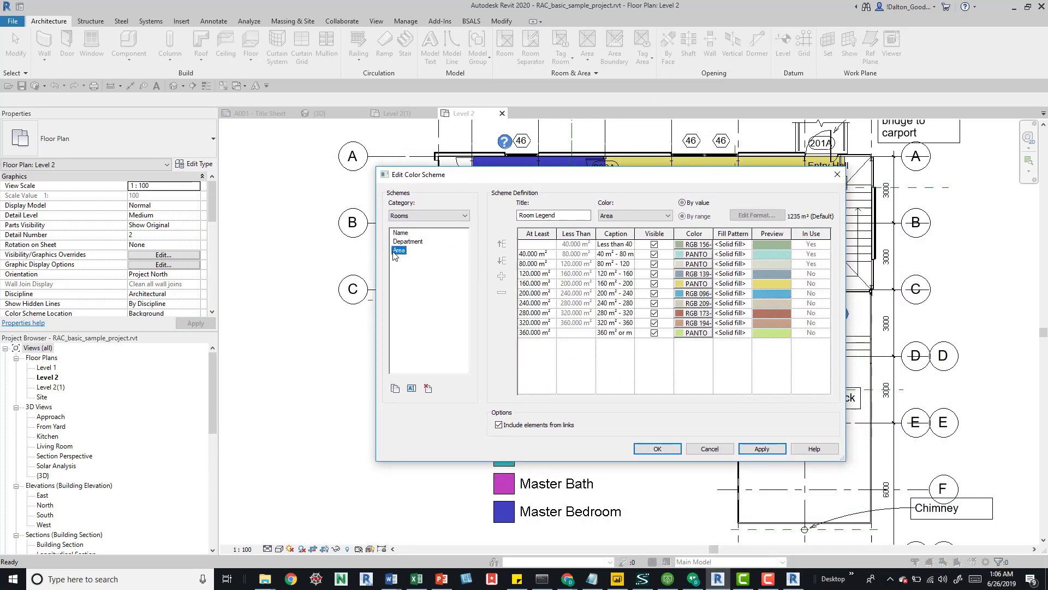
pyautogui.click(837, 174)
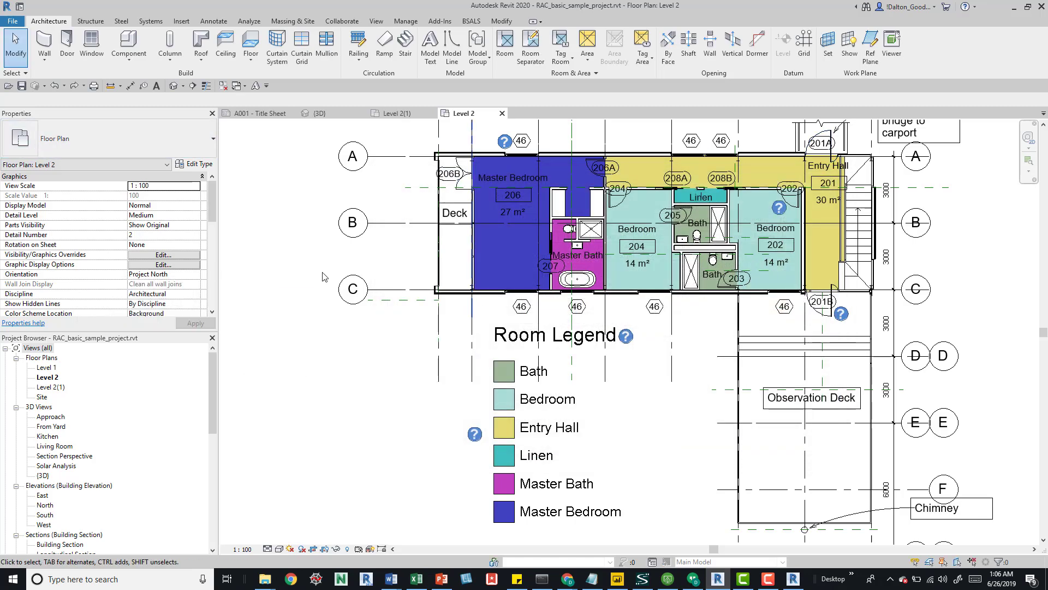
# Step: Look through the Level 2 floor plan's view properties down to the identity data and phasing settings
pyautogui.scroll(-5, 104, 248)
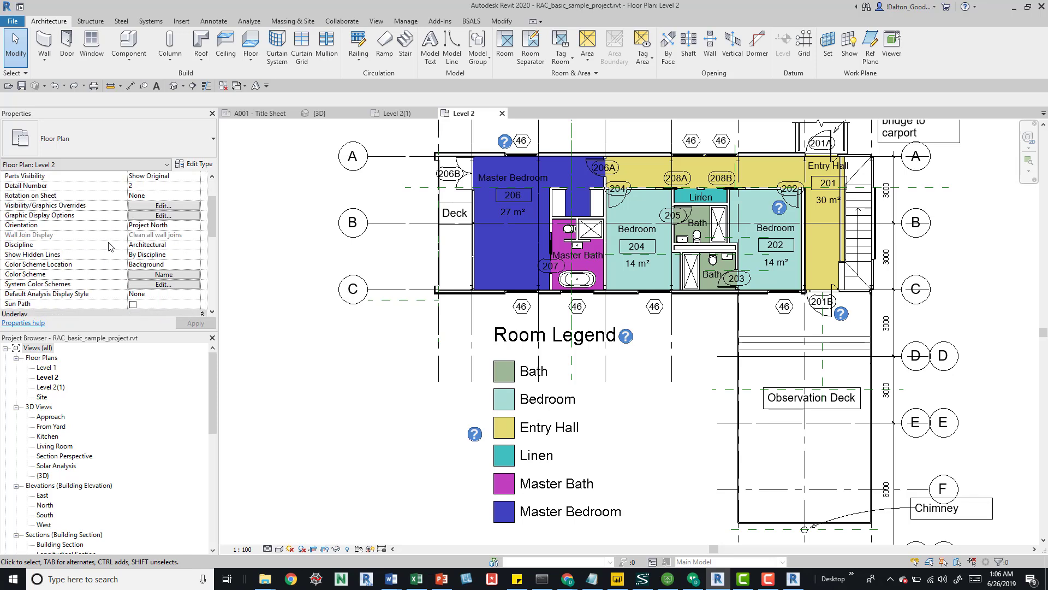
pyautogui.scroll(-1, 108, 246)
pyautogui.scroll(-4, 109, 246)
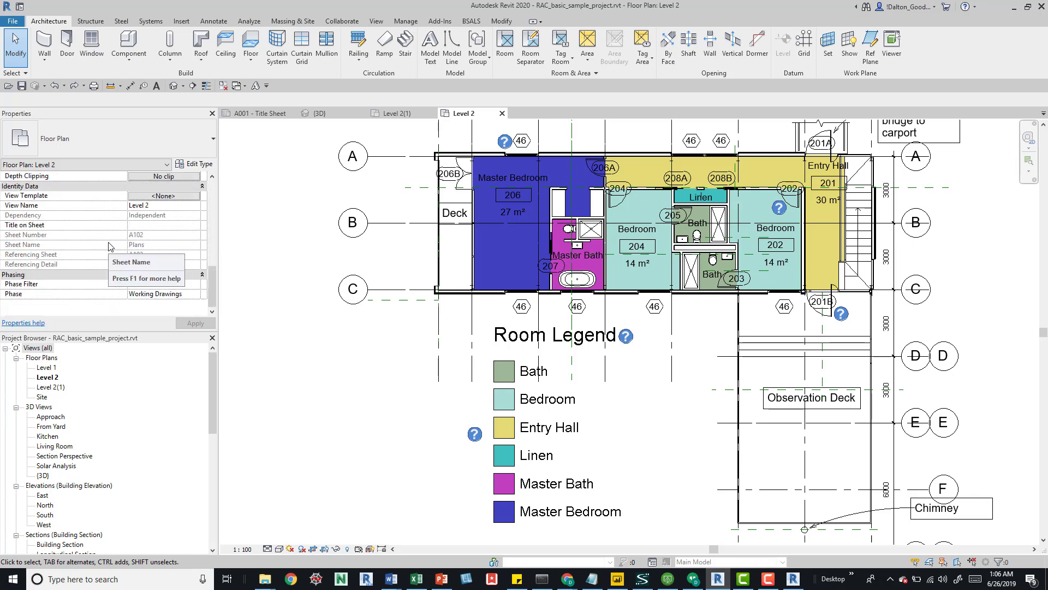
# Step: Review the Level 2 floor plan's view properties again, from the graphics settings through to identity data and phasing
pyautogui.scroll(5, 109, 246)
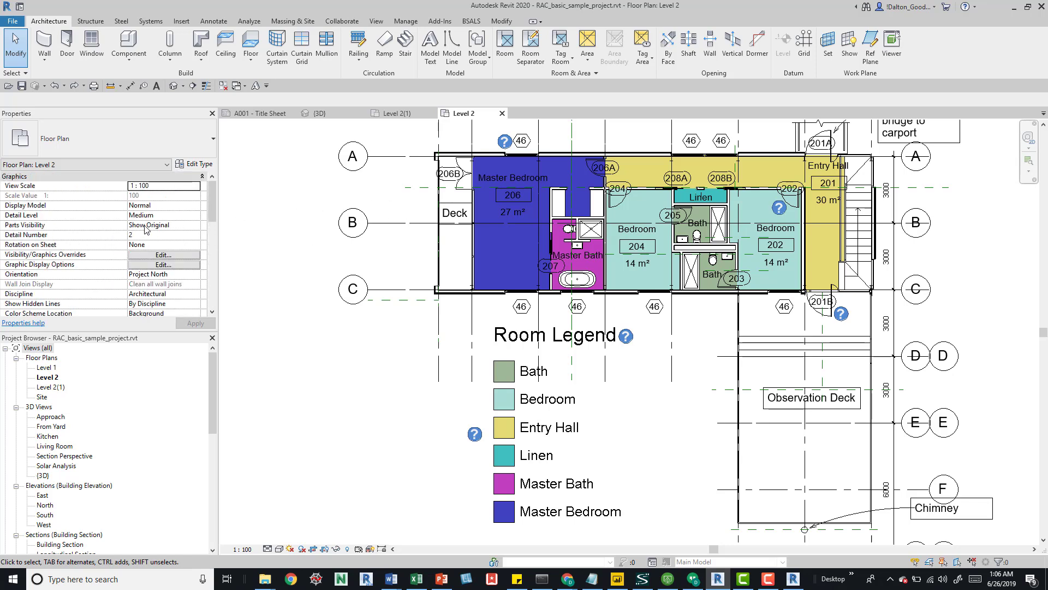
pyautogui.scroll(-1, 146, 229)
pyautogui.scroll(-4, 147, 230)
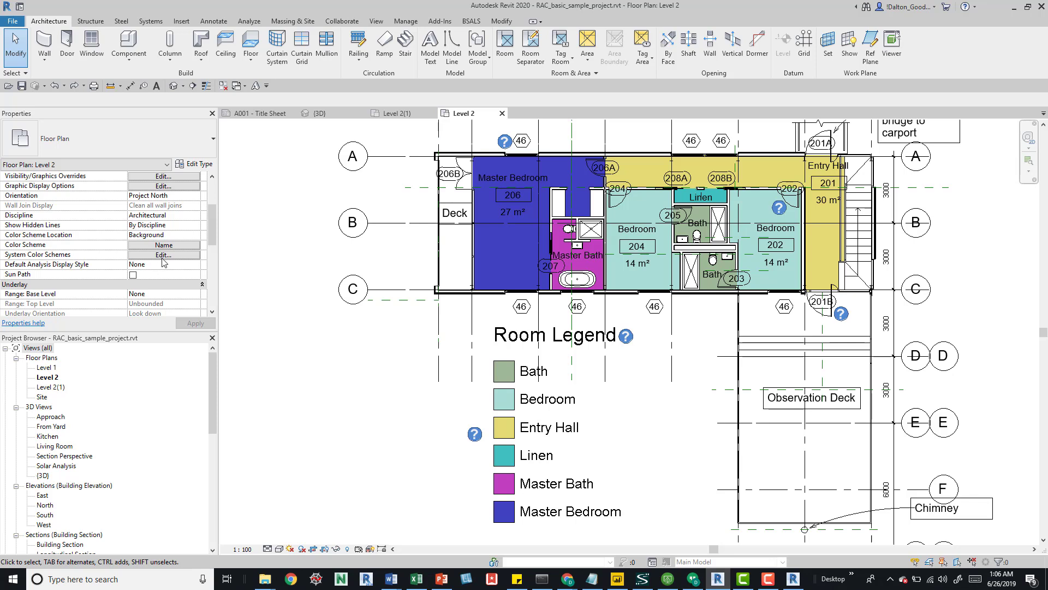
pyautogui.scroll(-8, 163, 262)
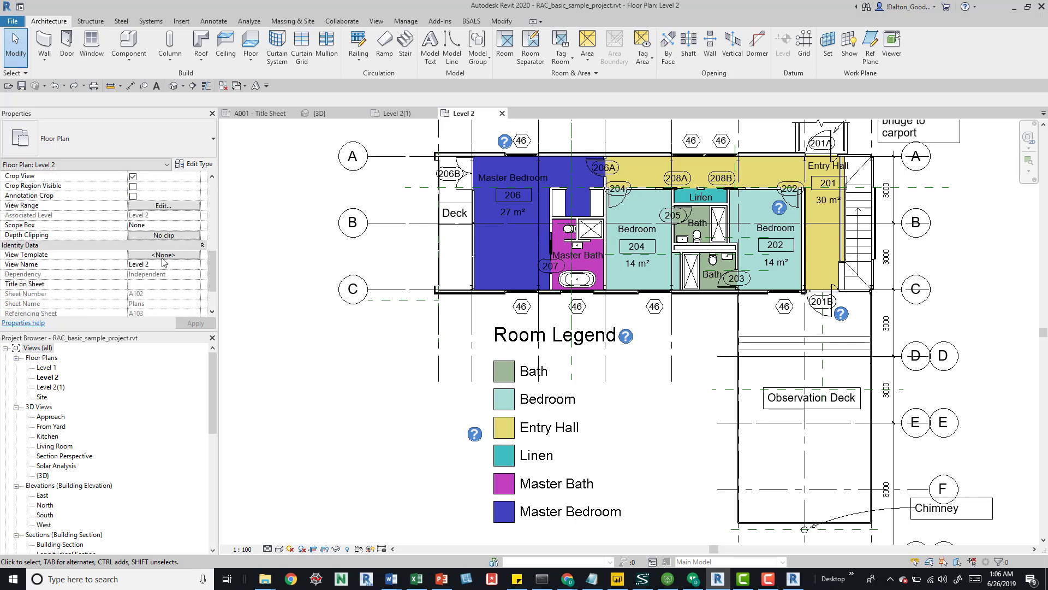
pyautogui.scroll(-3, 163, 263)
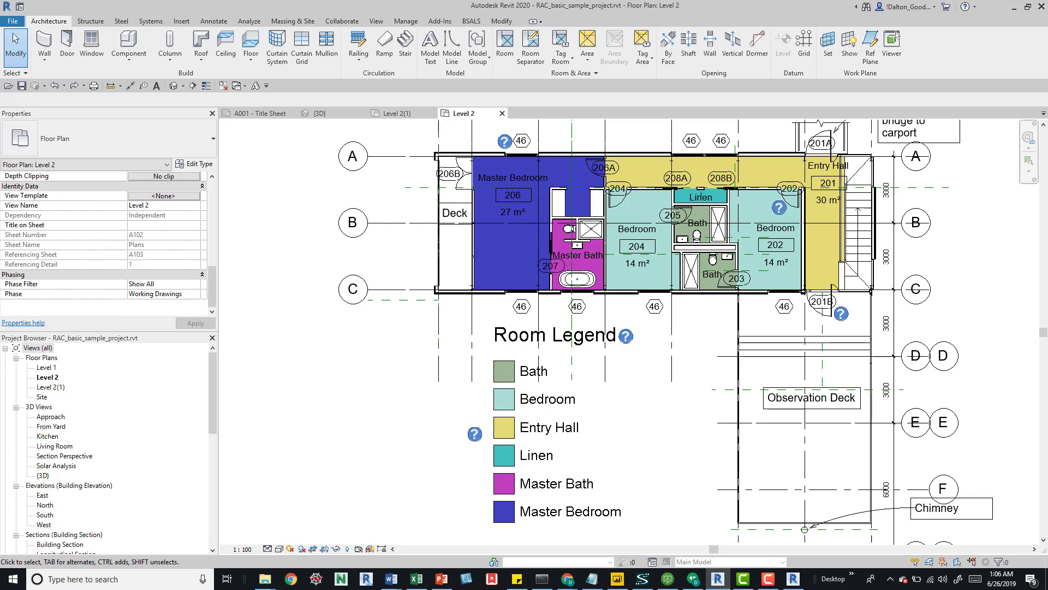
# Step: Apply the Area color scheme for the Rooms category to the Level 2 floor plan
pyautogui.scroll(12, 163, 263)
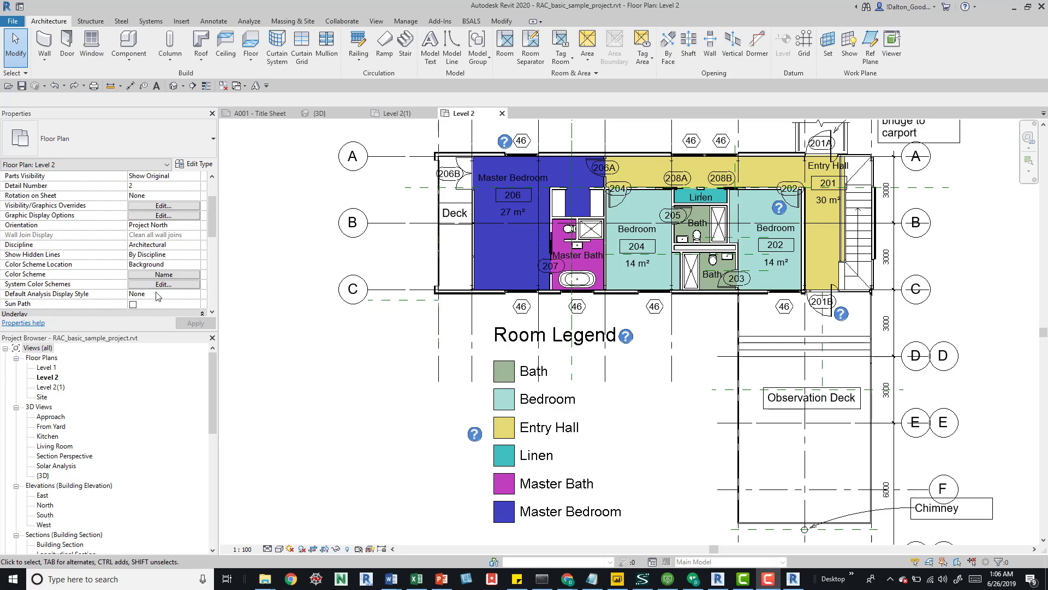
pyautogui.click(164, 275)
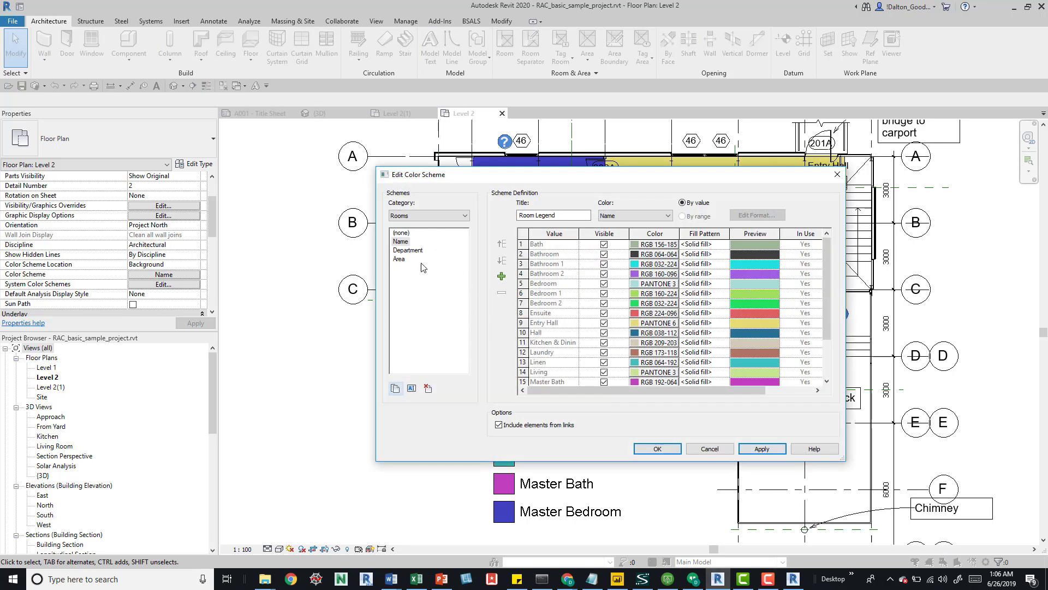
pyautogui.click(404, 262)
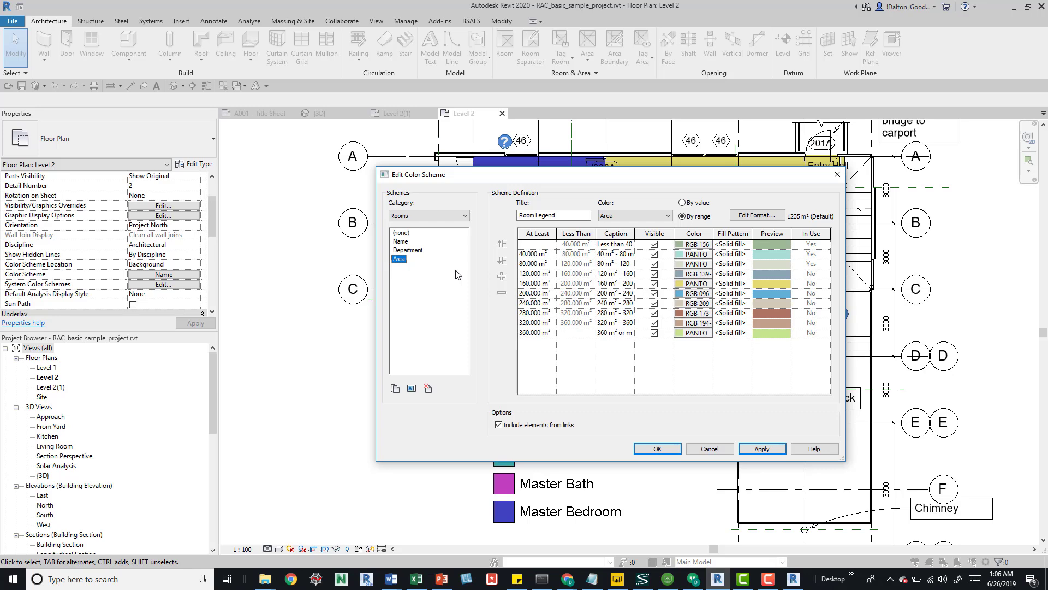
pyautogui.click(763, 455)
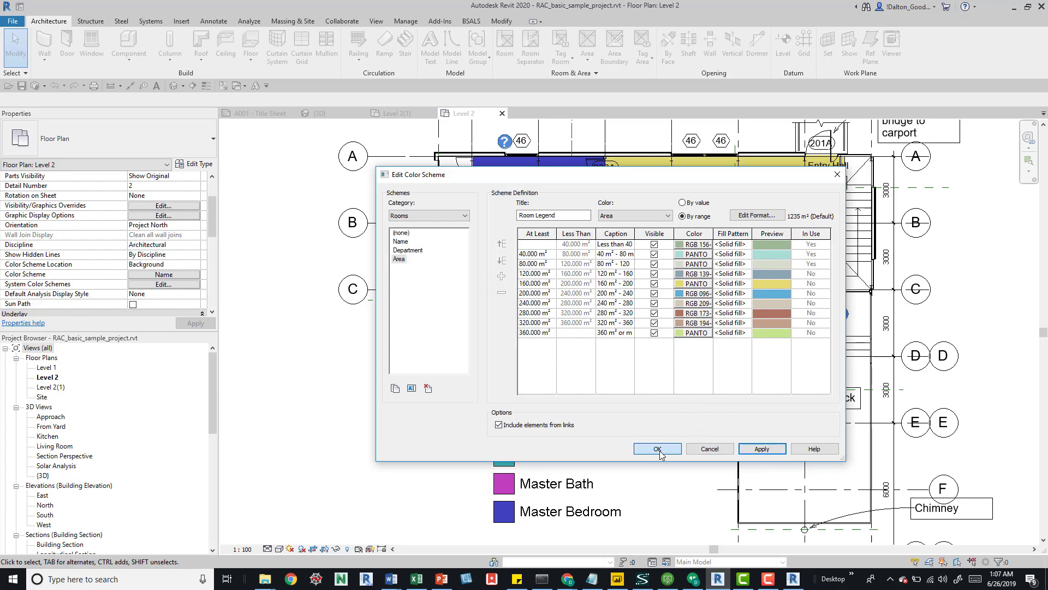
pyautogui.click(657, 449)
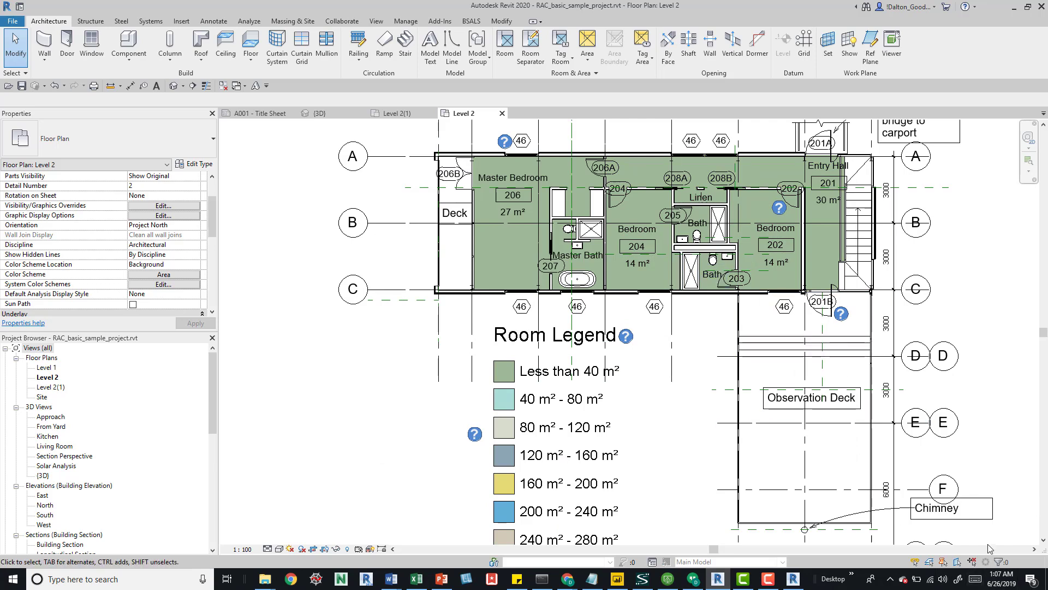
# Step: Check the status of the background processes and display the list of element selection options
pyautogui.click(986, 562)
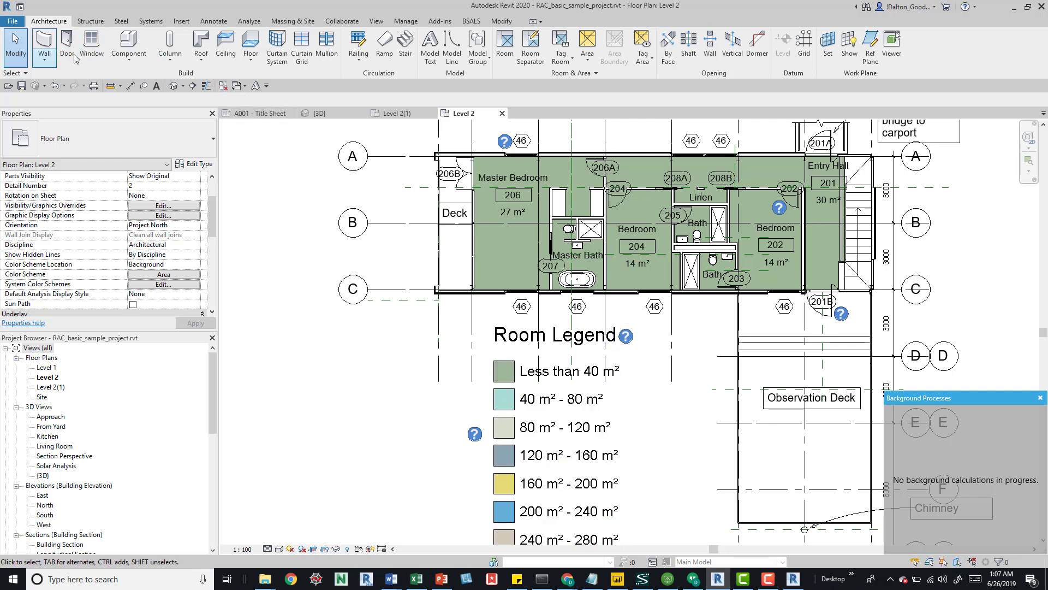
pyautogui.click(22, 74)
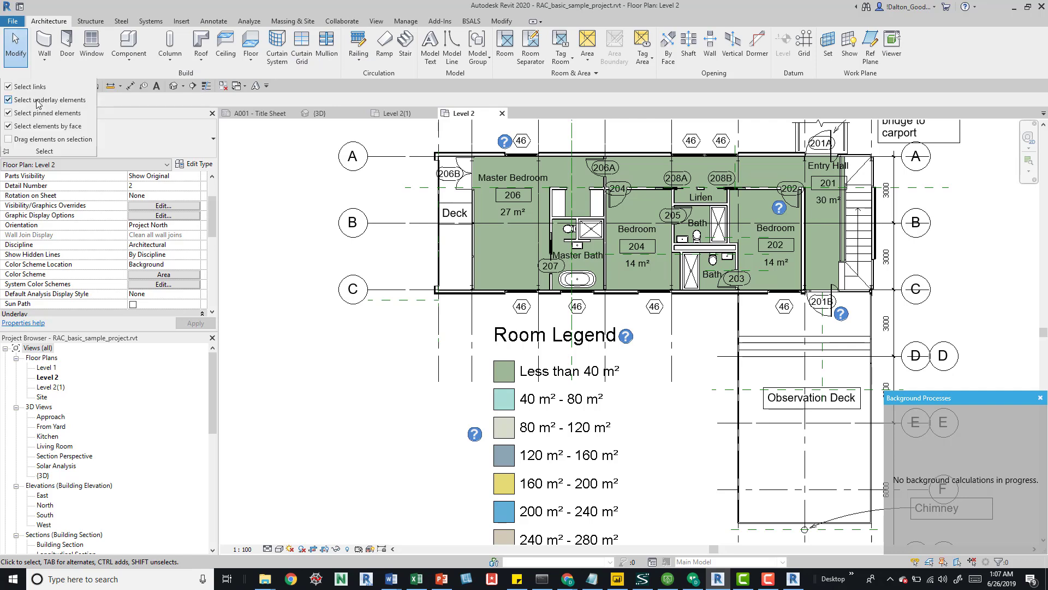